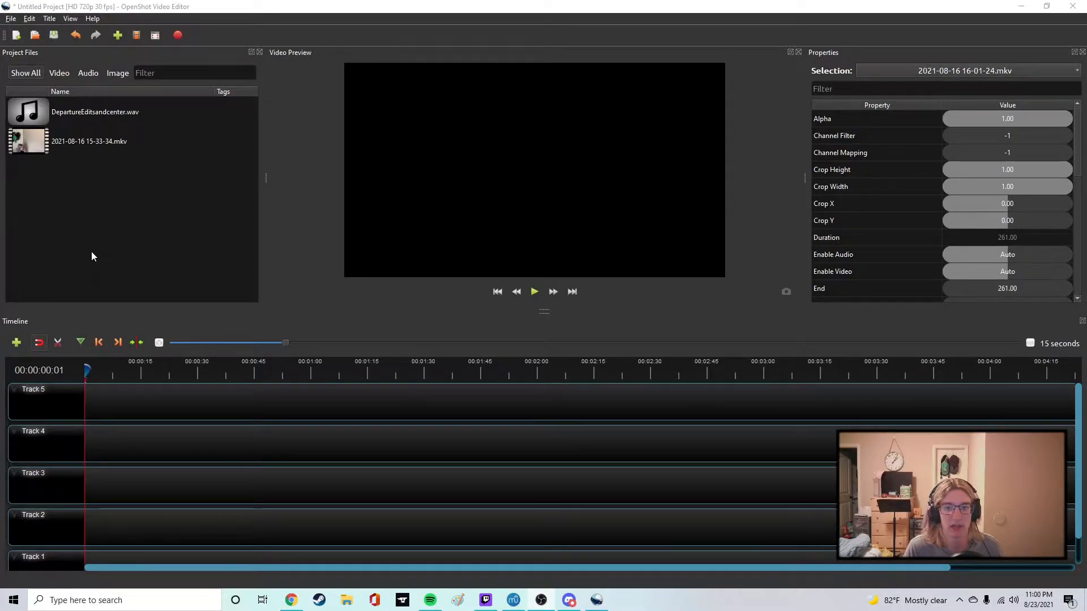
{"action": "left_click", "coordinate": [16, 36]}
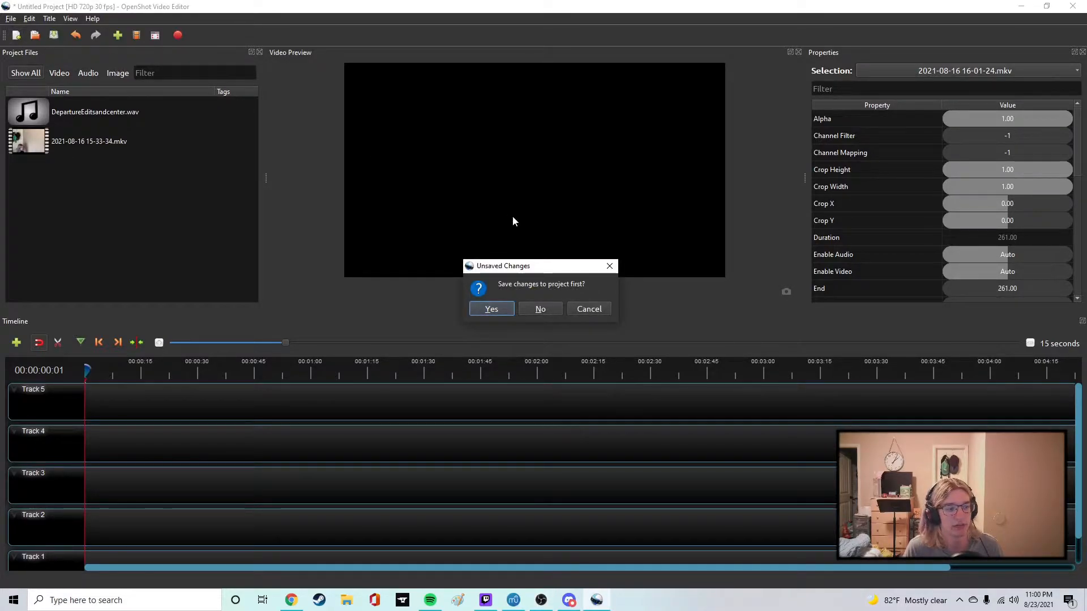
{"action": "left_click", "coordinate": [606, 309]}
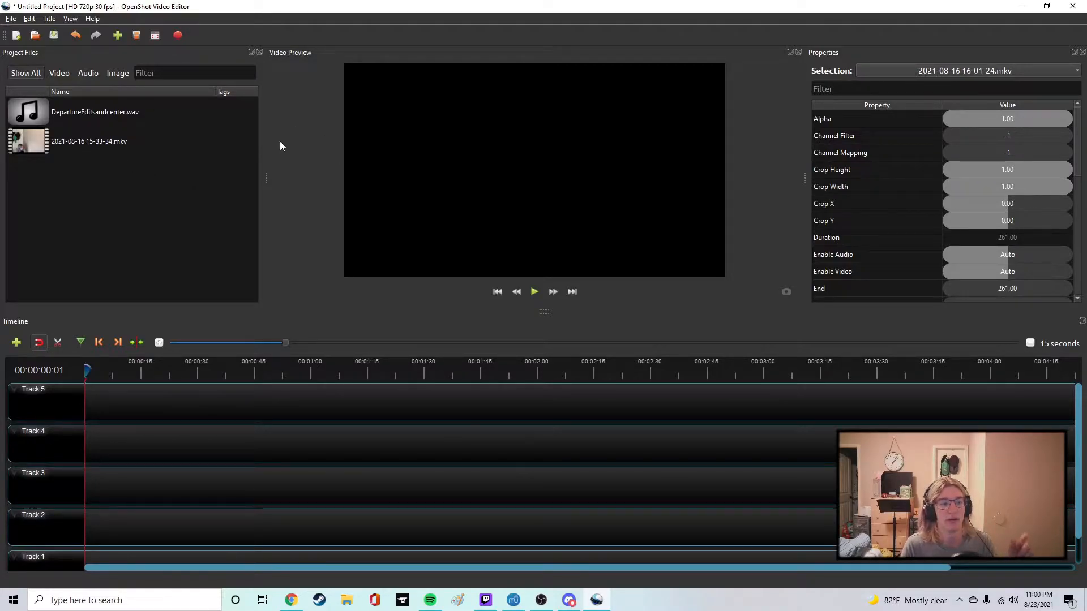
{"action": "left_click", "coordinate": [34, 37]}
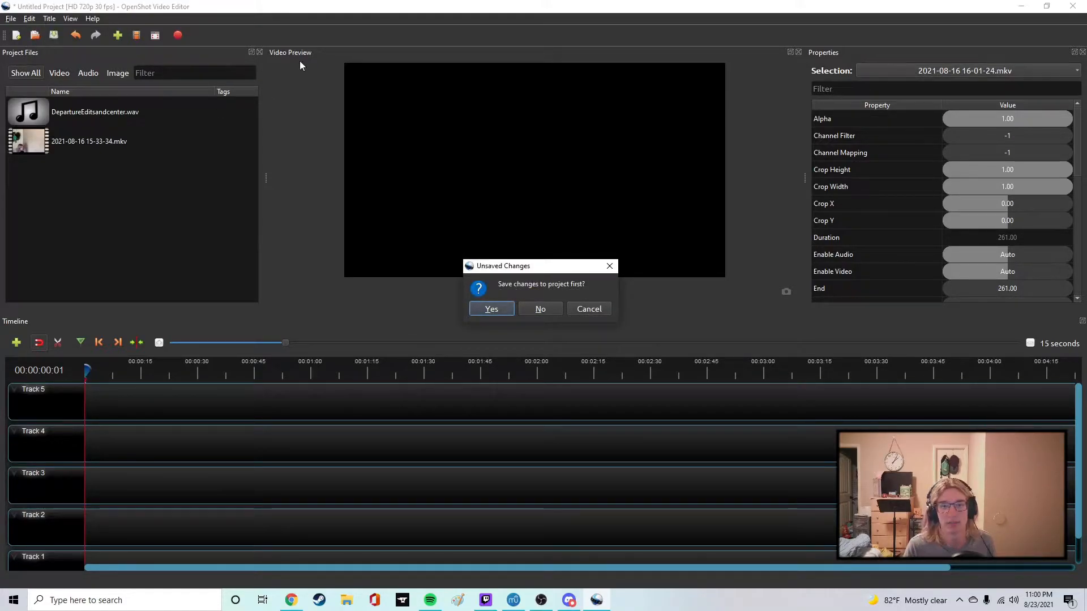
{"action": "left_click", "coordinate": [589, 308]}
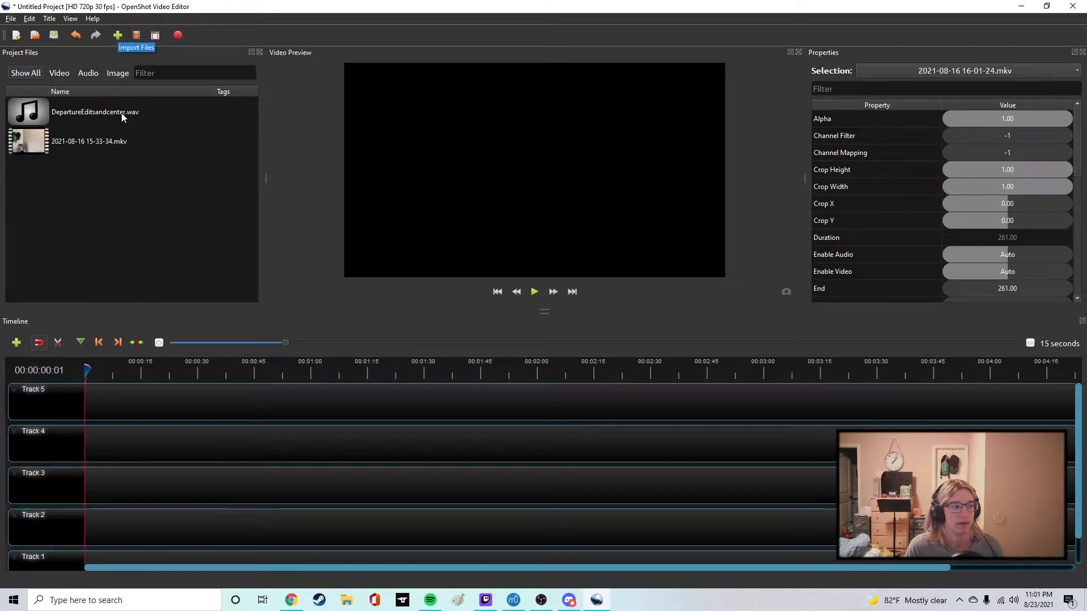
Browse the media files in the Departure folder for import and close the file chooser without importing anything.
{"action": "left_click", "coordinate": [118, 36]}
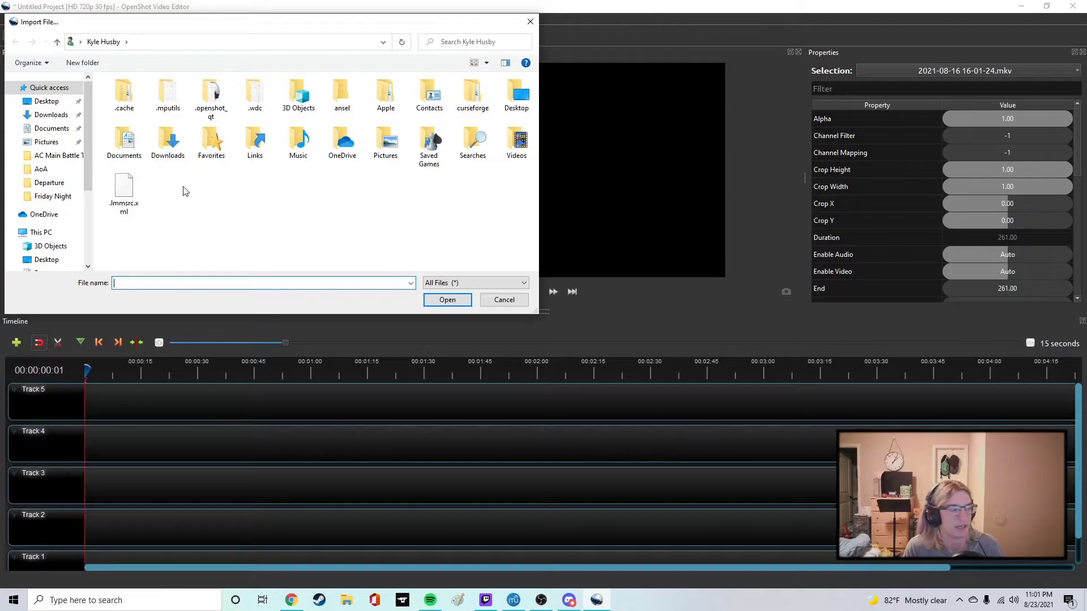
{"action": "left_click", "coordinate": [46, 184]}
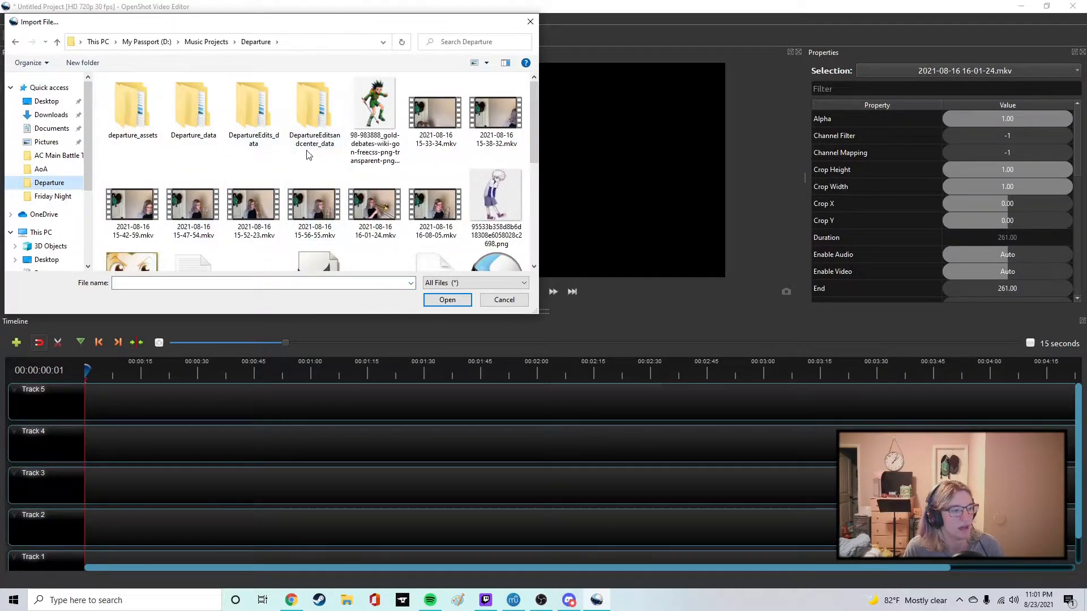
{"action": "scroll", "coordinate": [311, 164], "scroll_direction": "down", "scroll_amount": 3}
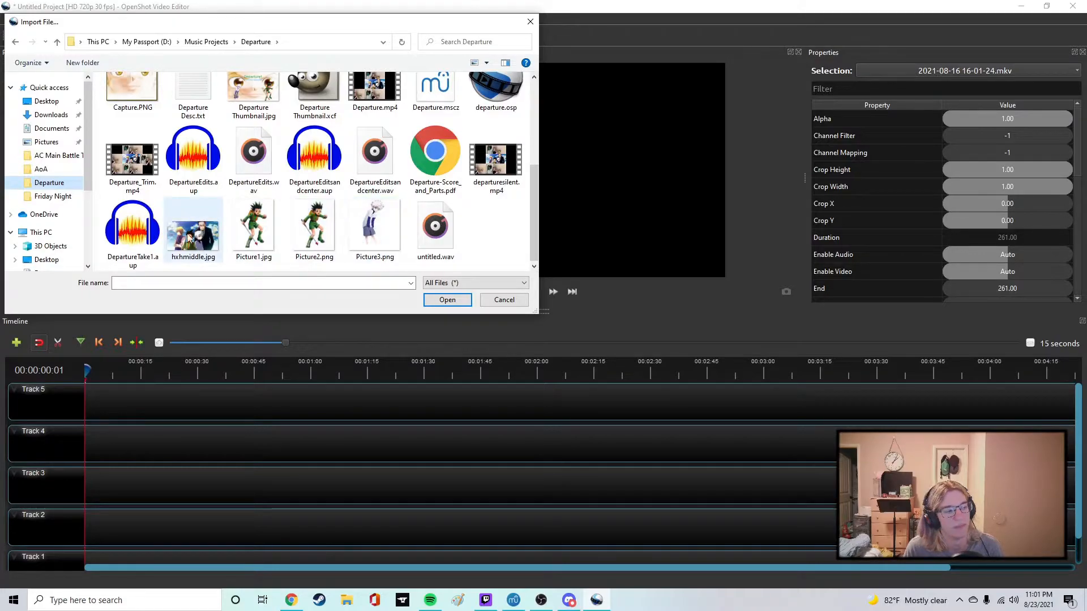
{"action": "scroll", "coordinate": [299, 210], "scroll_direction": "up", "scroll_amount": 4}
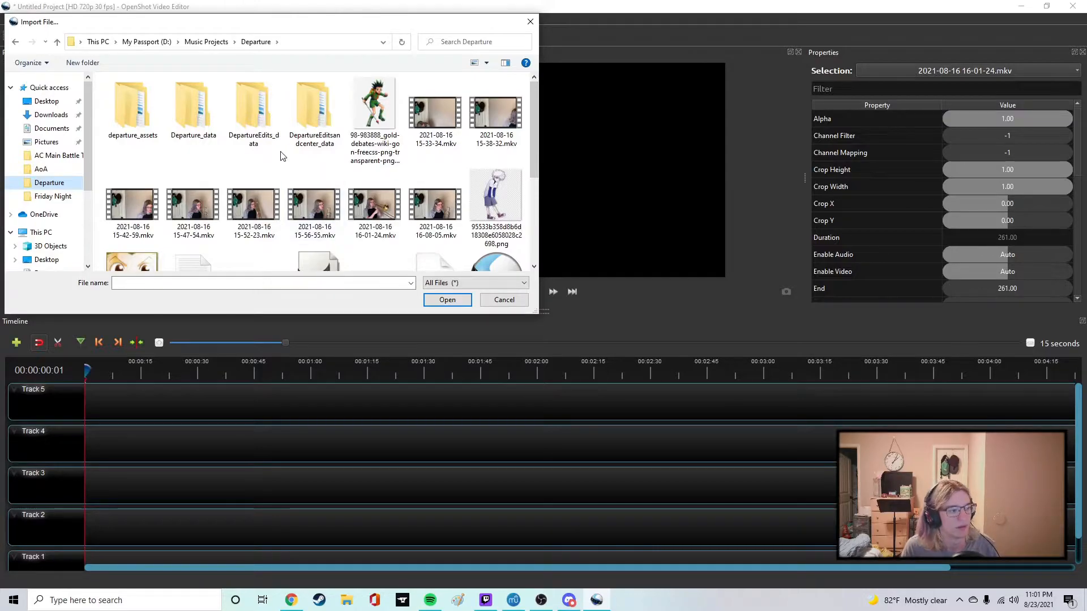
{"action": "scroll", "coordinate": [300, 148], "scroll_direction": "down", "scroll_amount": 3}
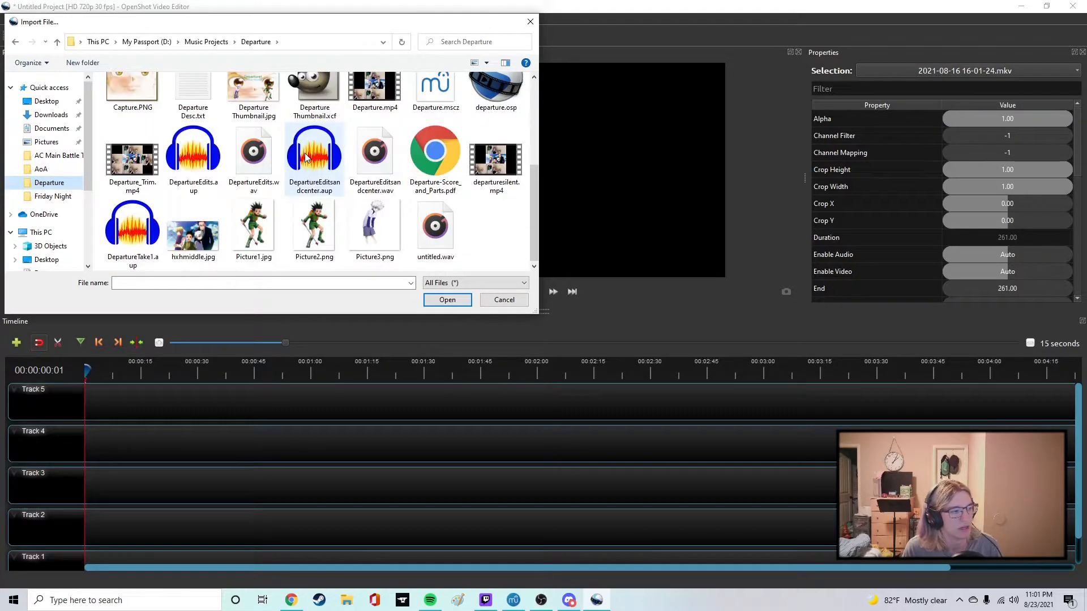
{"action": "scroll", "coordinate": [308, 154], "scroll_direction": "up", "scroll_amount": 3}
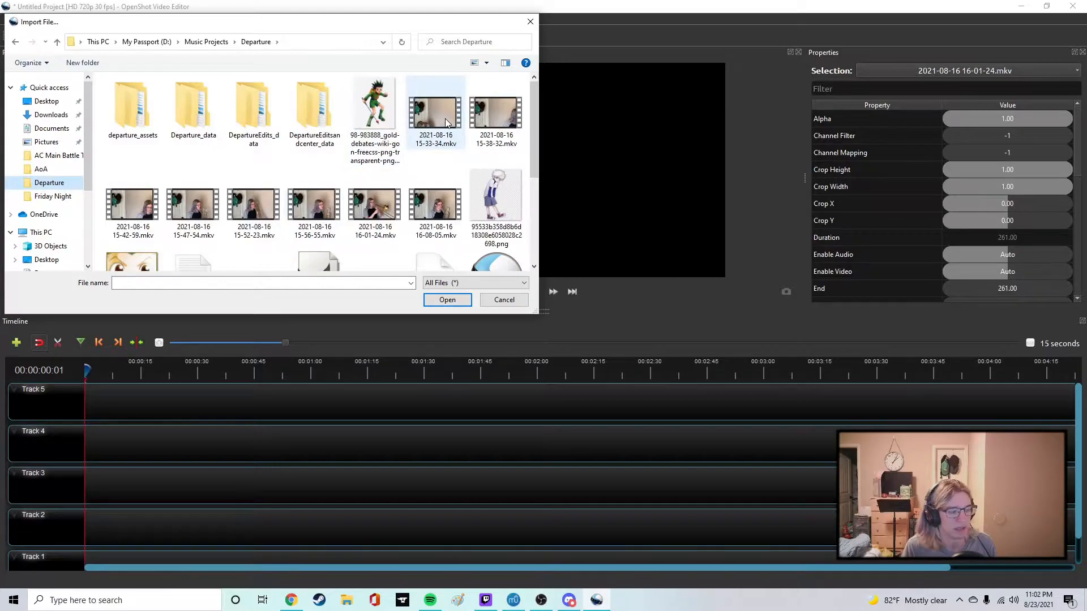
{"action": "left_click", "coordinate": [518, 302]}
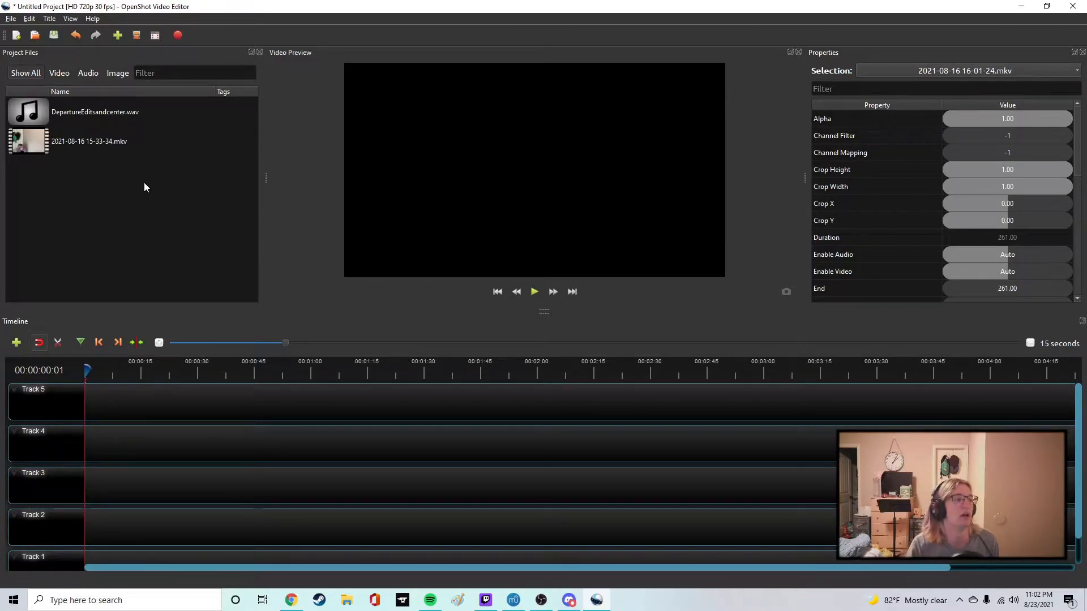
Look through the available project video profiles, including the HD and 4K UHD options, and close the profile settings without changing them.
{"action": "left_click", "coordinate": [137, 35]}
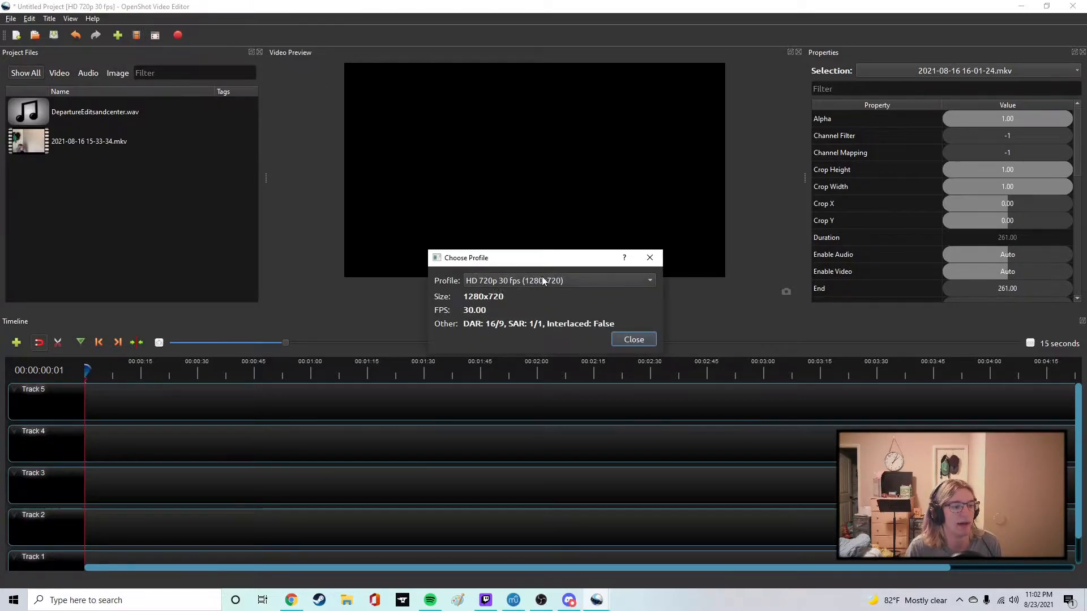
{"action": "left_click", "coordinate": [543, 278]}
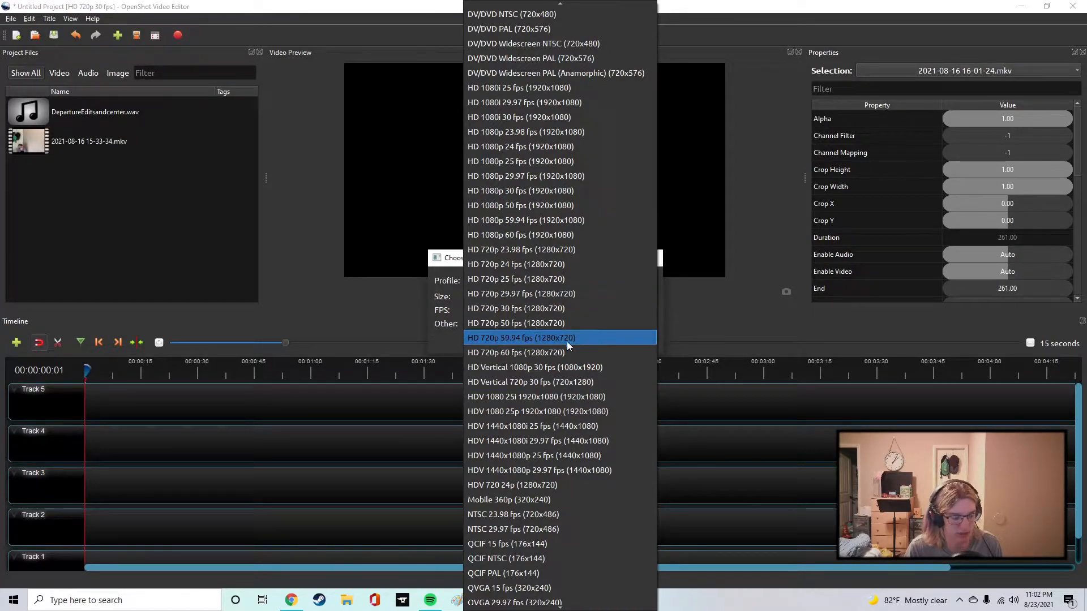
{"action": "scroll", "coordinate": [511, 413], "scroll_direction": "down", "scroll_amount": 2}
{"action": "scroll", "coordinate": [561, 412], "scroll_direction": "up", "scroll_amount": 3}
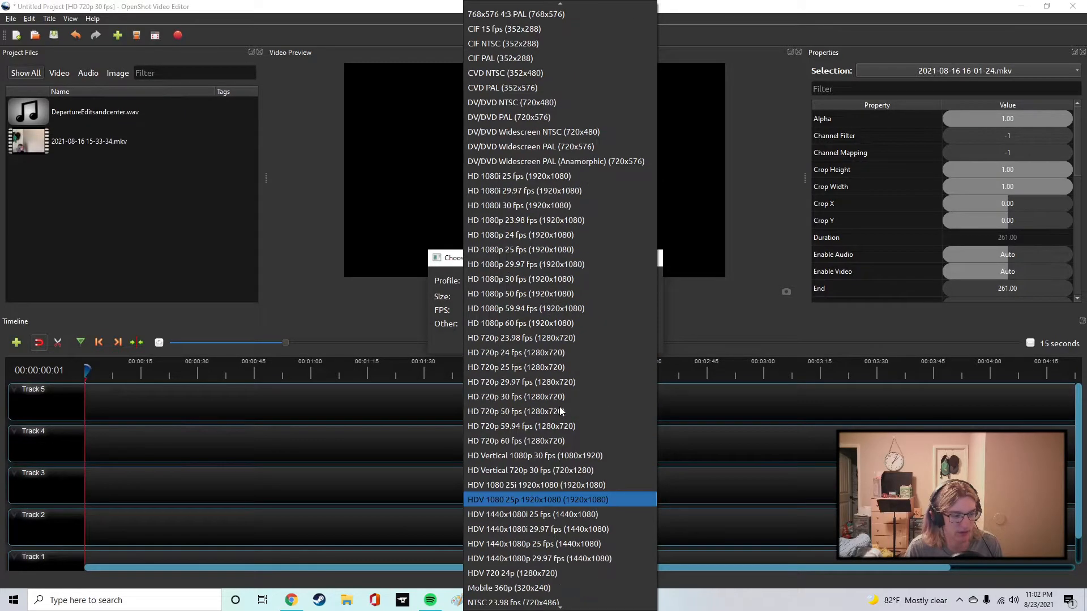
{"action": "left_click", "coordinate": [510, 282]}
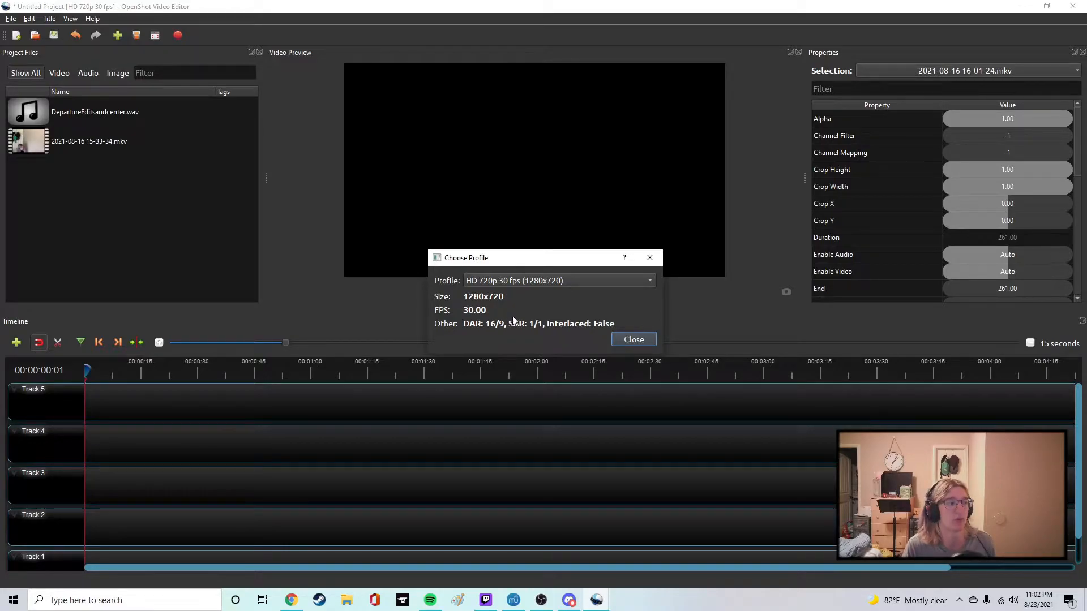
{"action": "left_click", "coordinate": [487, 281]}
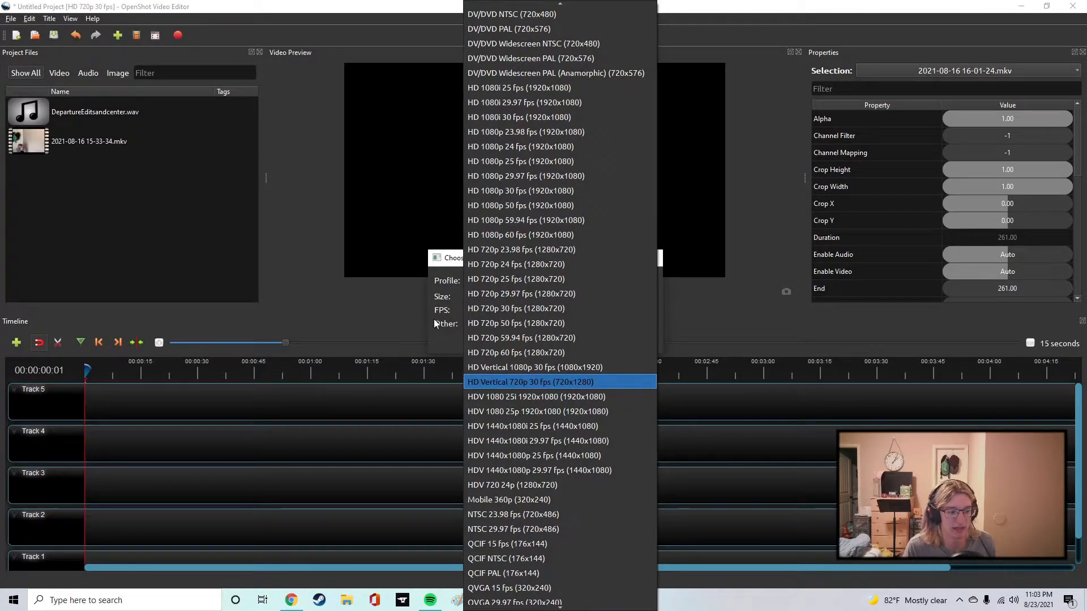
{"action": "scroll", "coordinate": [513, 334], "scroll_direction": "down", "scroll_amount": 3}
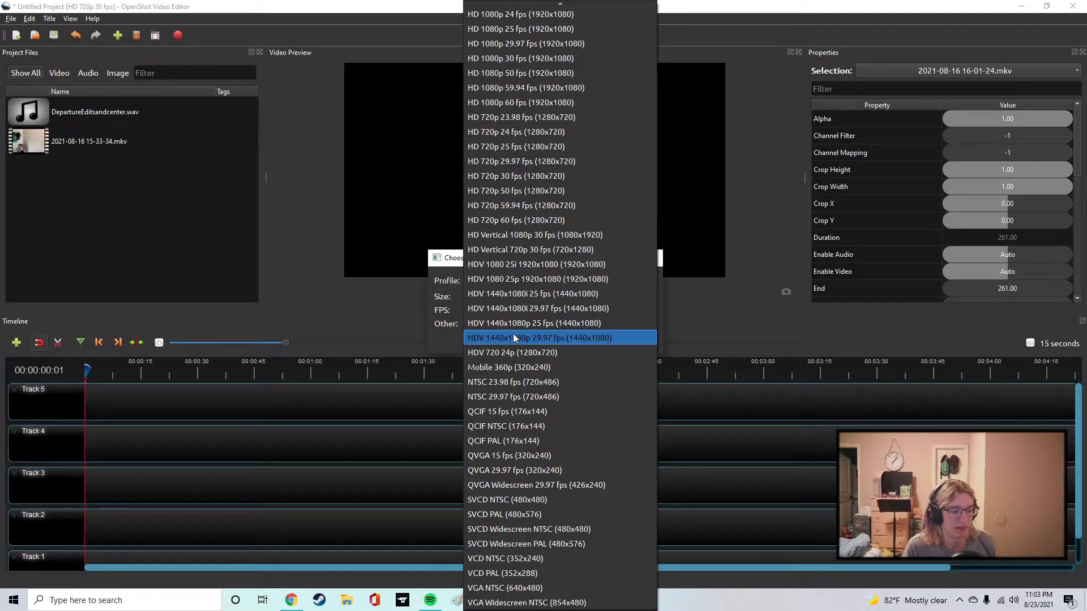
{"action": "scroll", "coordinate": [516, 338], "scroll_direction": "up", "scroll_amount": 11}
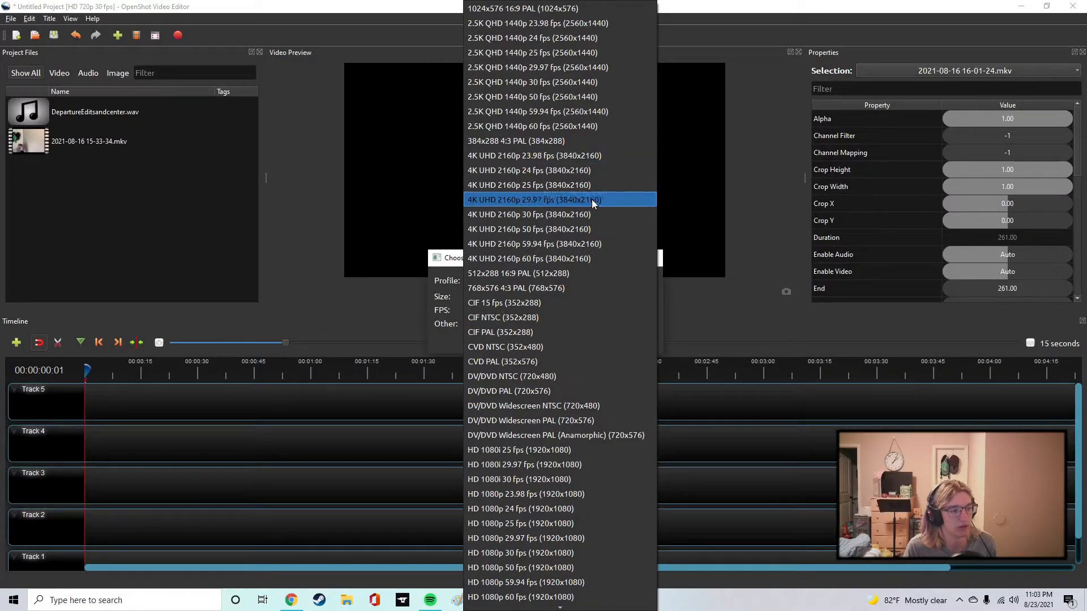
{"action": "left_click", "coordinate": [422, 309]}
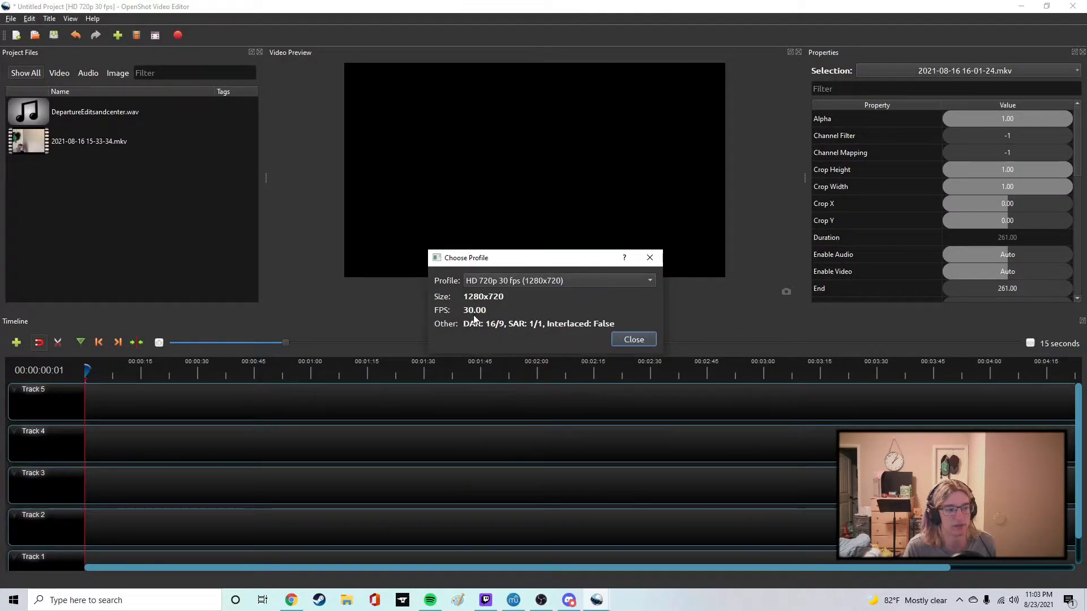
{"action": "left_click", "coordinate": [634, 339]}
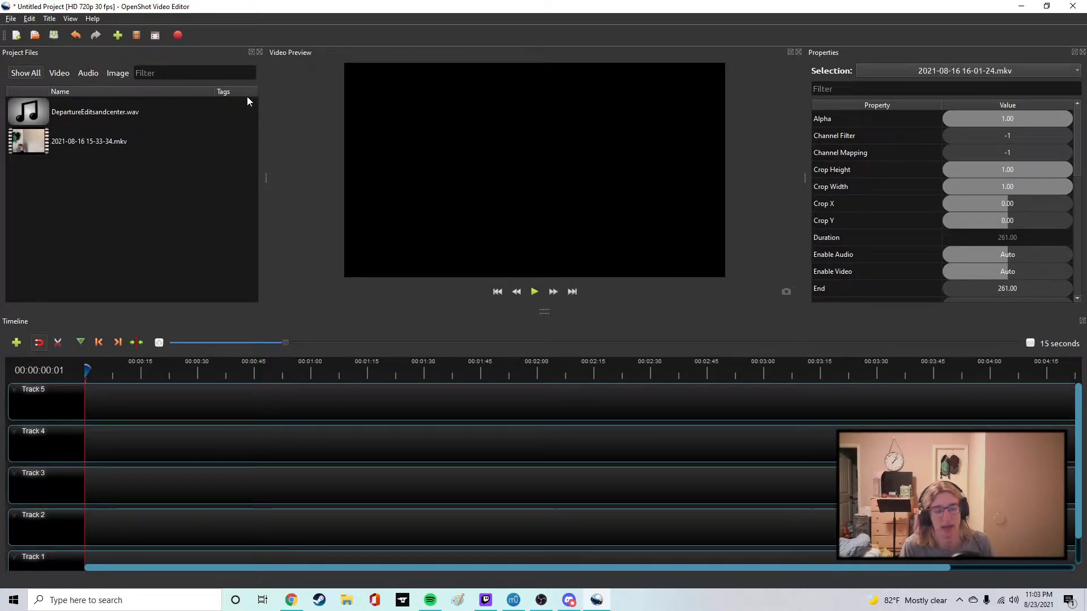
Open the video export settings and set the simple video profile to HD 720p 50 fps (1280x720).
{"action": "left_click", "coordinate": [178, 34]}
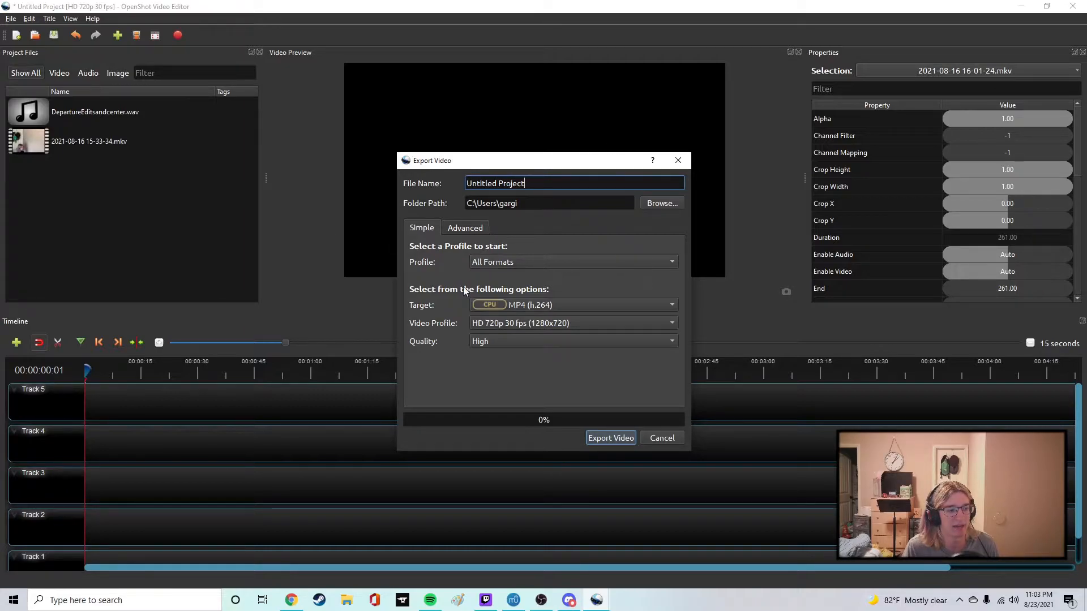
{"action": "left_click", "coordinate": [478, 230]}
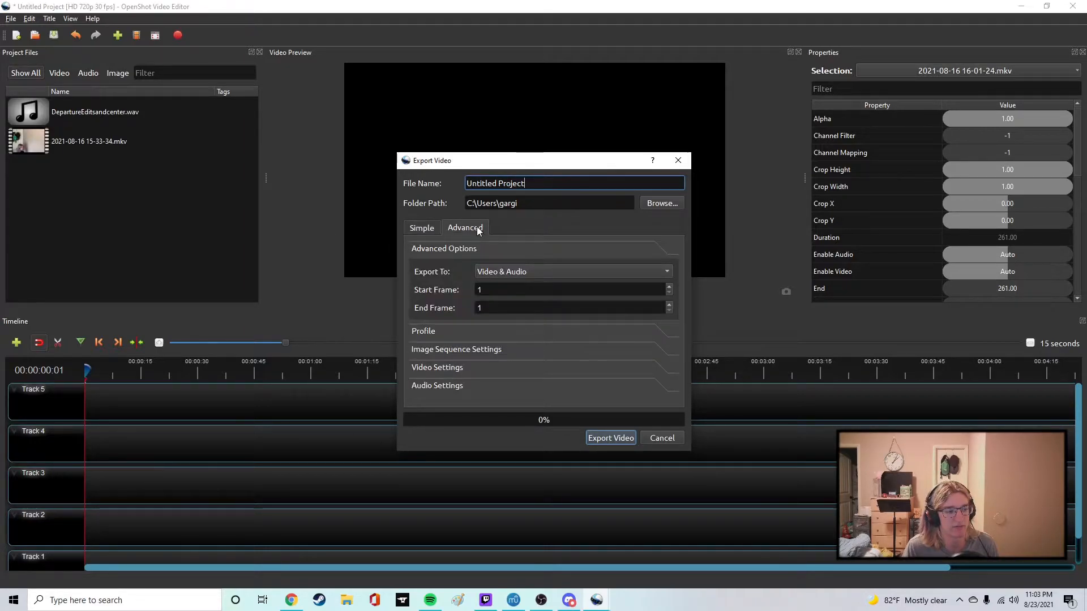
{"action": "left_click", "coordinate": [426, 229]}
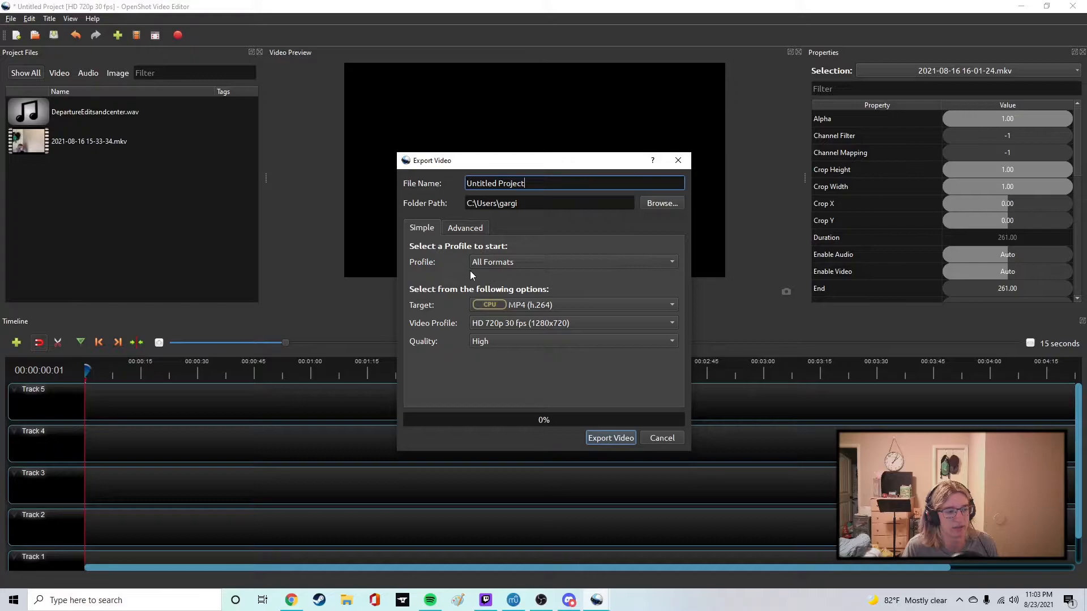
{"action": "left_click", "coordinate": [545, 325]}
{"action": "left_click", "coordinate": [534, 323]}
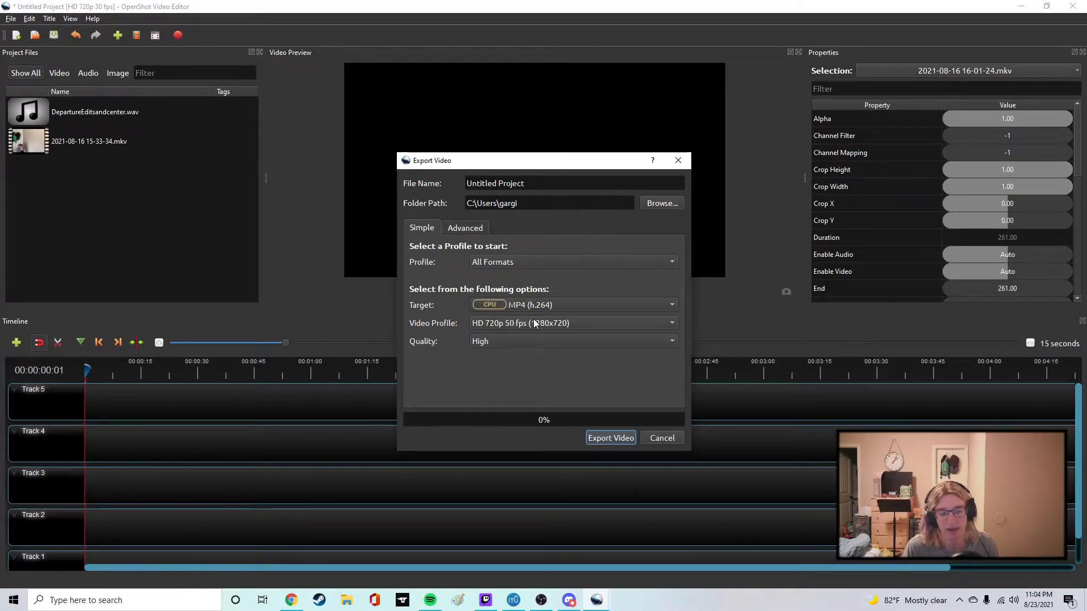
Examine the advanced export options for profile, image sequence, video and audio, and close the export settings without exporting.
{"action": "left_click", "coordinate": [474, 230]}
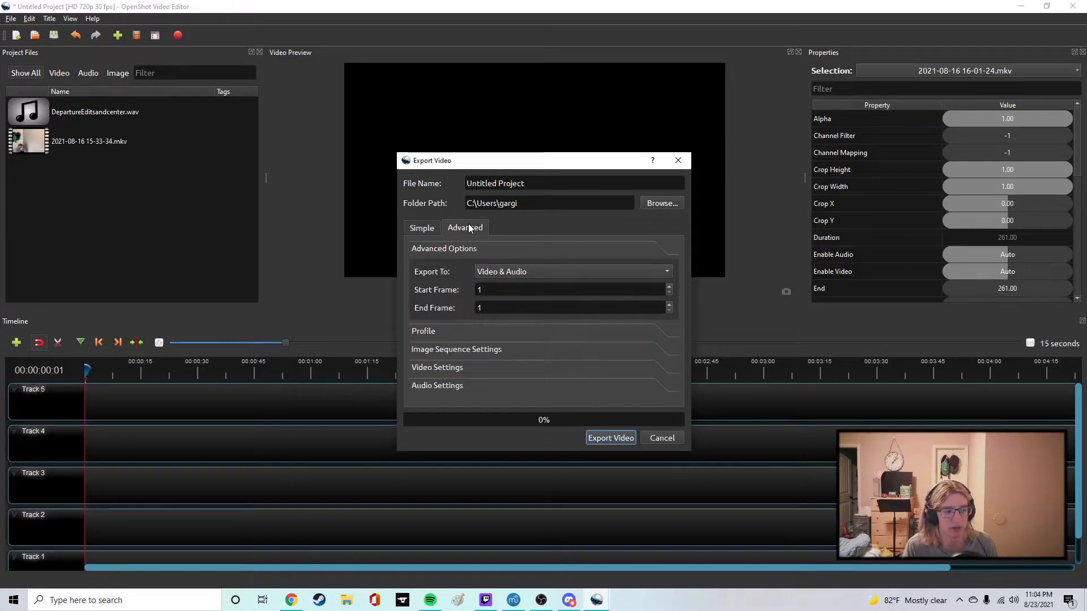
{"action": "left_click", "coordinate": [438, 333]}
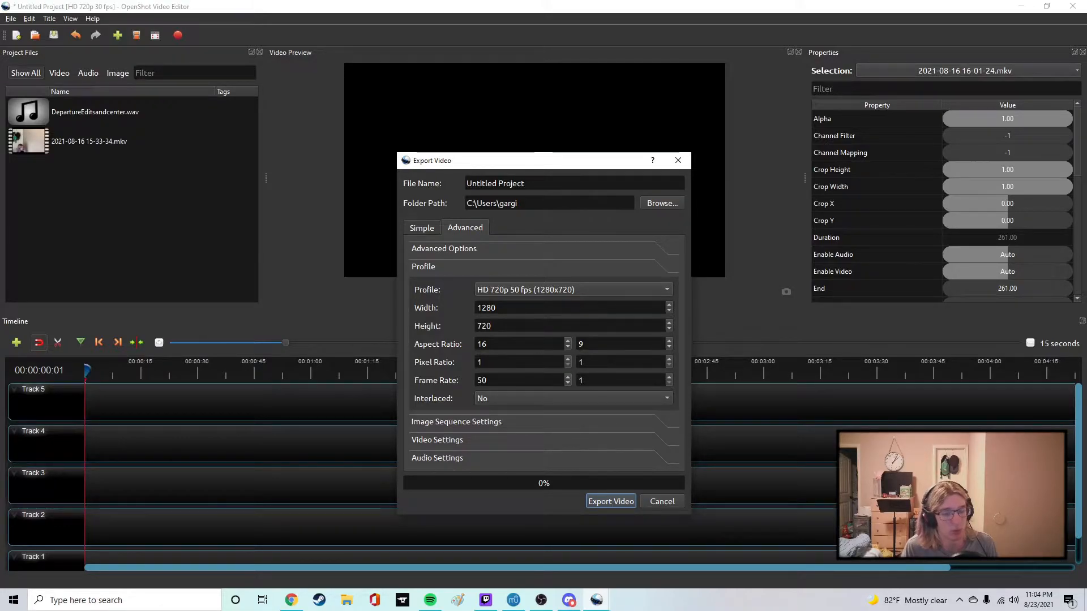
{"action": "left_click", "coordinate": [477, 423]}
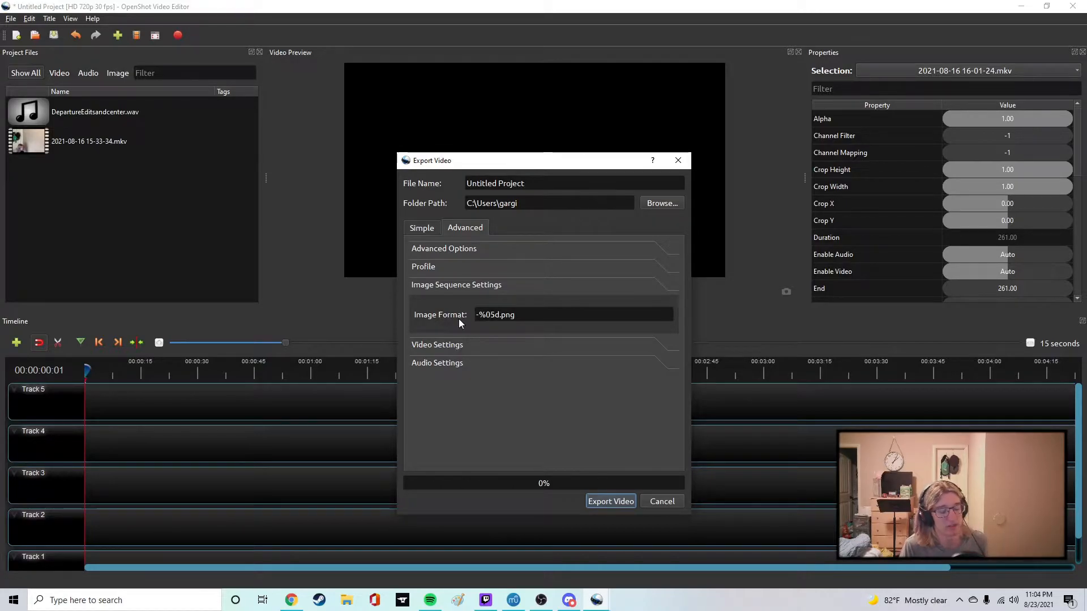
{"action": "left_click", "coordinate": [446, 346]}
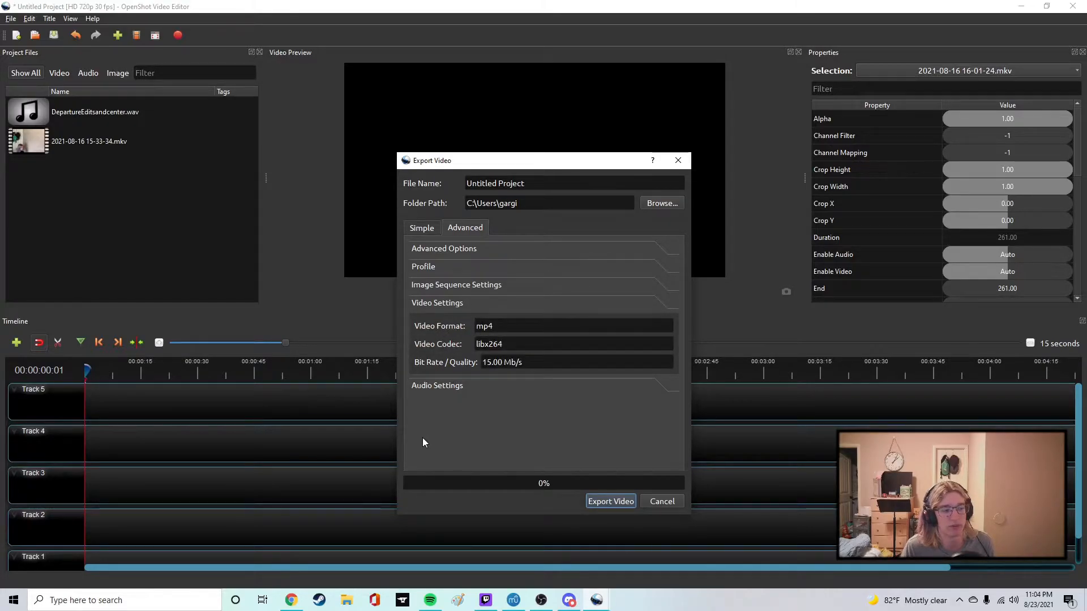
{"action": "left_click", "coordinate": [445, 392]}
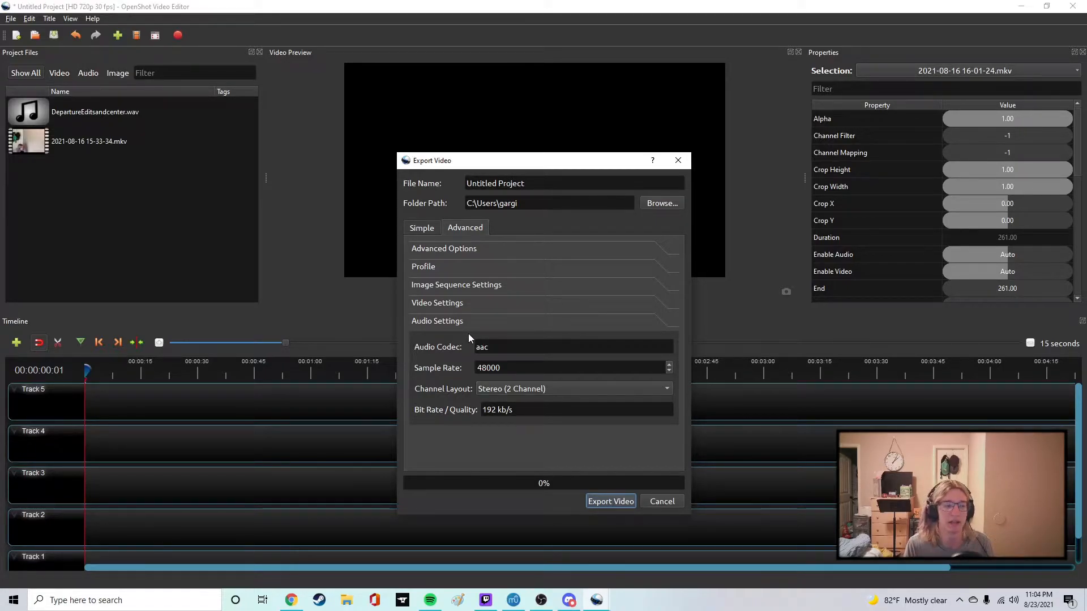
{"action": "left_click", "coordinate": [442, 249]}
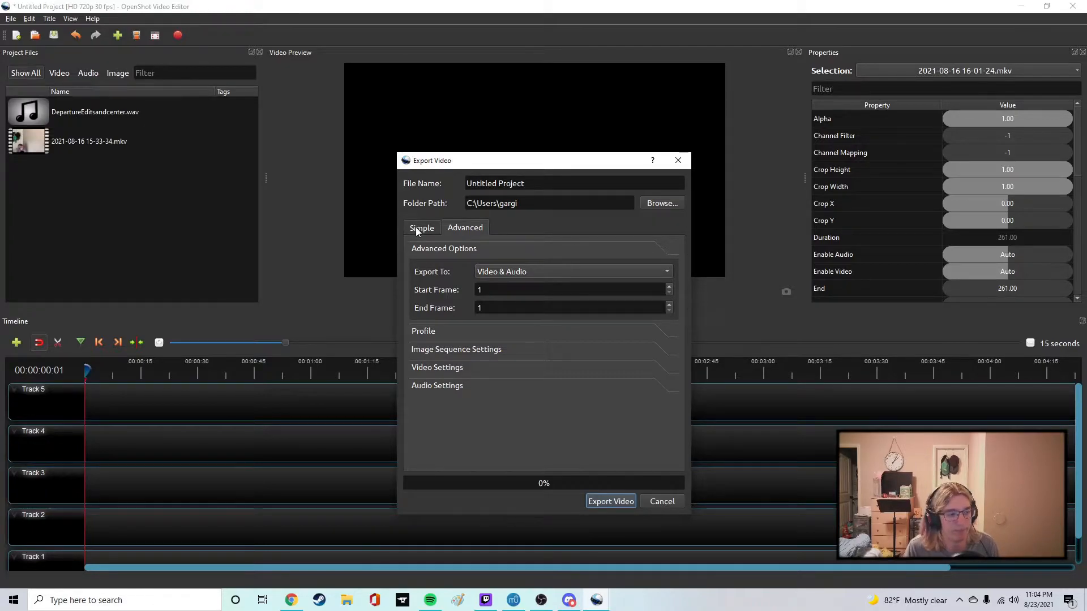
{"action": "left_click", "coordinate": [419, 230]}
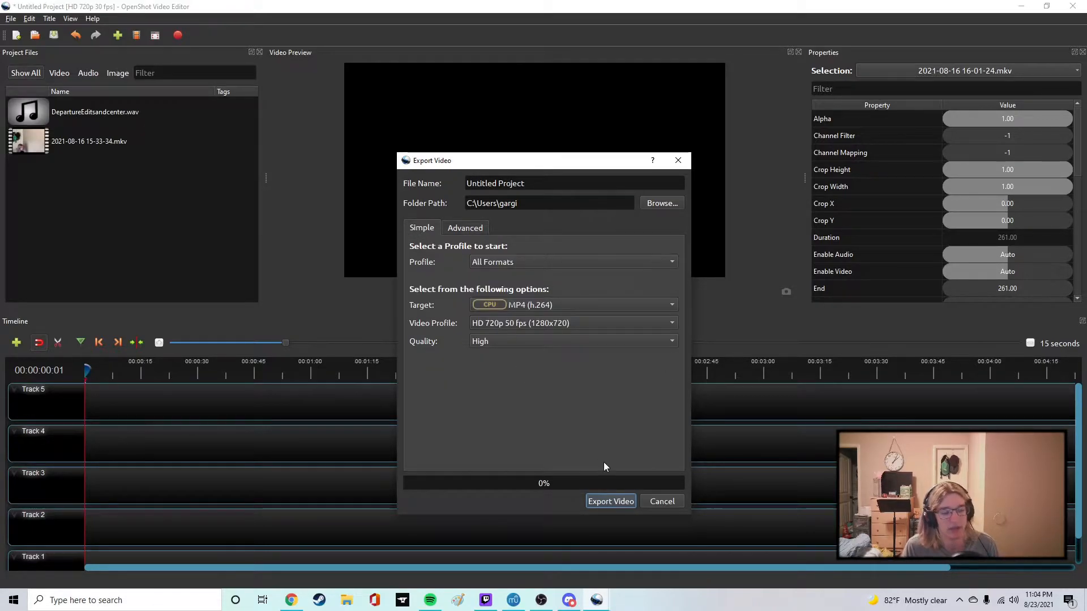
{"action": "left_click", "coordinate": [669, 502]}
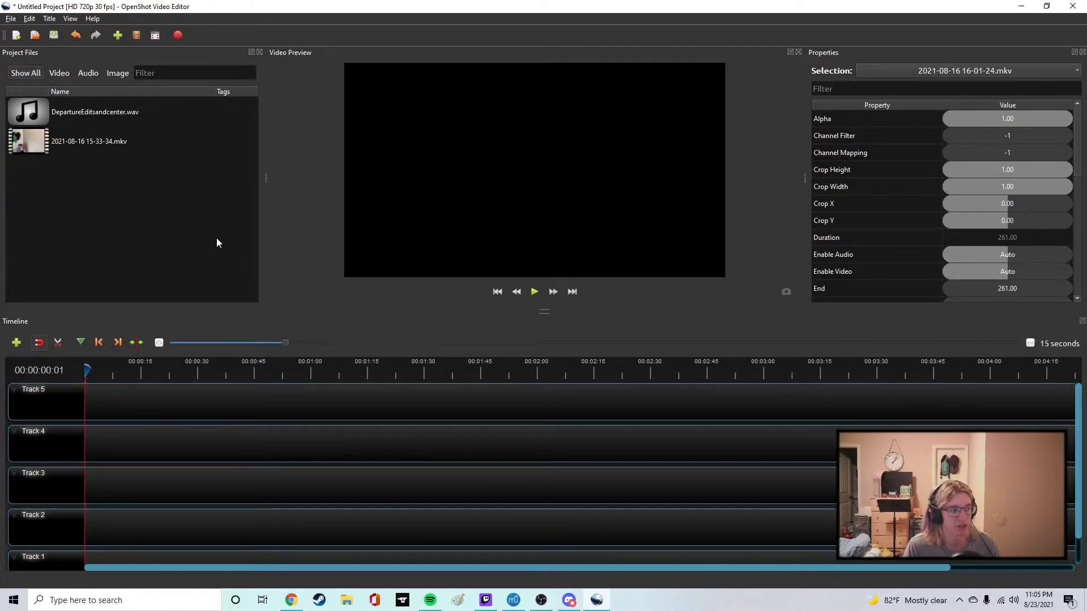
Place the DepartureEditsandcenter.wav audio file at the very start of Track 5 in the timeline.
{"action": "double_click", "coordinate": [65, 110]}
{"action": "left_click", "coordinate": [107, 253]}
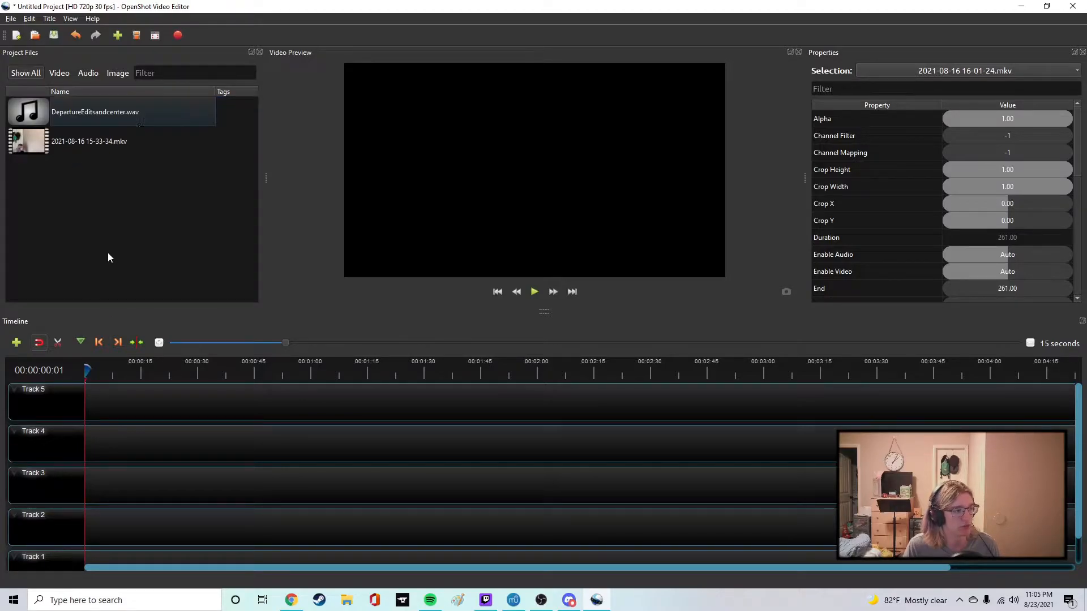
{"action": "left_click_drag", "start_coordinate": [114, 109], "coordinate": [85, 394]}
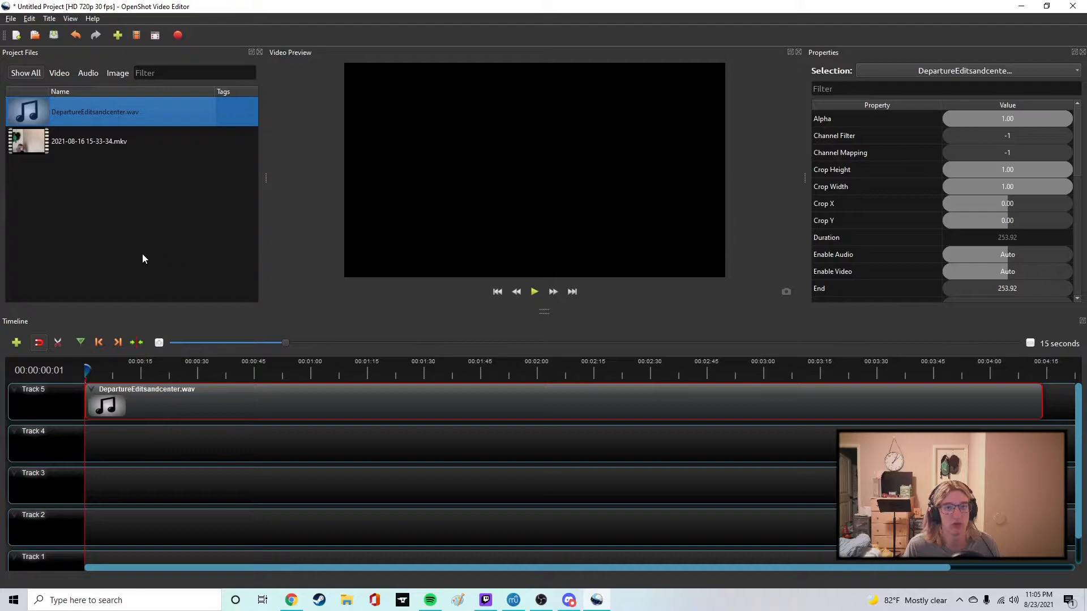
Add three new empty tracks to the timeline above Track 5.
{"action": "left_click", "coordinate": [18, 343]}
{"action": "left_click", "coordinate": [19, 343]}
{"action": "left_click", "coordinate": [18, 343]}
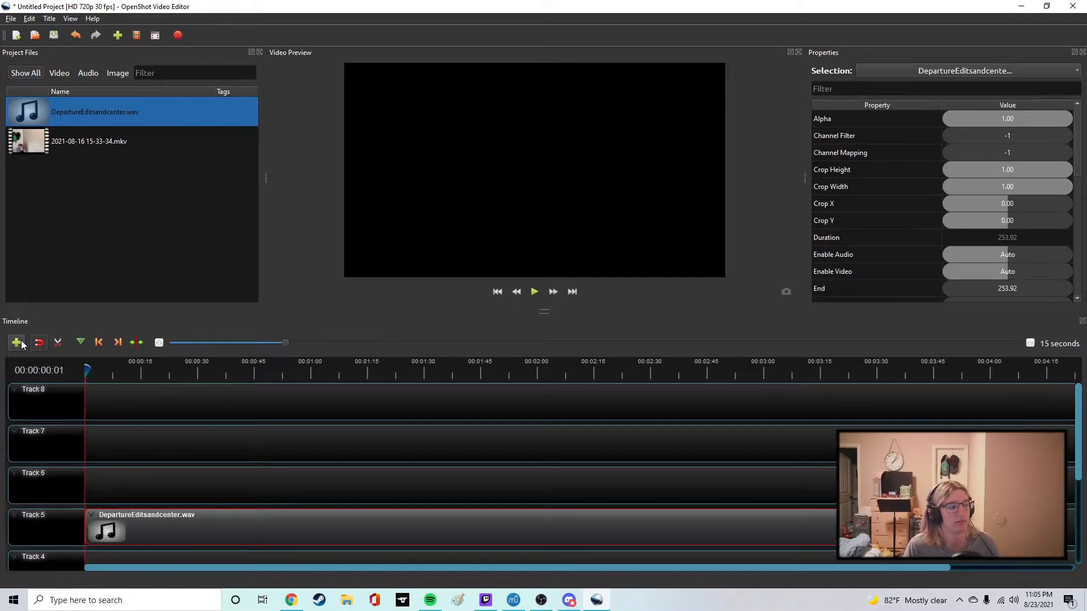
Add more empty tracks above Track 8 until the timeline reaches Track 15.
{"action": "left_click", "coordinate": [19, 343]}
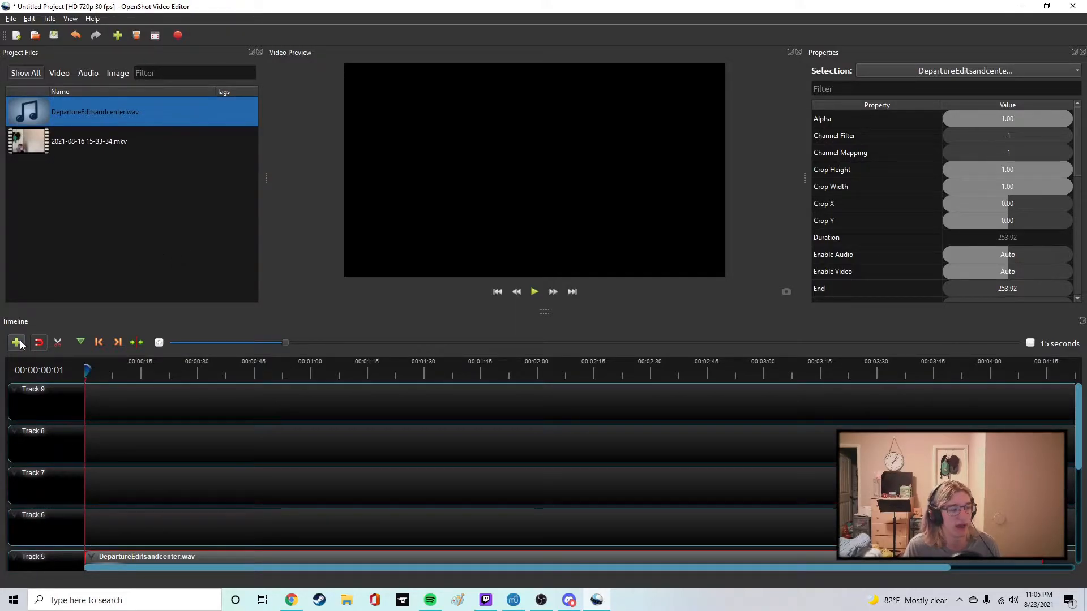
{"action": "left_click", "coordinate": [17, 343]}
{"action": "left_click", "coordinate": [17, 343]}
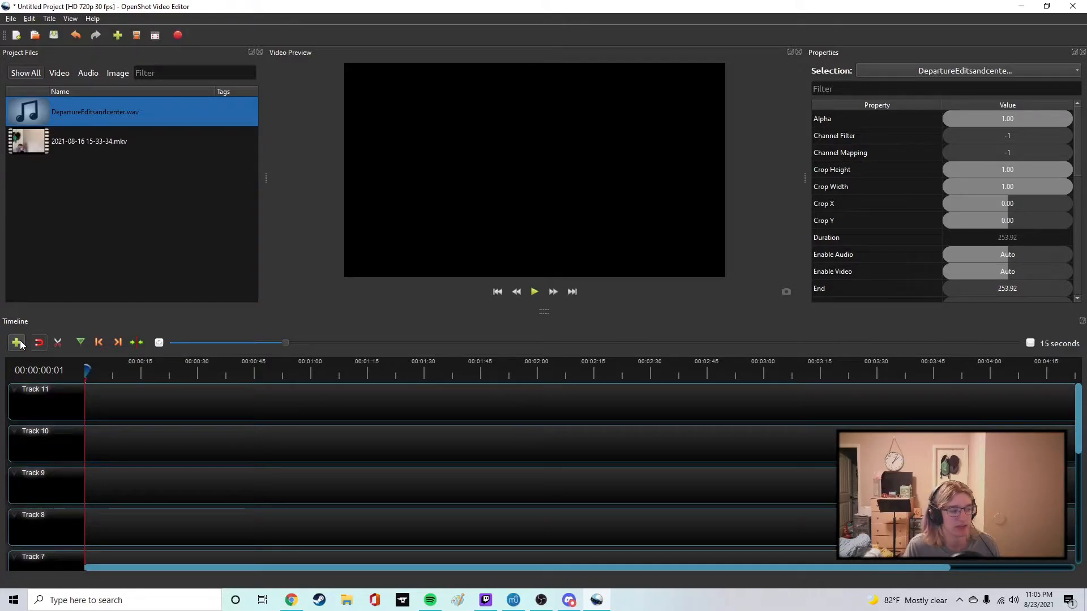
{"action": "left_click", "coordinate": [17, 343]}
{"action": "left_click", "coordinate": [17, 343]}
{"action": "left_click", "coordinate": [17, 343]}
{"action": "left_click", "coordinate": [17, 343]}
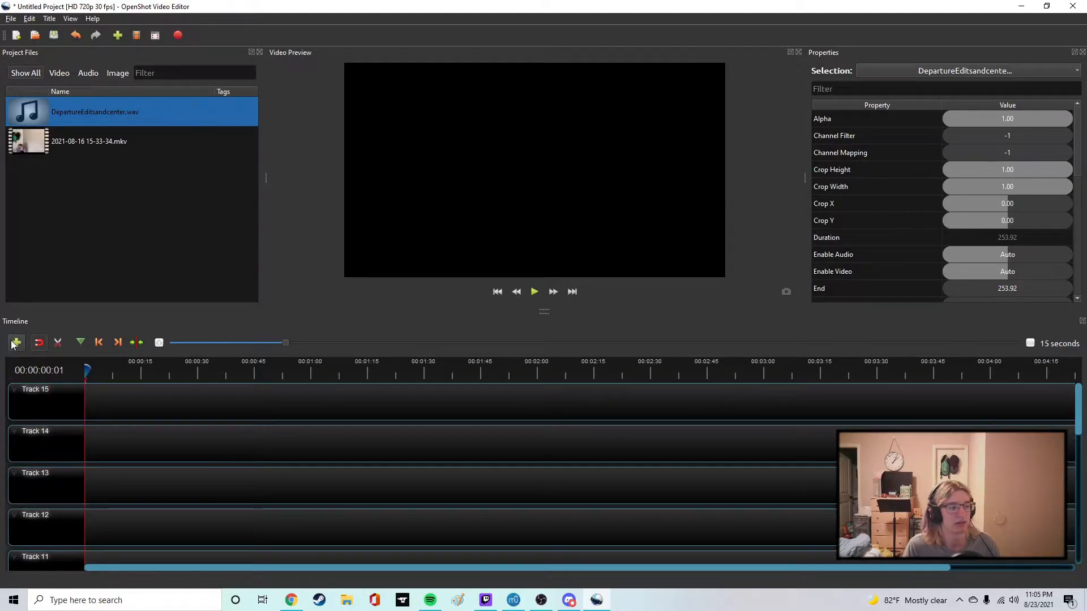
Remove all the empty tracks above Track 5 from the timeline.
{"action": "right_click", "coordinate": [48, 411]}
{"action": "left_click", "coordinate": [86, 468]}
{"action": "right_click", "coordinate": [46, 398]}
{"action": "left_click", "coordinate": [76, 450]}
{"action": "right_click", "coordinate": [51, 408]}
{"action": "left_click", "coordinate": [72, 467]}
{"action": "right_click", "coordinate": [46, 411]}
{"action": "left_click", "coordinate": [76, 475]}
{"action": "right_click", "coordinate": [50, 410]}
{"action": "left_click", "coordinate": [73, 468]}
{"action": "right_click", "coordinate": [43, 414]}
{"action": "left_click", "coordinate": [73, 469]}
{"action": "right_click", "coordinate": [50, 406]}
{"action": "left_click", "coordinate": [73, 464]}
{"action": "right_click", "coordinate": [38, 411]}
{"action": "left_click", "coordinate": [46, 463]}
{"action": "right_click", "coordinate": [43, 400]}
{"action": "left_click", "coordinate": [71, 459]}
{"action": "right_click", "coordinate": [39, 400]}
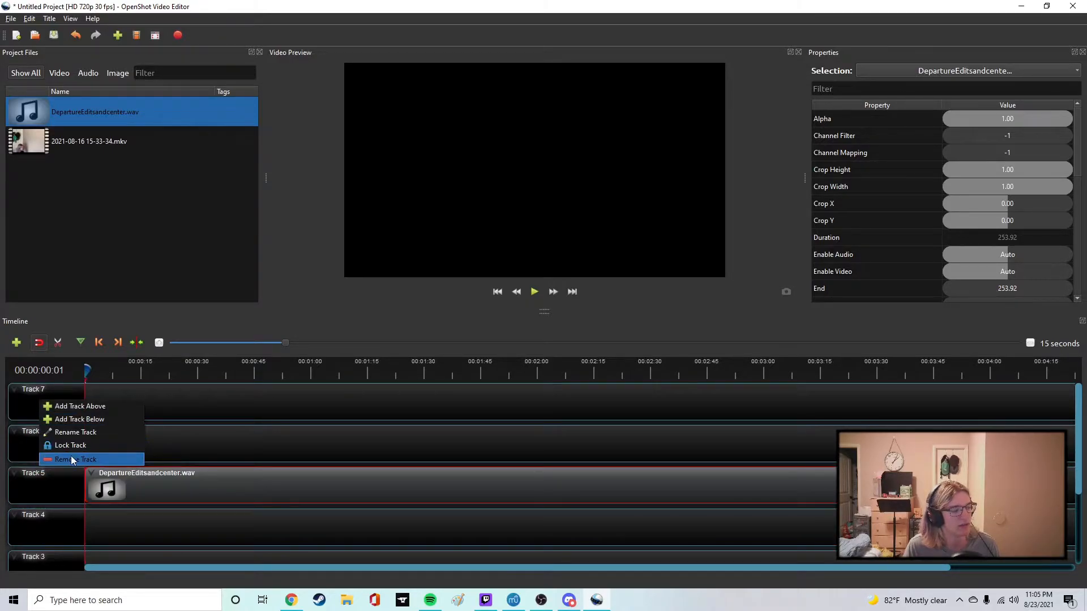
{"action": "left_click", "coordinate": [70, 459]}
{"action": "right_click", "coordinate": [45, 402]}
{"action": "left_click", "coordinate": [77, 462]}
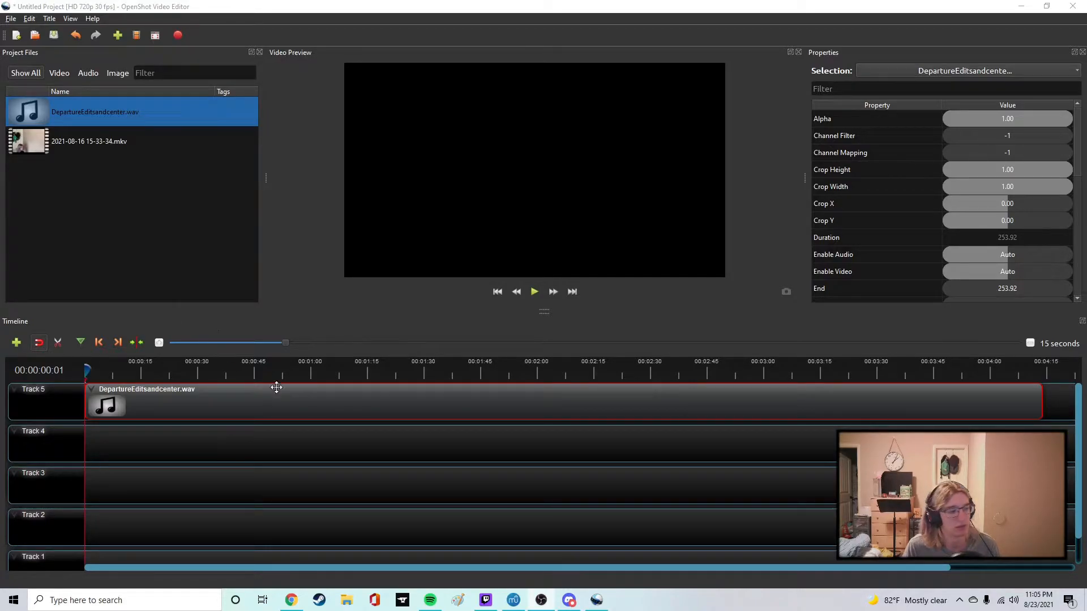
Play a few seconds of the Track 5 audio from about 10 seconds in, and return the playhead to the start.
{"action": "left_click", "coordinate": [121, 373]}
{"action": "left_click", "coordinate": [535, 292]}
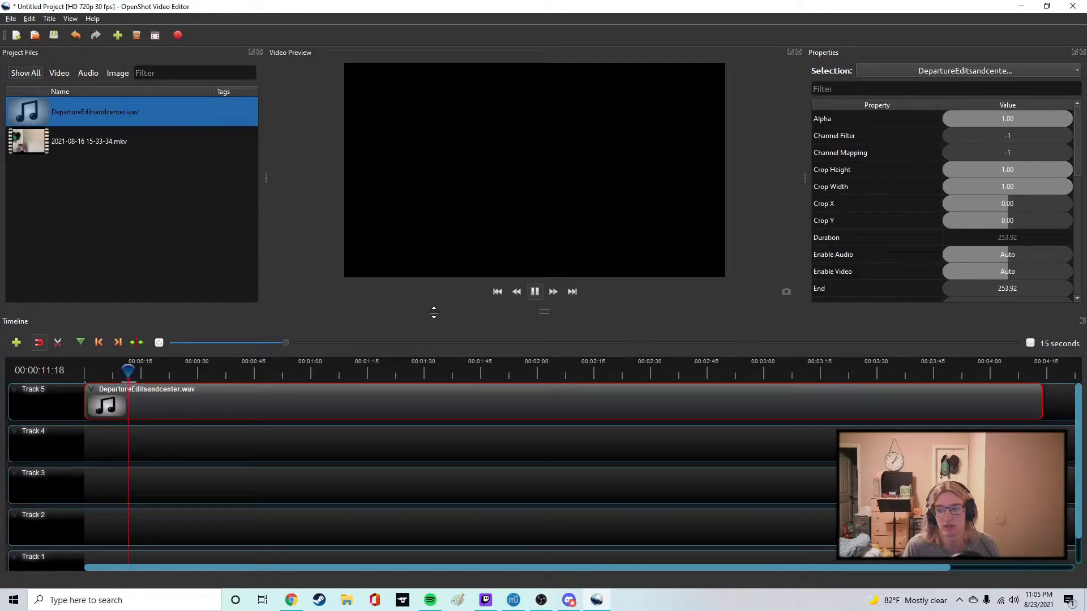
{"action": "left_click", "coordinate": [535, 293]}
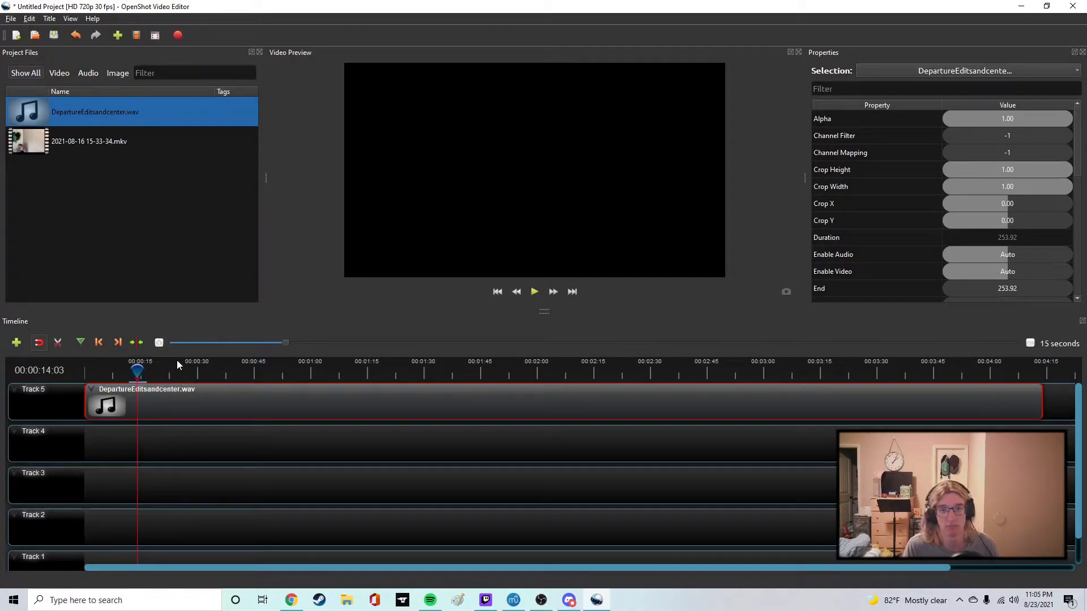
{"action": "left_click_drag", "start_coordinate": [137, 371], "coordinate": [82, 369]}
{"action": "left_click_drag", "start_coordinate": [63, 142], "coordinate": [108, 444]}
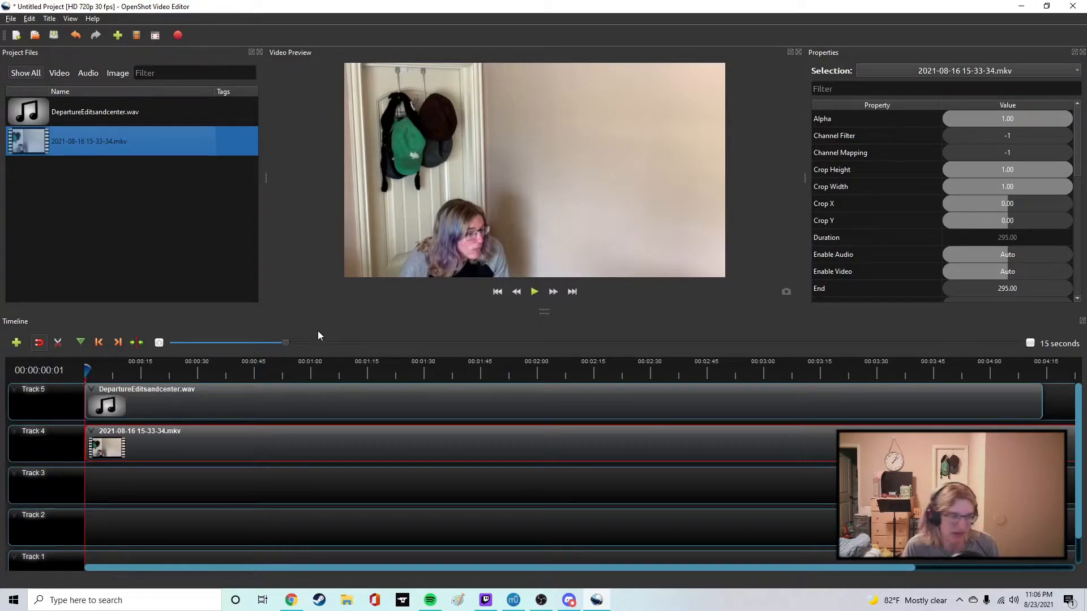
{"action": "right_click", "coordinate": [151, 449]}
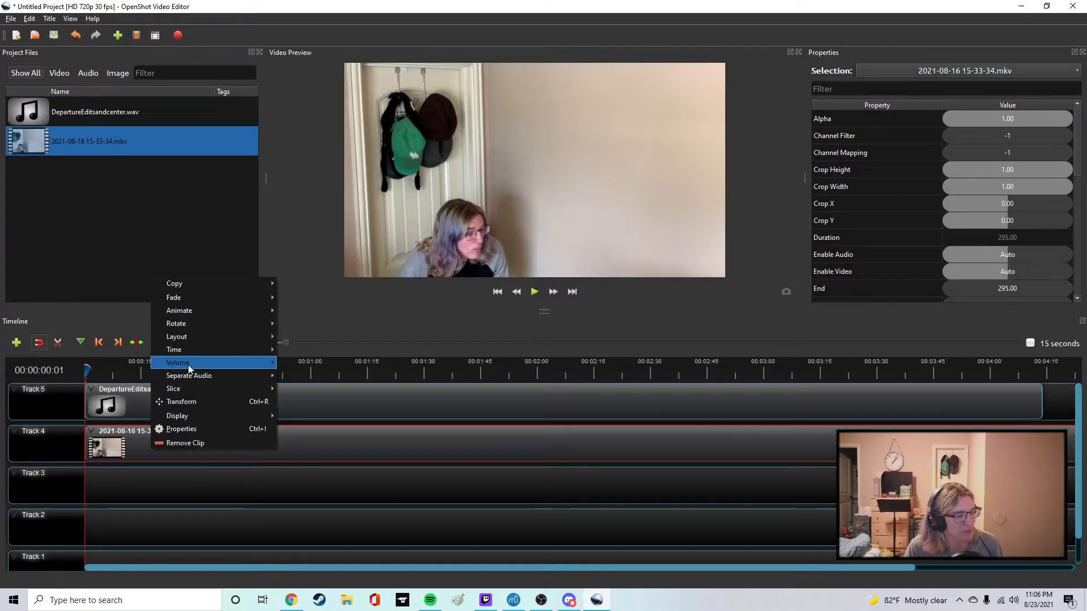
{"action": "mouse_move", "coordinate": [187, 364]}
{"action": "mouse_move", "coordinate": [320, 401]}
{"action": "left_click", "coordinate": [402, 575]}
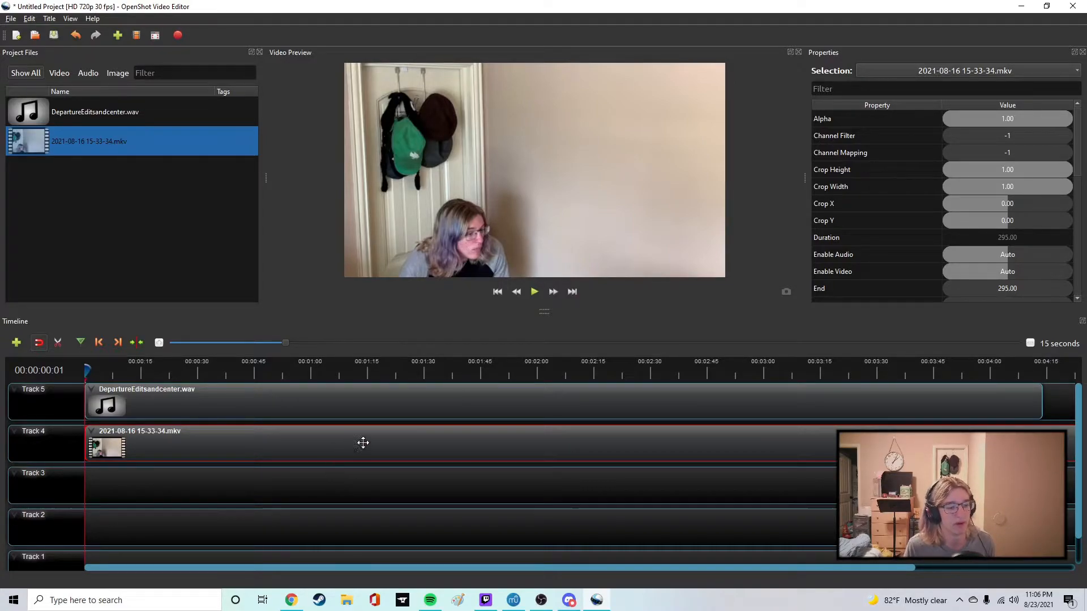
Slice the Track 4 video at 00:00:27:15 keeping the right side, with the remaining clip at the timeline start.
{"action": "left_click_drag", "start_coordinate": [764, 569], "coordinate": [960, 560]}
{"action": "left_click_drag", "start_coordinate": [827, 564], "coordinate": [559, 560]}
{"action": "left_click_drag", "start_coordinate": [87, 370], "coordinate": [187, 373]}
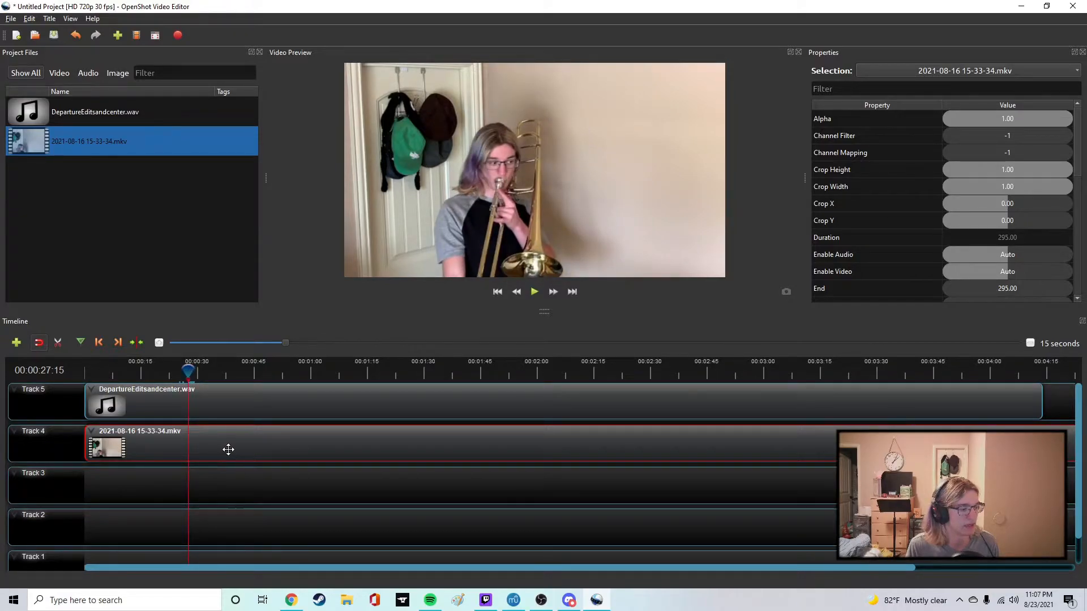
{"action": "right_click", "coordinate": [210, 458]}
{"action": "mouse_move", "coordinate": [248, 396]}
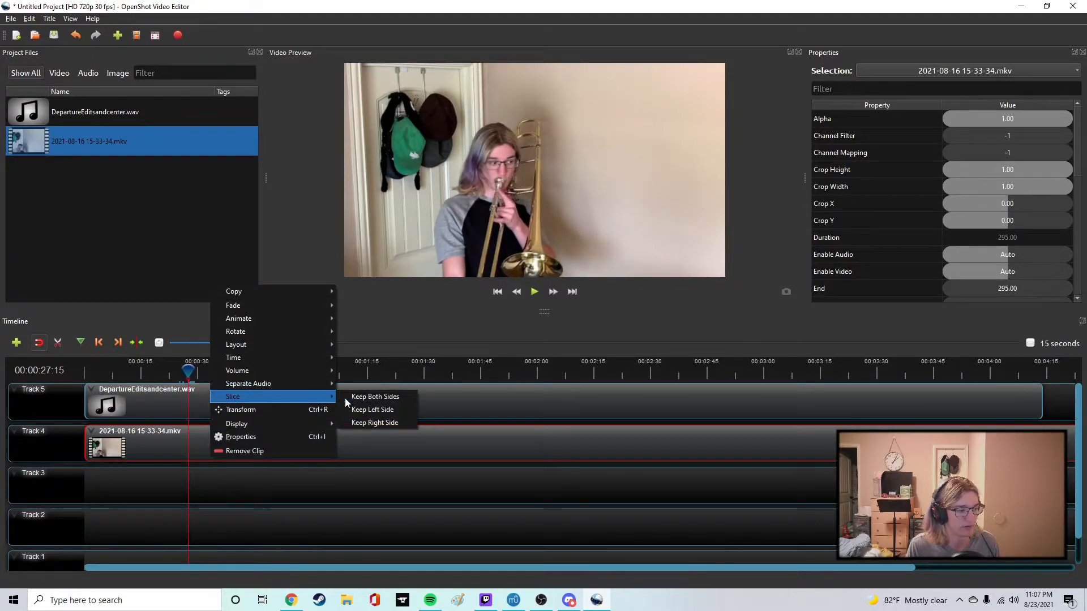
{"action": "left_click", "coordinate": [394, 423]}
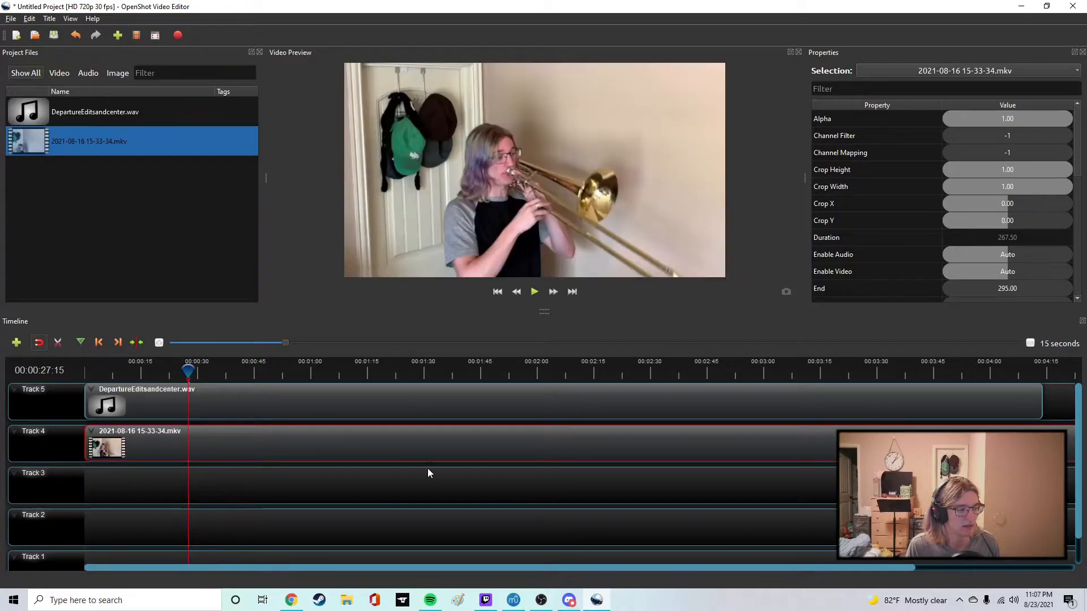
{"action": "key", "text": "Home"}
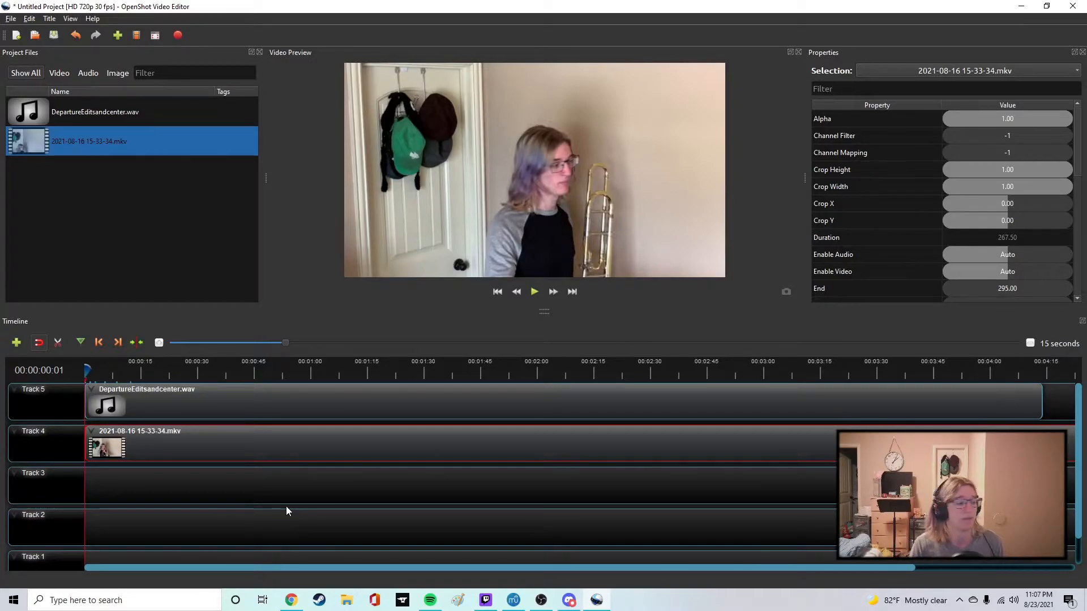
Examine the Split Clip window for the video file and the audio file, closing it each time without creating a clip.
{"action": "left_click", "coordinate": [17, 245]}
{"action": "right_click", "coordinate": [76, 145]}
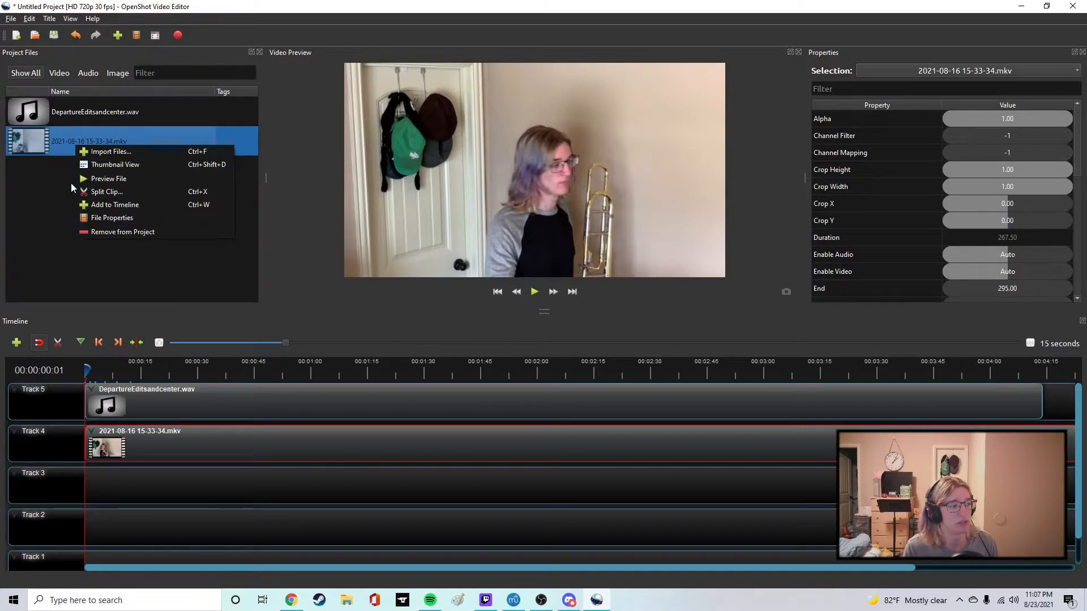
{"action": "left_click", "coordinate": [88, 193]}
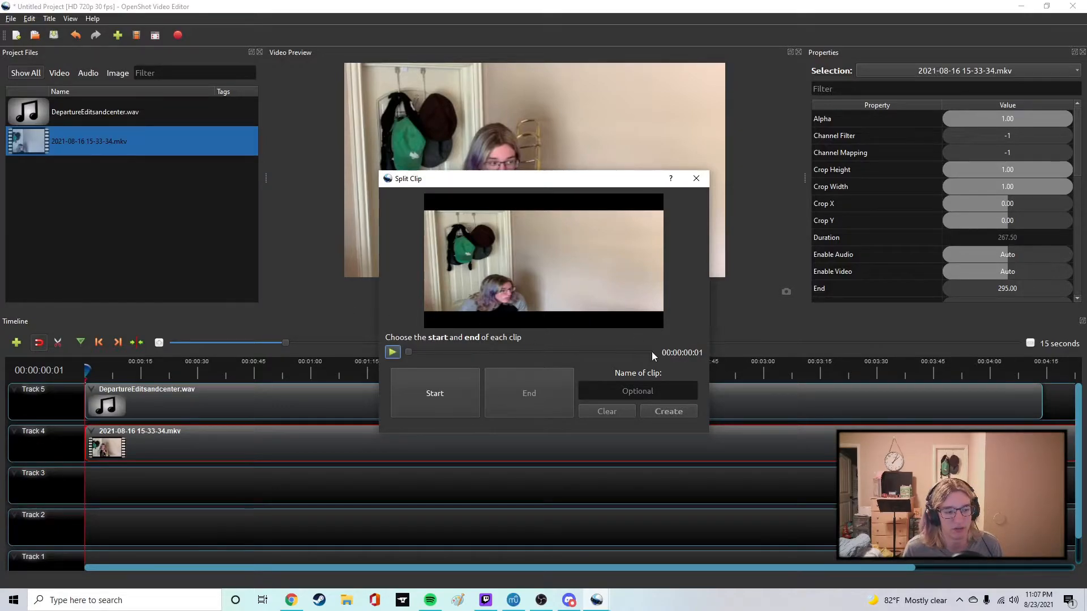
{"action": "left_click", "coordinate": [696, 184]}
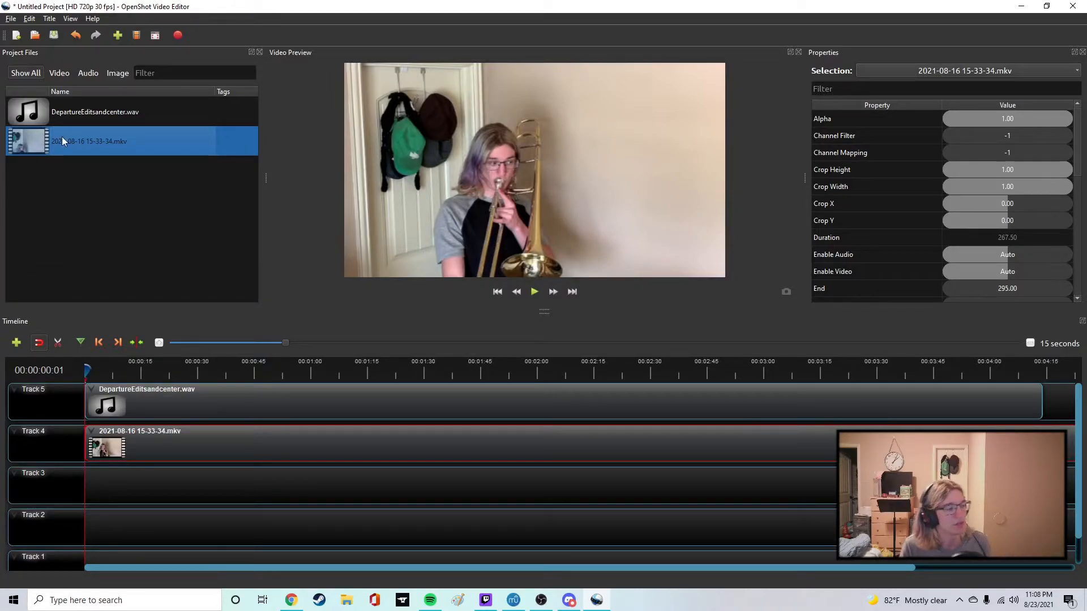
{"action": "right_click", "coordinate": [88, 114]}
{"action": "left_click", "coordinate": [124, 164]}
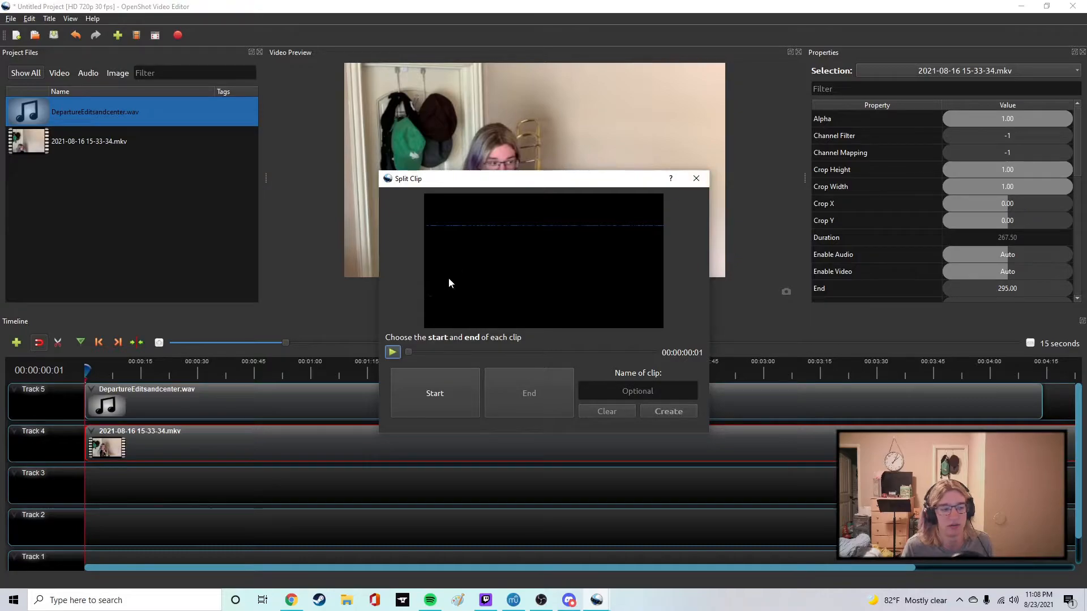
{"action": "key", "text": "Escape"}
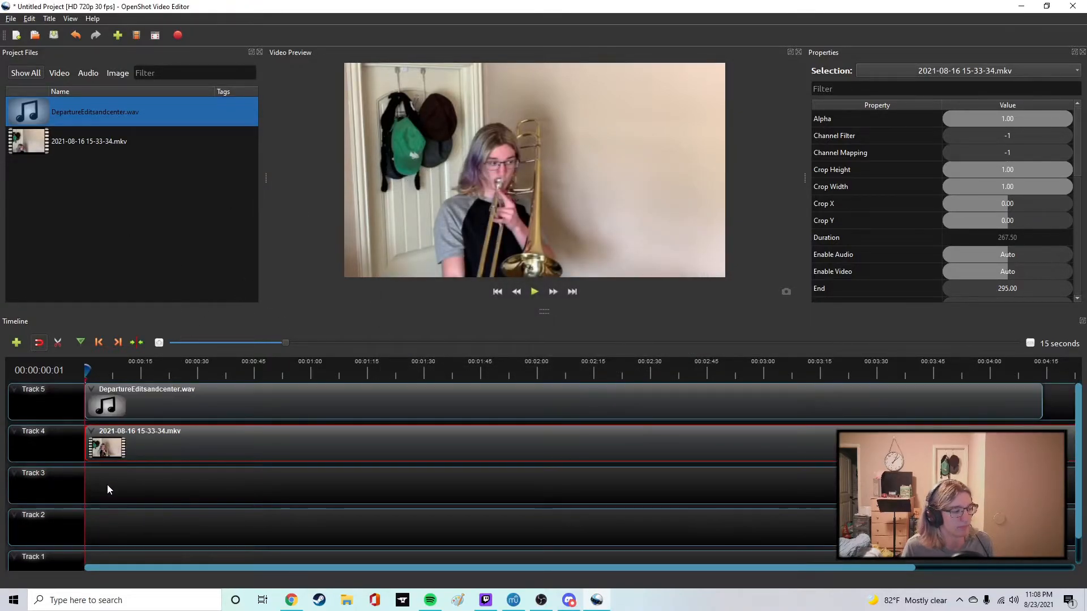
Slice the Track 4 video at 00:00:07:16 keeping the right side, and move the remaining clip to the timeline start.
{"action": "left_click", "coordinate": [528, 292]}
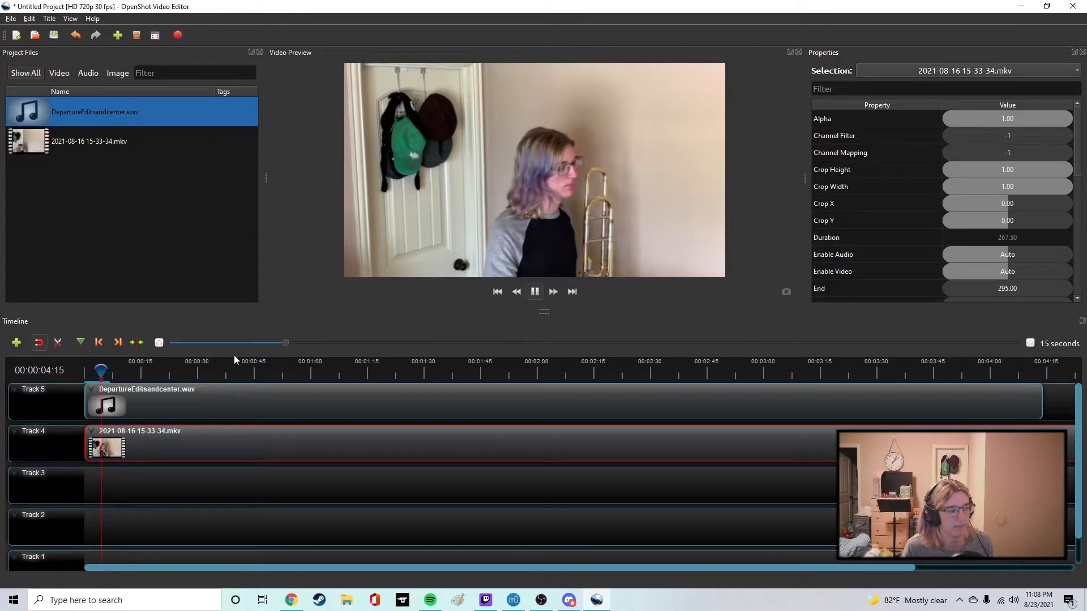
{"action": "left_click", "coordinate": [536, 293]}
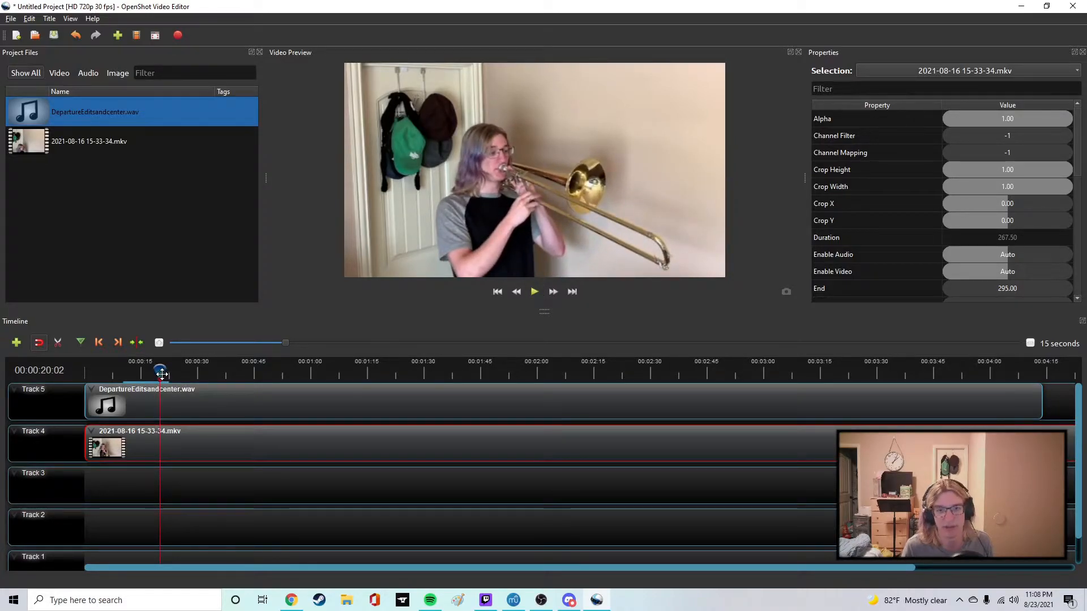
{"action": "left_click_drag", "start_coordinate": [159, 373], "coordinate": [113, 374]}
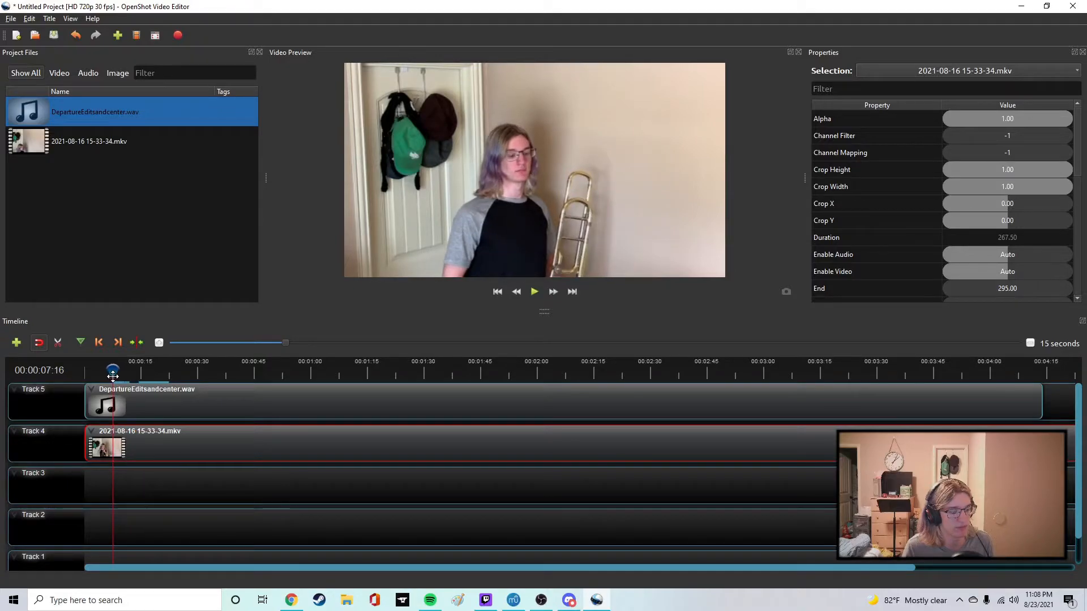
{"action": "right_click", "coordinate": [136, 447]}
{"action": "mouse_move", "coordinate": [175, 386]}
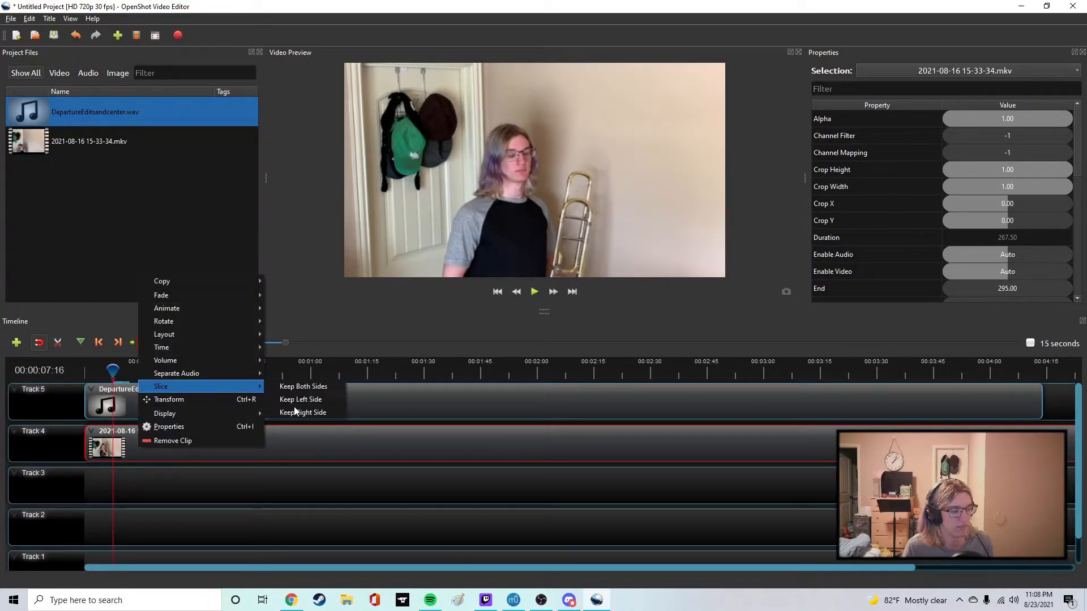
{"action": "left_click", "coordinate": [299, 412]}
{"action": "left_click_drag", "start_coordinate": [233, 446], "coordinate": [208, 443]}
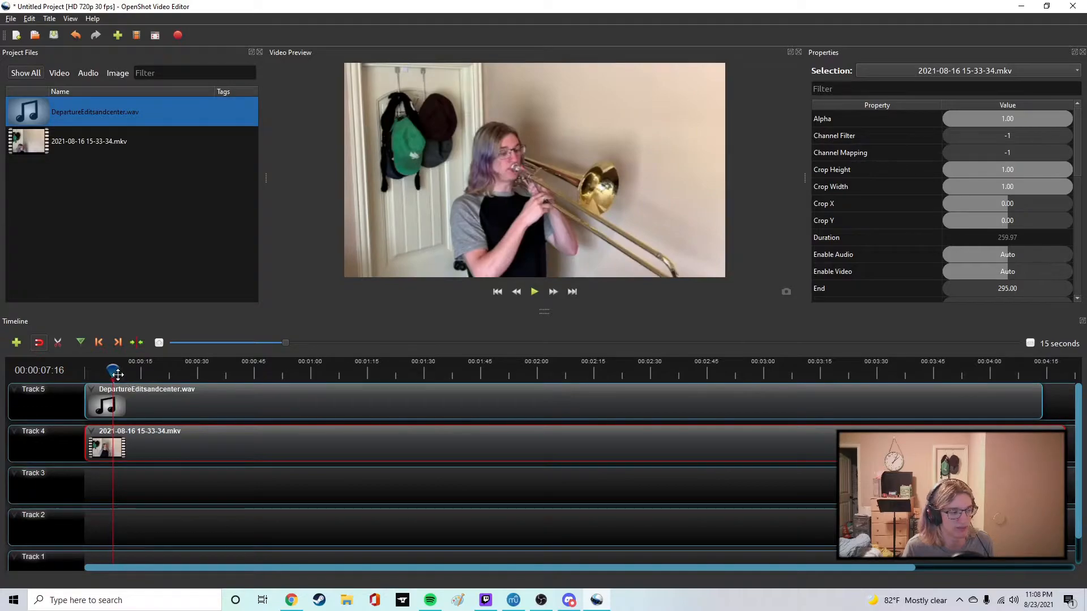
Play the timeline from the start for about seven seconds to check the video against the audio.
{"action": "left_click_drag", "start_coordinate": [117, 375], "coordinate": [74, 378]}
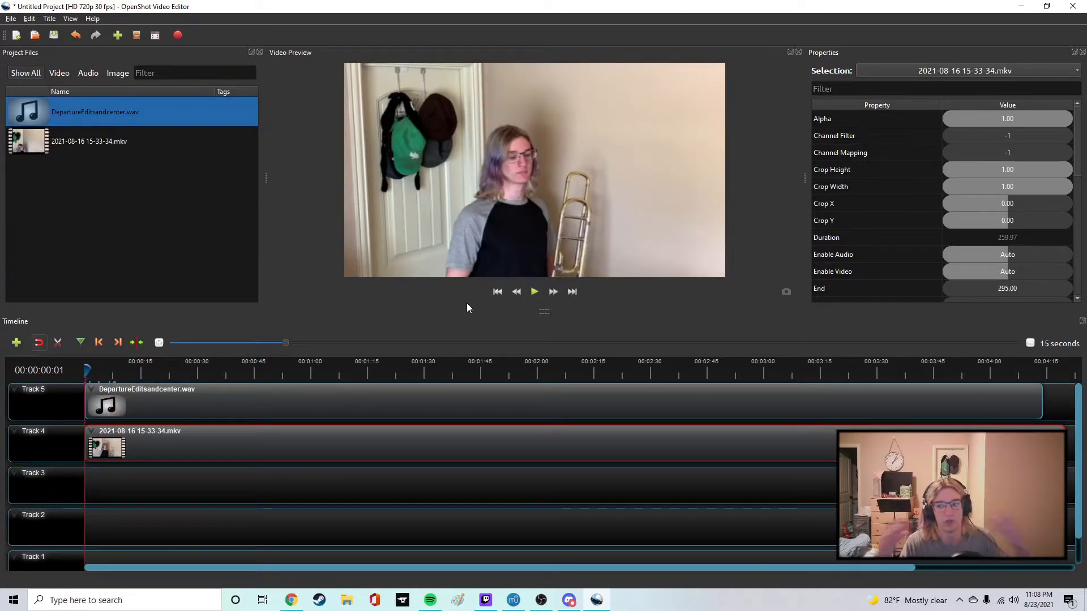
{"action": "left_click", "coordinate": [533, 292]}
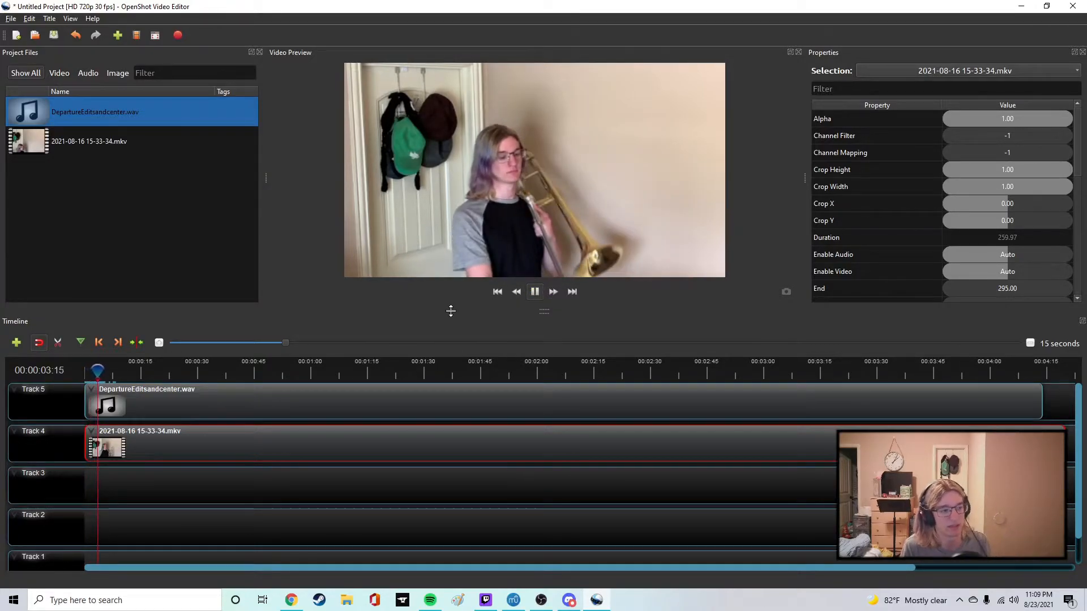
{"action": "left_click", "coordinate": [538, 291]}
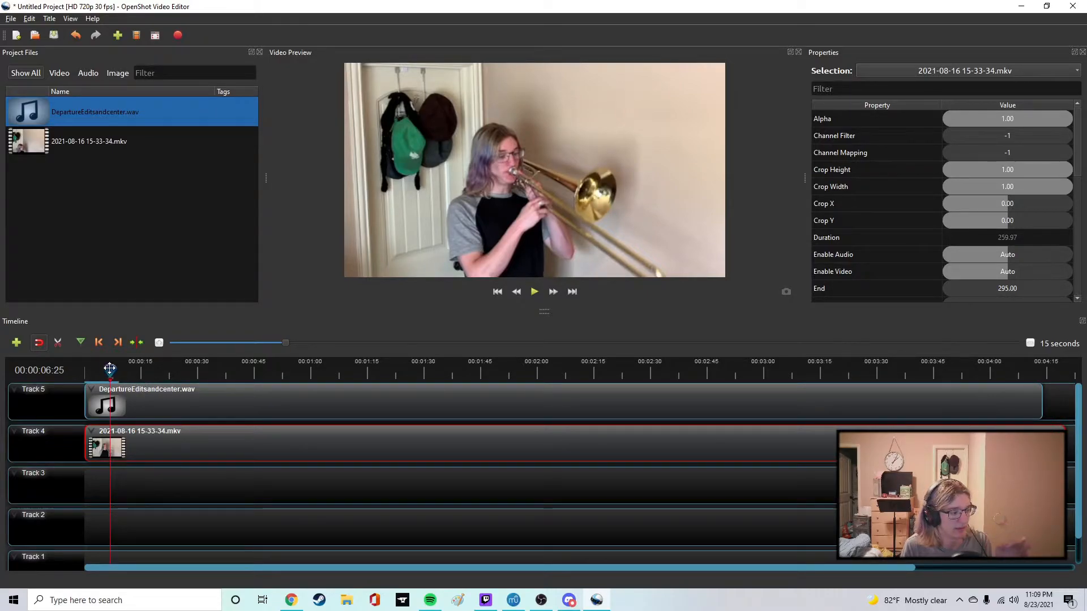
Slice the Track 4 video at 00:00:03:28 keeping the right side, and move the remaining clip to about 0.3 seconds.
{"action": "left_click_drag", "start_coordinate": [110, 368], "coordinate": [99, 368]}
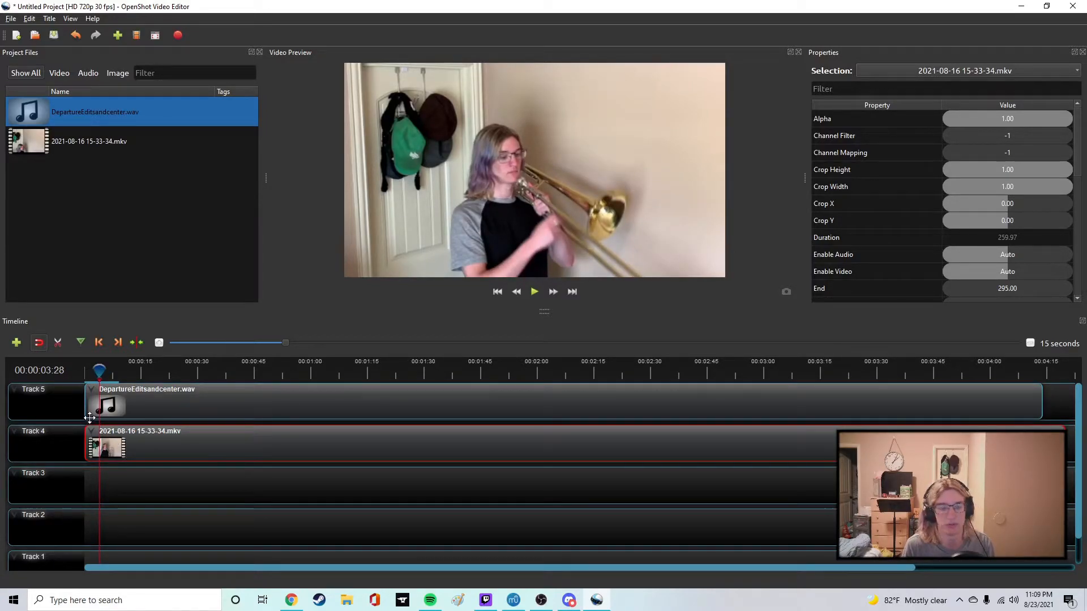
{"action": "scroll", "coordinate": [92, 419], "scroll_direction": "up", "scroll_amount": 4, "text": "ctrl"}
{"action": "scroll", "coordinate": [97, 564], "scroll_direction": "up", "scroll_amount": 3, "text": "ctrl"}
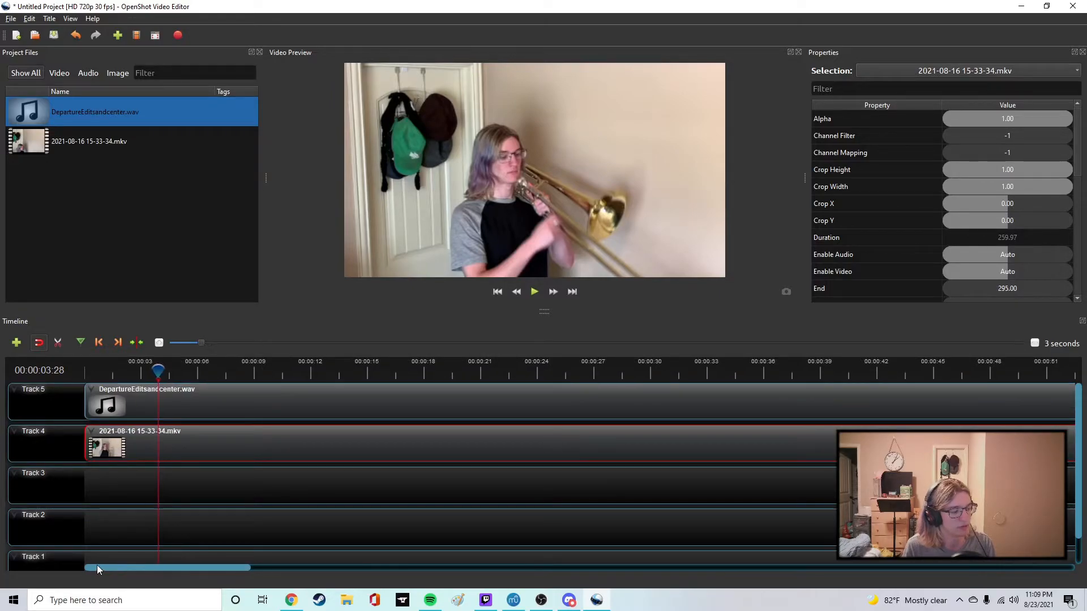
{"action": "left_click_drag", "start_coordinate": [112, 563], "coordinate": [90, 566]}
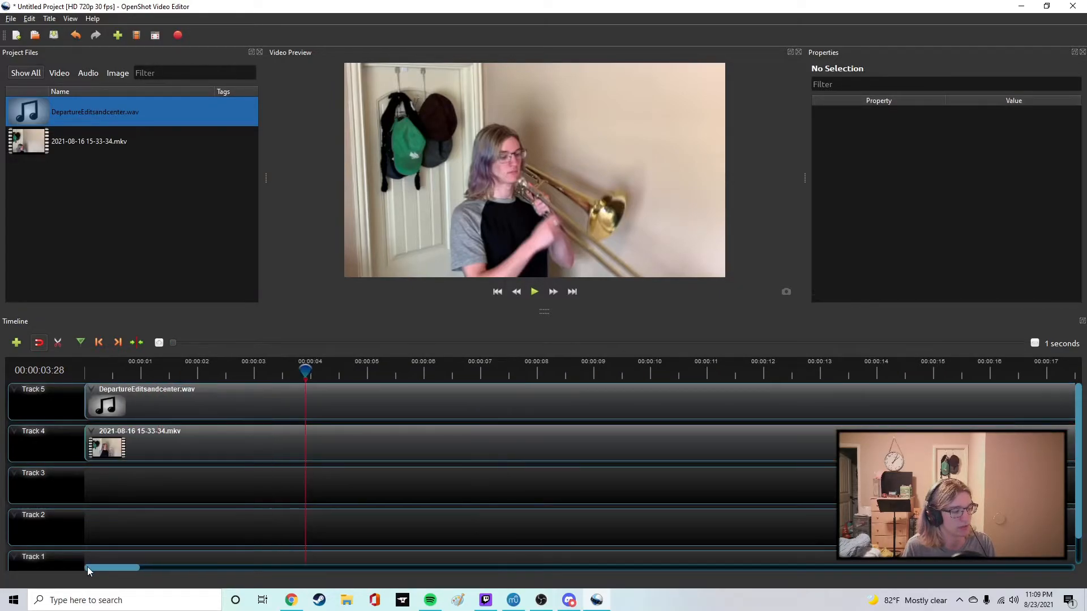
{"action": "left_click", "coordinate": [255, 445]}
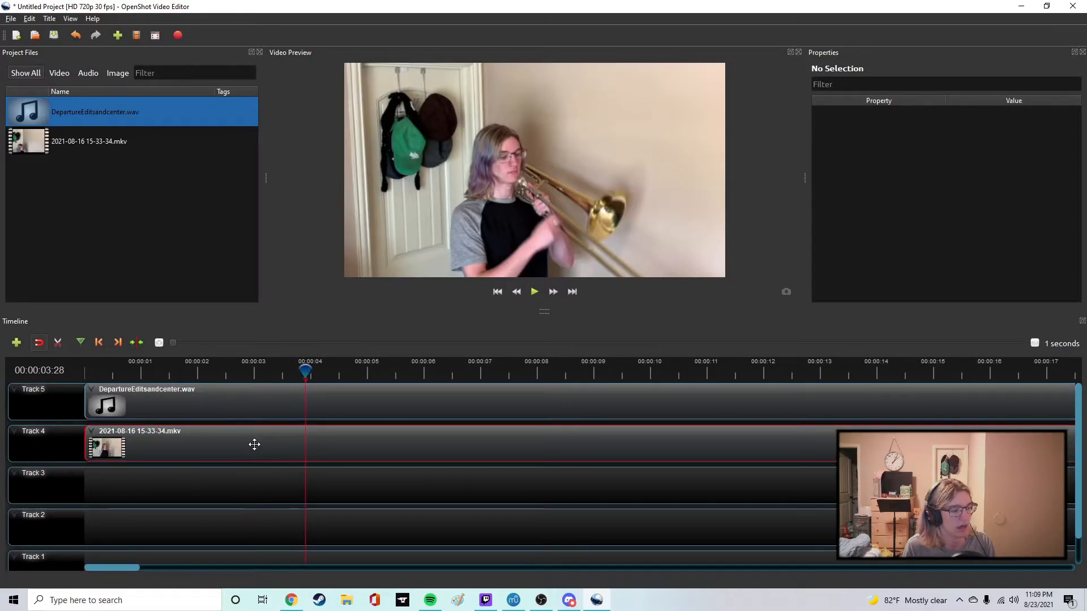
{"action": "right_click", "coordinate": [284, 434]}
{"action": "mouse_move", "coordinate": [363, 393]}
{"action": "left_click", "coordinate": [425, 418]}
{"action": "left_click_drag", "start_coordinate": [366, 446], "coordinate": [153, 445]}
Preview the timeline from the start and shift the Track 4 video to begin at about 0.9 seconds.
{"action": "left_click", "coordinate": [497, 291]}
{"action": "left_click", "coordinate": [535, 290]}
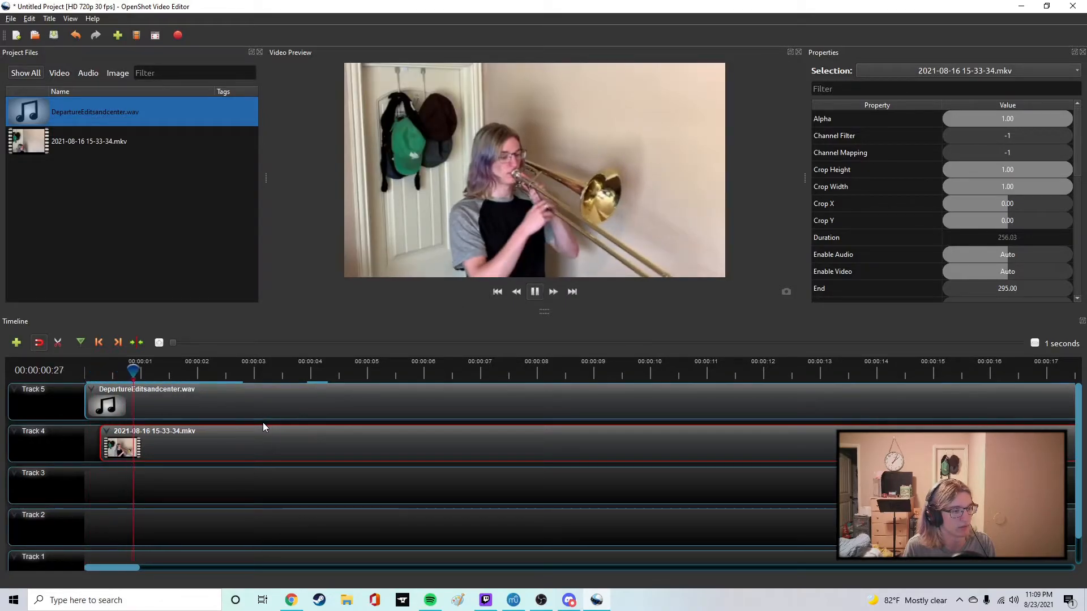
{"action": "left_click", "coordinate": [532, 295]}
{"action": "left_click_drag", "start_coordinate": [196, 441], "coordinate": [232, 425]}
Play the timeline from just before the Track 4 video begins to about 13 seconds to check its sync with the audio.
{"action": "left_click", "coordinate": [119, 371]}
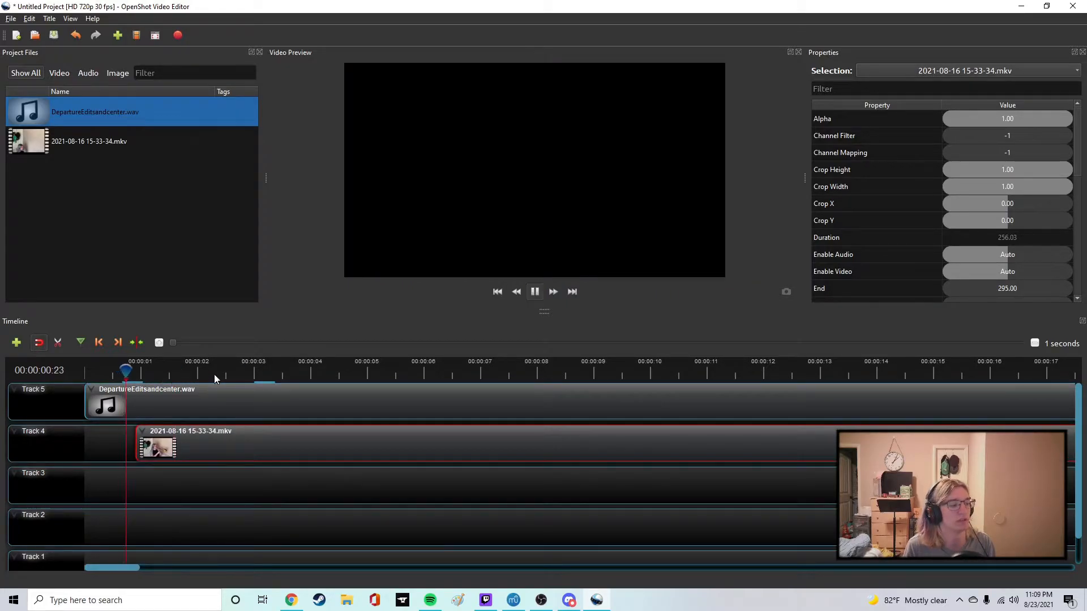
{"action": "key", "text": "space"}
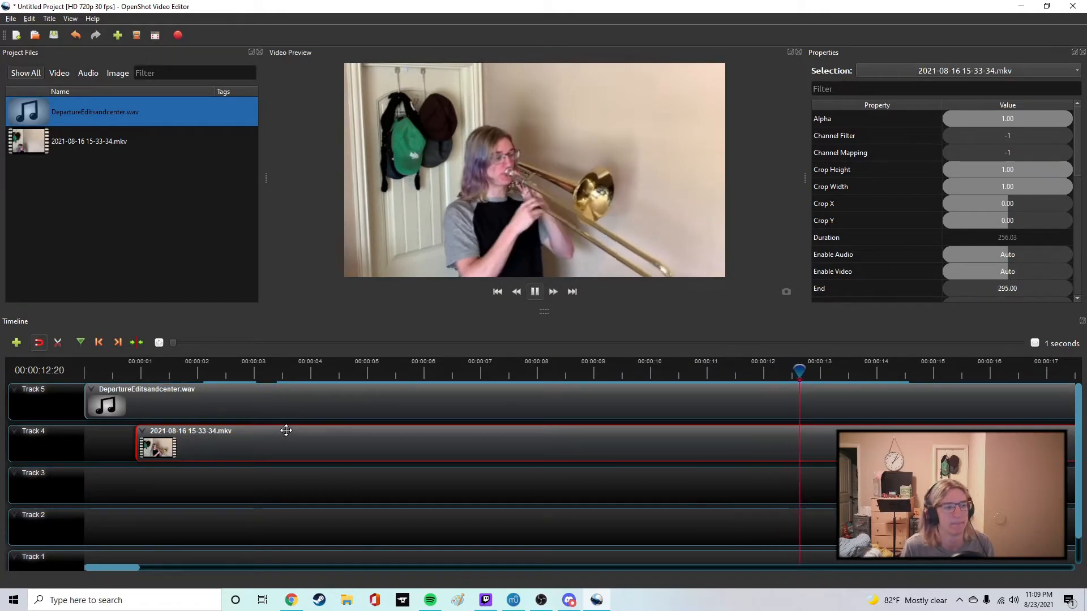
{"action": "key", "text": "space"}
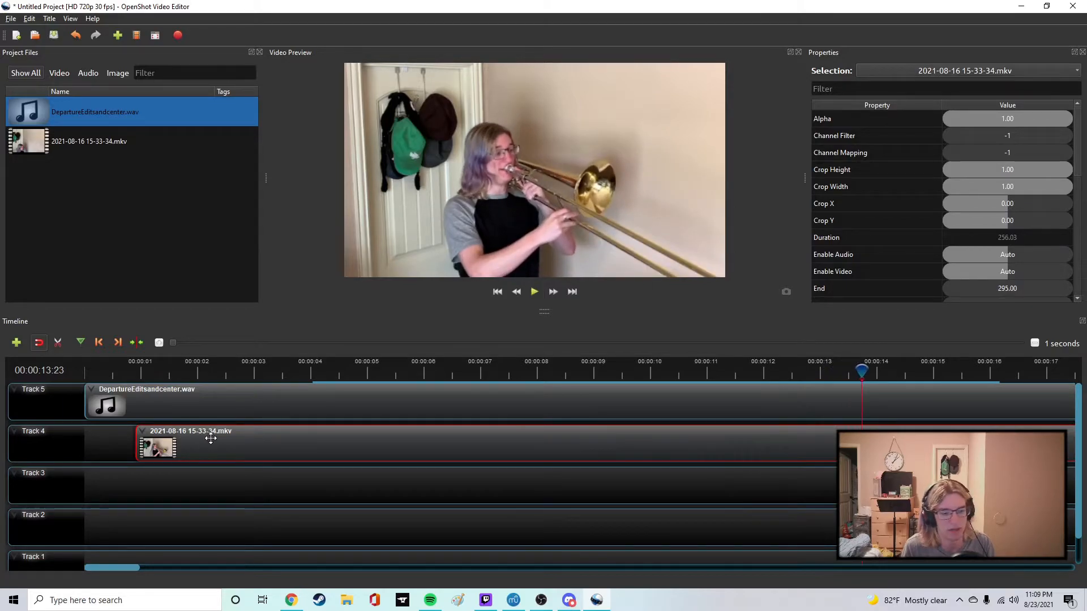
Shift the Track 4 video to begin at about 3.1 seconds and play the timeline to about 8.8 seconds to check the sync.
{"action": "left_click", "coordinate": [131, 372]}
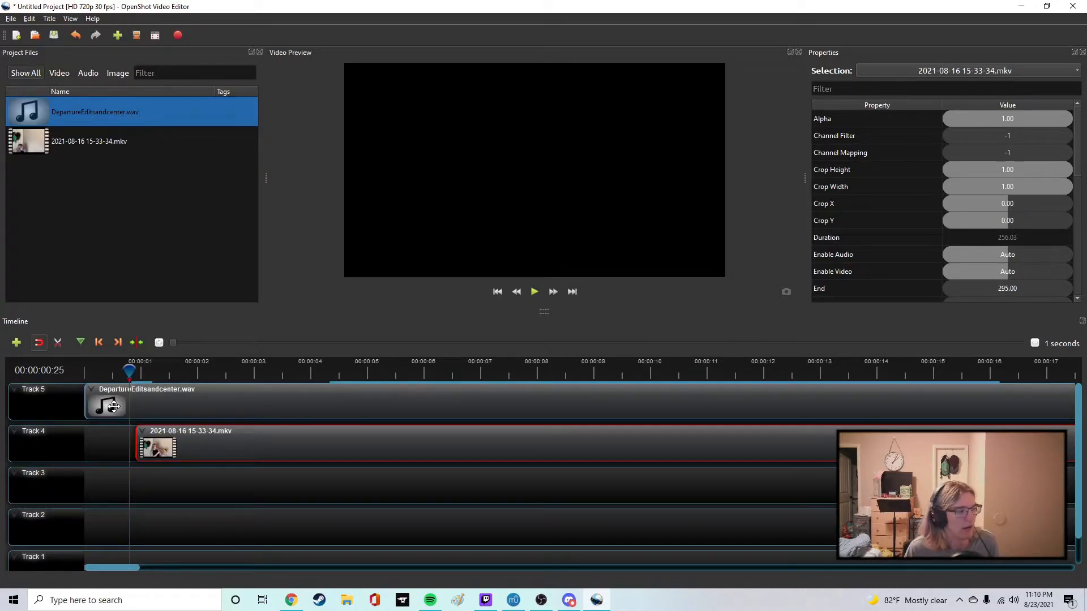
{"action": "left_click_drag", "start_coordinate": [179, 447], "coordinate": [306, 447]}
{"action": "left_click", "coordinate": [540, 293]}
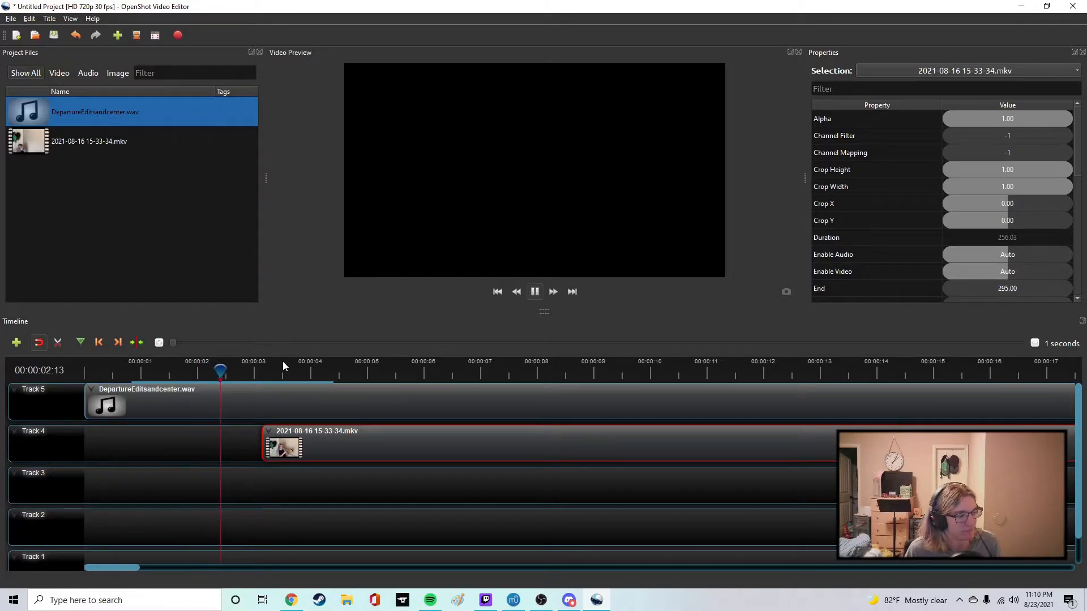
{"action": "left_click", "coordinate": [534, 292]}
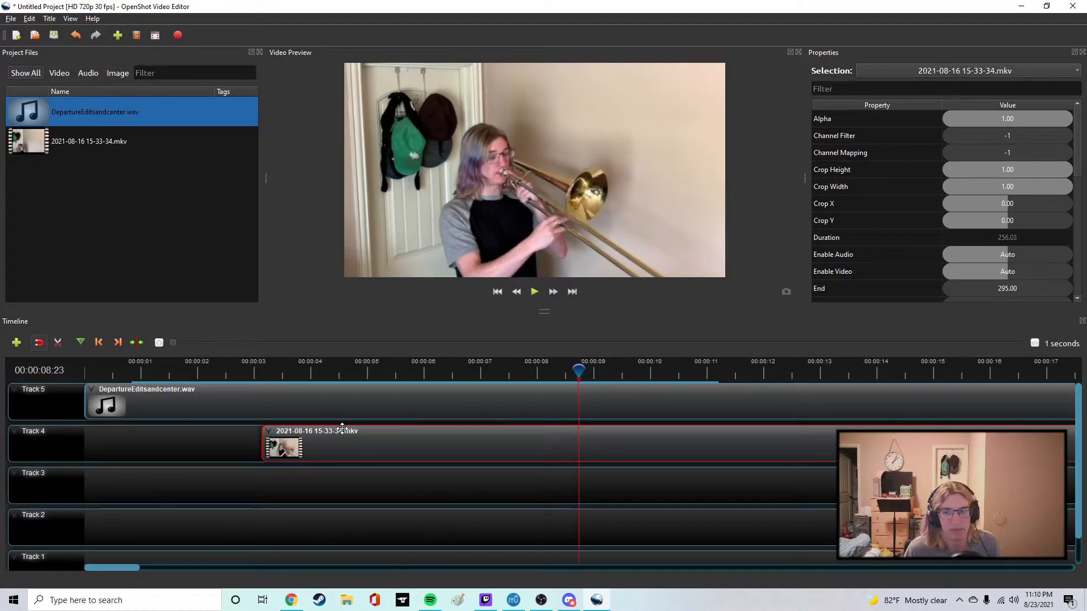
Move the Track 4 video to begin at about 8.9 seconds and briefly preview from just before its start.
{"action": "left_click_drag", "start_coordinate": [313, 448], "coordinate": [637, 445]}
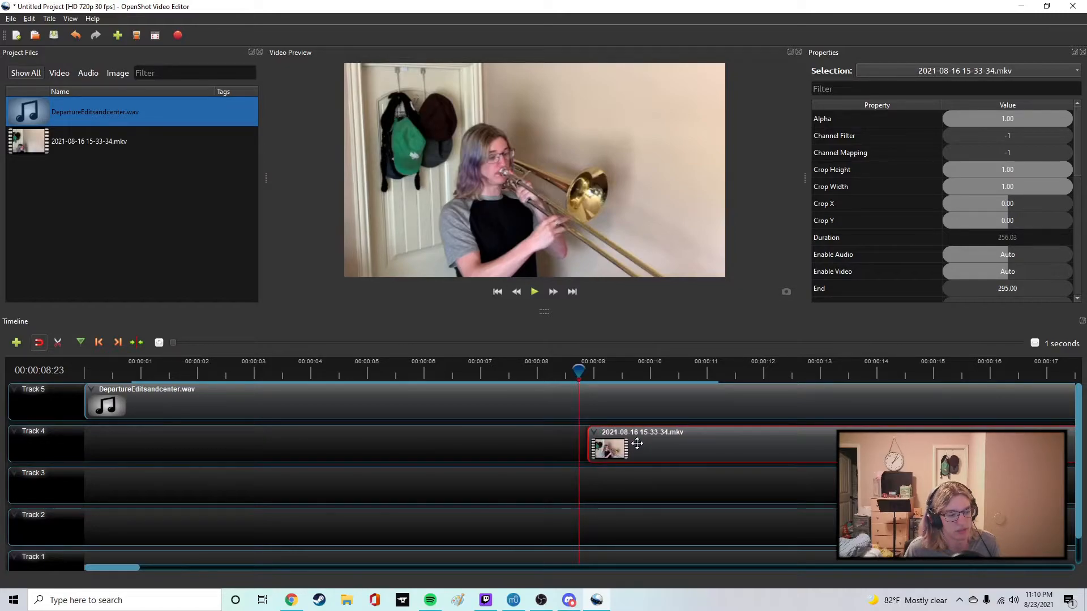
{"action": "left_click_drag", "start_coordinate": [579, 372], "coordinate": [562, 372]}
{"action": "left_click", "coordinate": [535, 292]}
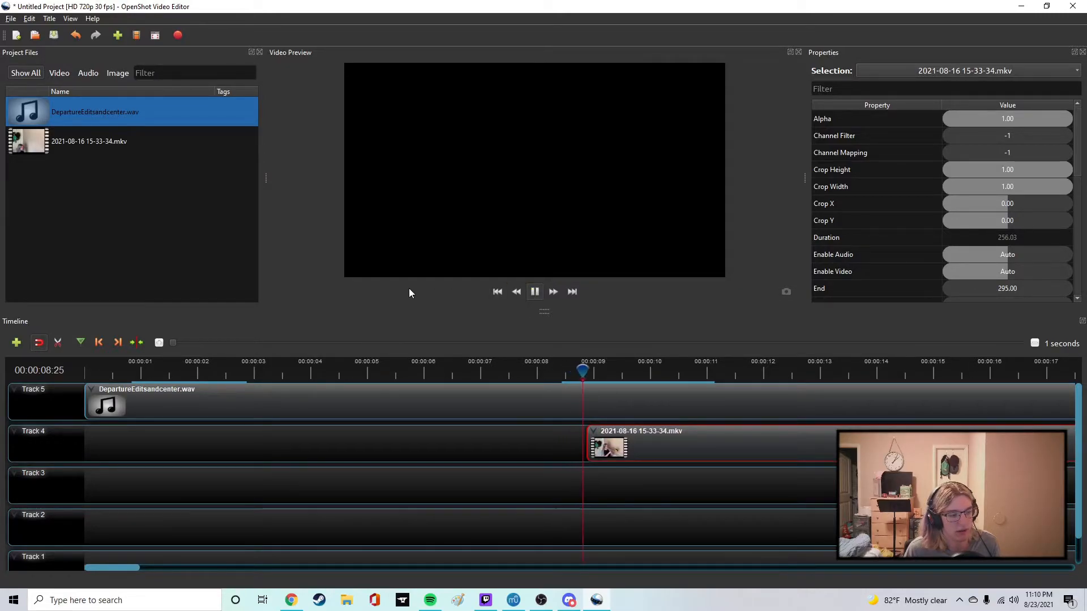
{"action": "left_click", "coordinate": [537, 291]}
Shift the Track 4 video back to begin at about 8.2 seconds and preview it from about 7.5 seconds.
{"action": "left_click_drag", "start_coordinate": [654, 436], "coordinate": [618, 435]}
{"action": "left_click", "coordinate": [510, 368]}
{"action": "left_click", "coordinate": [534, 292]}
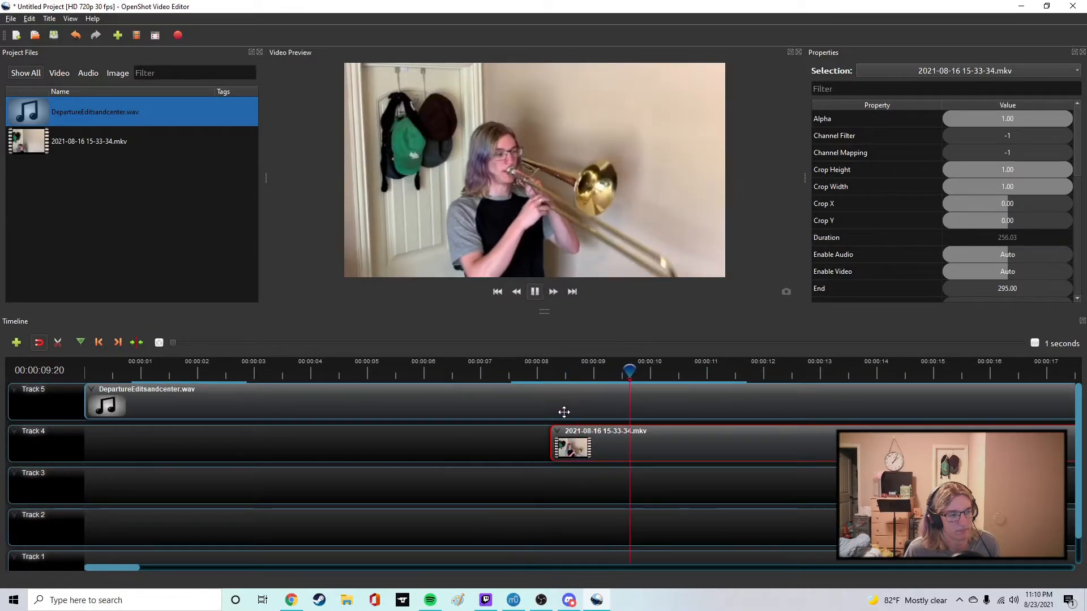
{"action": "left_click", "coordinate": [534, 291]}
Move the Track 4 video to begin at about 7.4 seconds and play to about 19 seconds to check its sync with the audio.
{"action": "left_click_drag", "start_coordinate": [592, 450], "coordinate": [545, 446]}
{"action": "left_click", "coordinate": [499, 369]}
{"action": "left_click", "coordinate": [534, 293]}
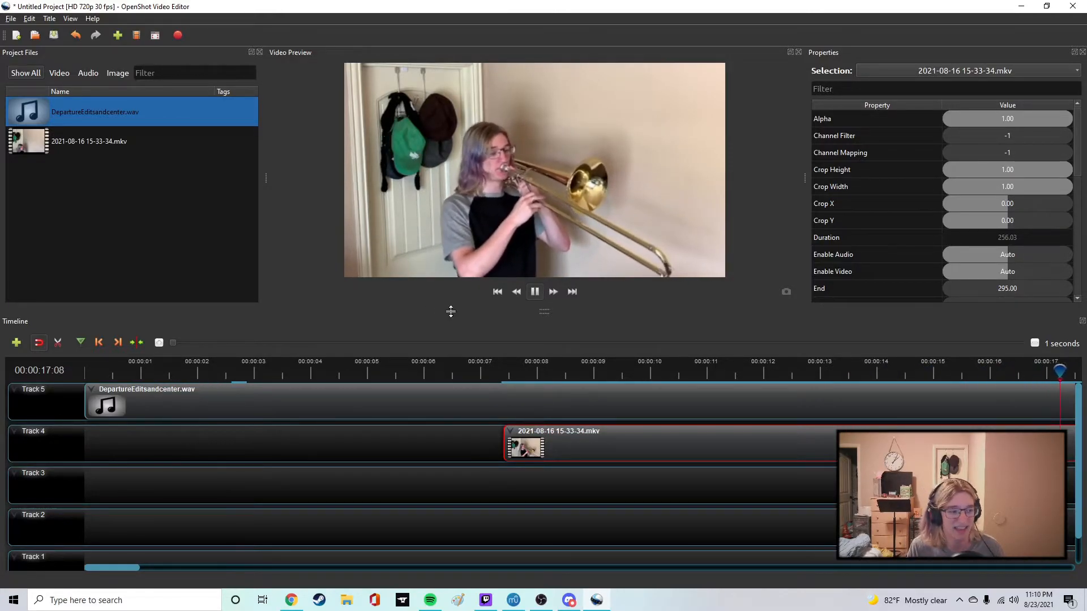
{"action": "left_click", "coordinate": [534, 292]}
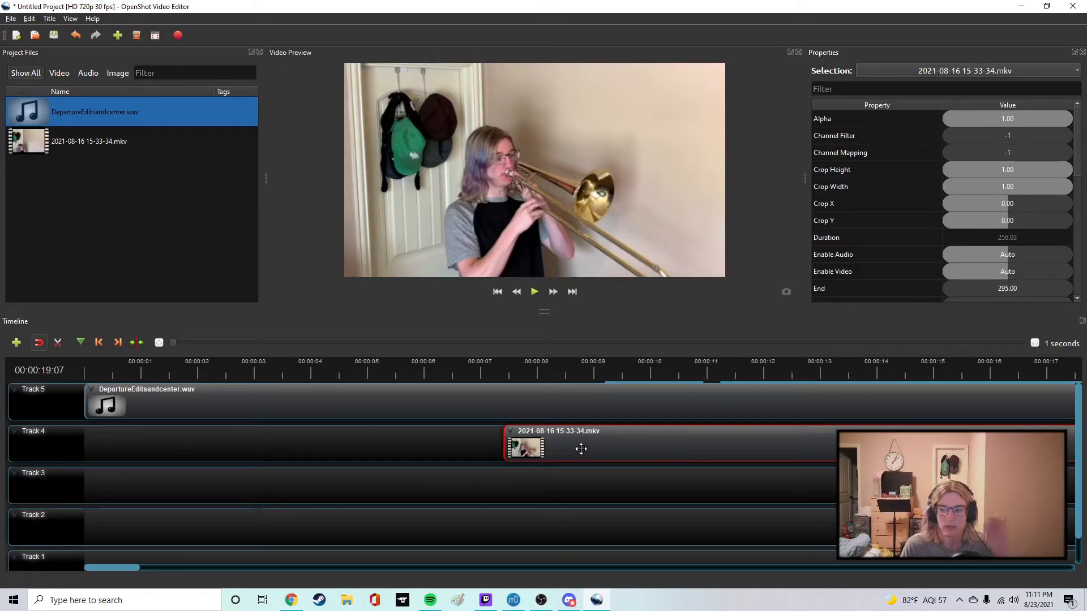
Shift the Track 4 video earlier so its end comes close to the end of the Track 5 audio.
{"action": "left_click_drag", "start_coordinate": [124, 567], "coordinate": [866, 549]}
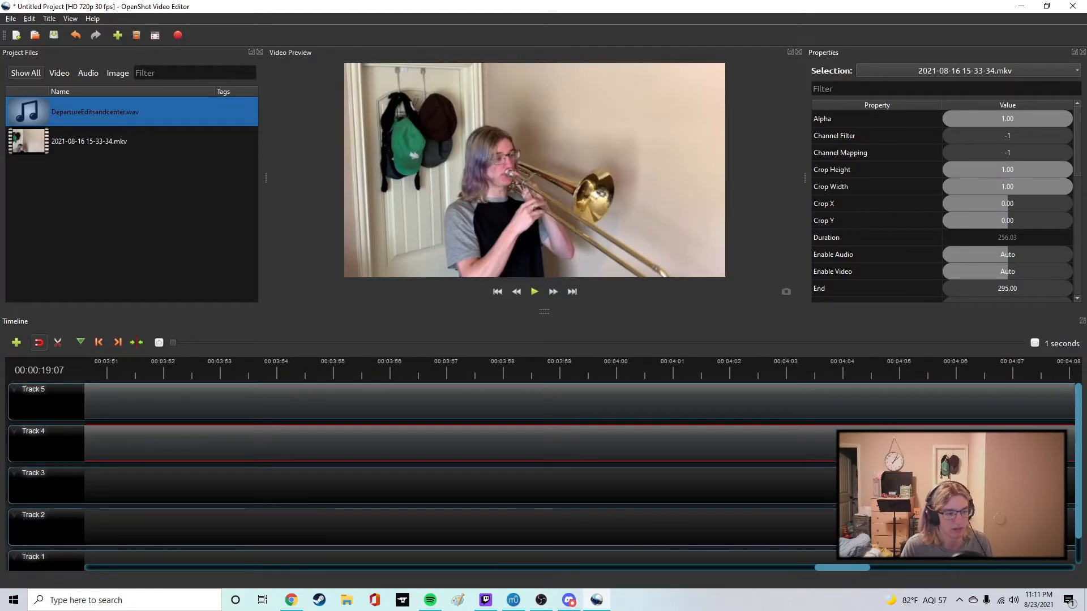
{"action": "scroll", "coordinate": [681, 470], "scroll_direction": "down", "scroll_amount": 2, "text": "ctrl"}
{"action": "left_click_drag", "start_coordinate": [906, 437], "coordinate": [823, 438]}
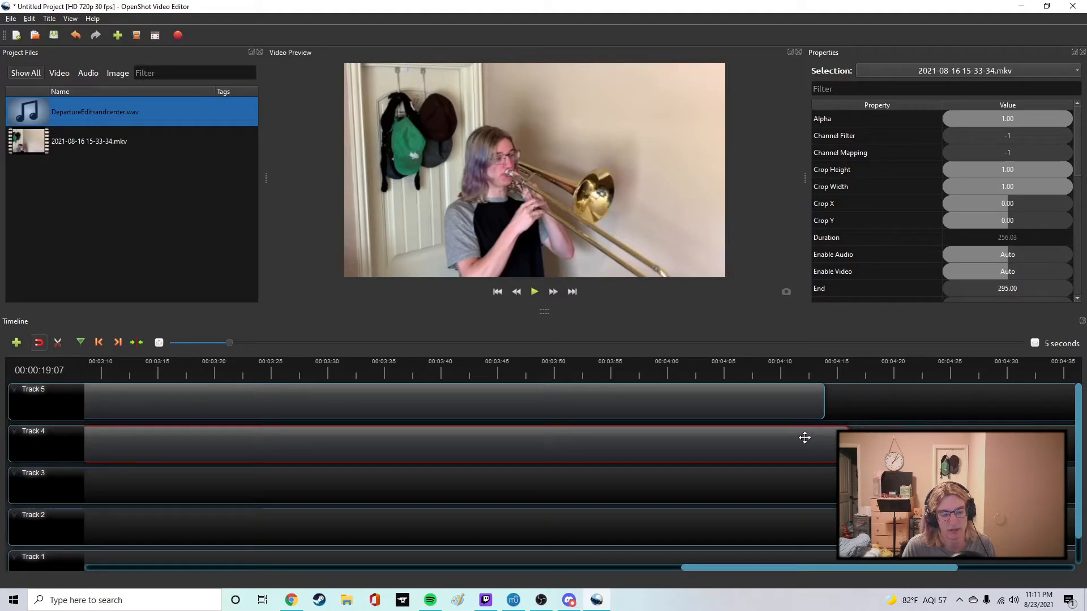
{"action": "left_click_drag", "start_coordinate": [872, 440], "coordinate": [806, 450]}
Slice the Track 4 video at 00:04:11:16 keeping the left side, and shift the remaining clip to end with the Track 5 audio.
{"action": "left_click", "coordinate": [799, 368]}
{"action": "right_click", "coordinate": [786, 450]}
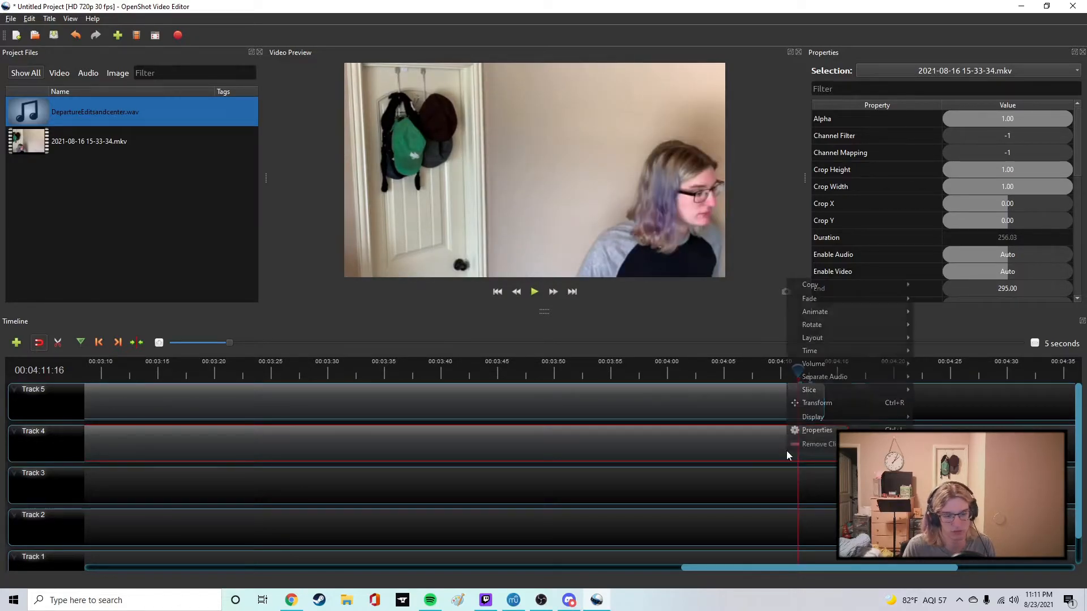
{"action": "mouse_move", "coordinate": [907, 392]}
{"action": "left_click", "coordinate": [949, 402]}
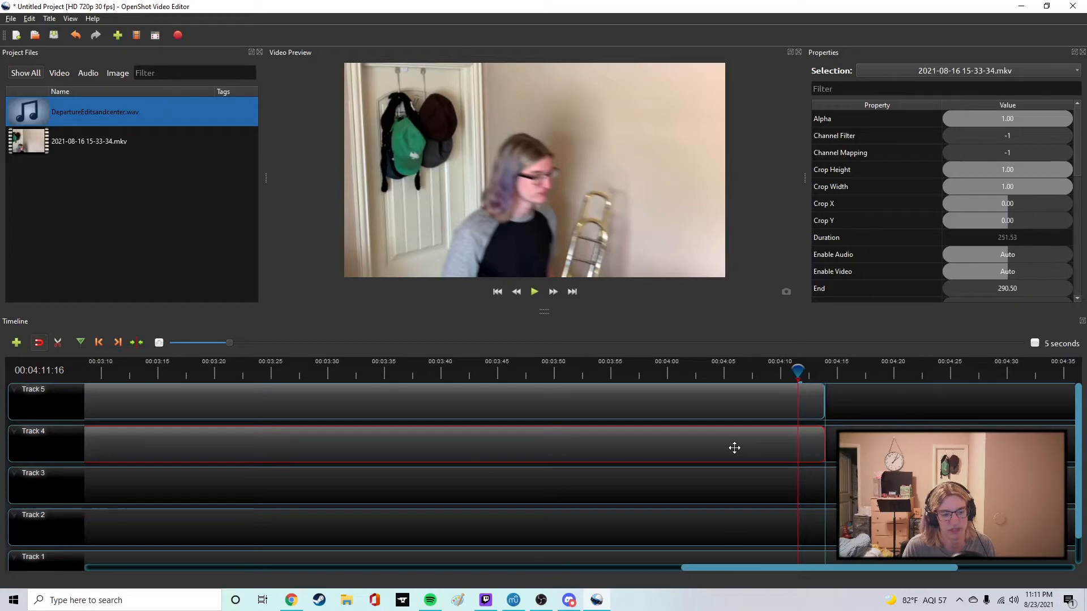
{"action": "left_click_drag", "start_coordinate": [734, 448], "coordinate": [770, 447]}
Undo the Track 4 video's last shift, its slice and the earlier move.
{"action": "key", "text": "ctrl+z"}
{"action": "key", "text": "ctrl+z"}
{"action": "key", "text": "ctrl+z"}
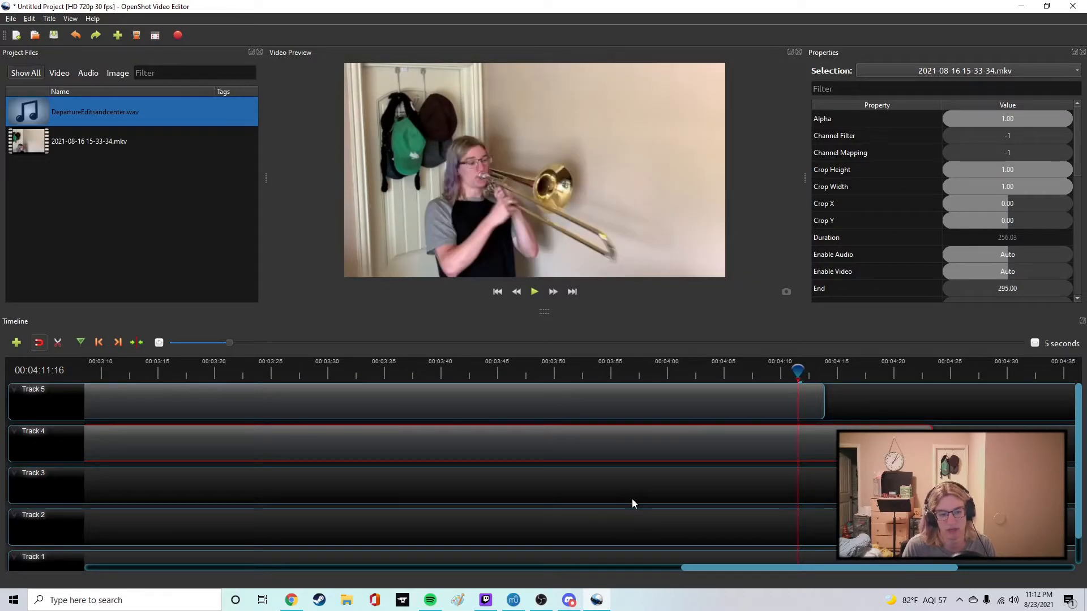
Nudge the Track 4 video slightly later from its start position, then undo the nudge.
{"action": "left_click_drag", "start_coordinate": [714, 567], "coordinate": [108, 570]}
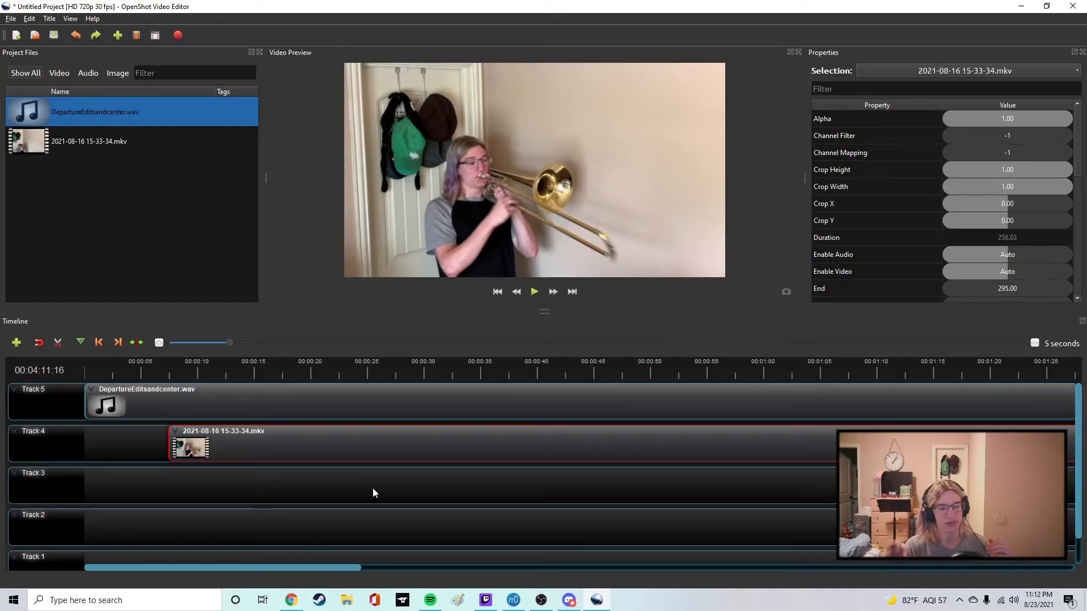
{"action": "mouse_move", "coordinate": [193, 437]}
{"action": "left_mouse_down"}
{"action": "mouse_move", "coordinate": [217, 437]}
{"action": "mouse_move", "coordinate": [200, 437]}
{"action": "left_mouse_up"}
{"action": "key", "text": "ctrl+z"}
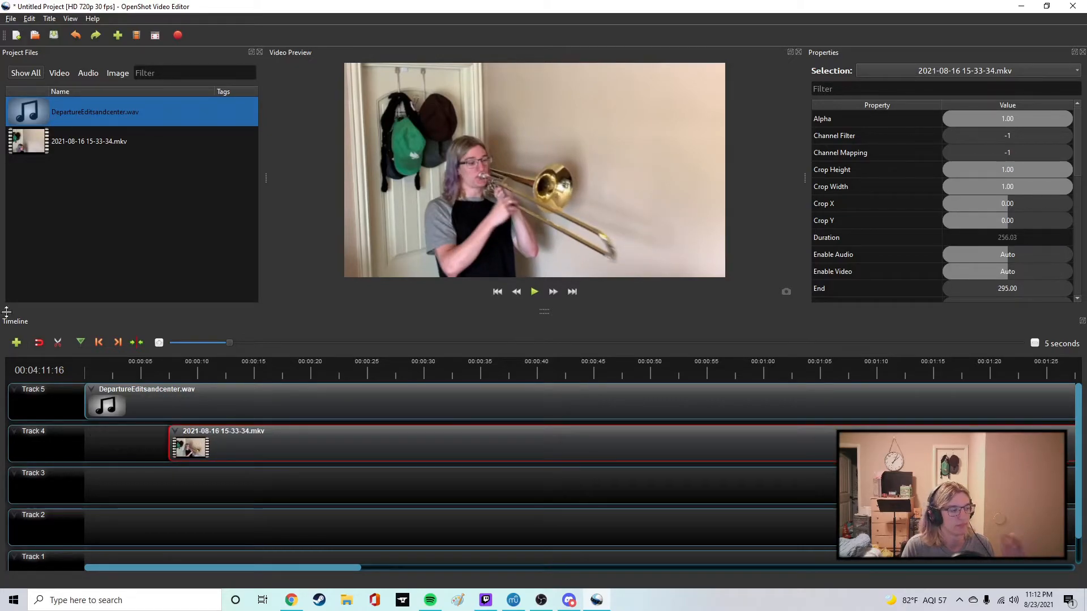
Try the Razor tool on the Track 4 video at about 18 and 28 seconds, undo both cuts and turn the tool off.
{"action": "left_click", "coordinate": [59, 341]}
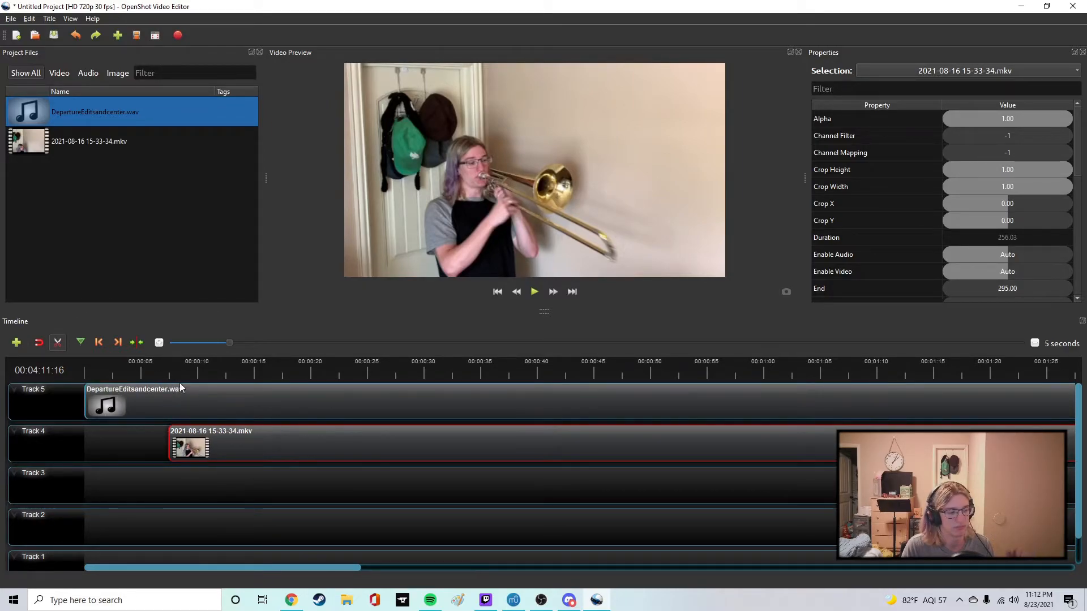
{"action": "left_click", "coordinate": [287, 435]}
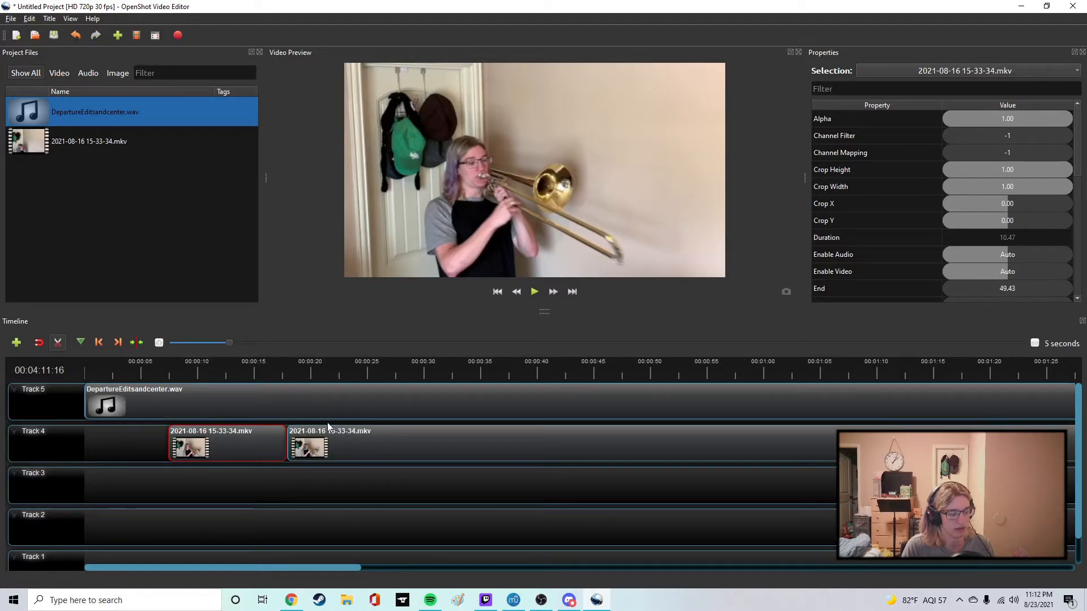
{"action": "left_click", "coordinate": [403, 436]}
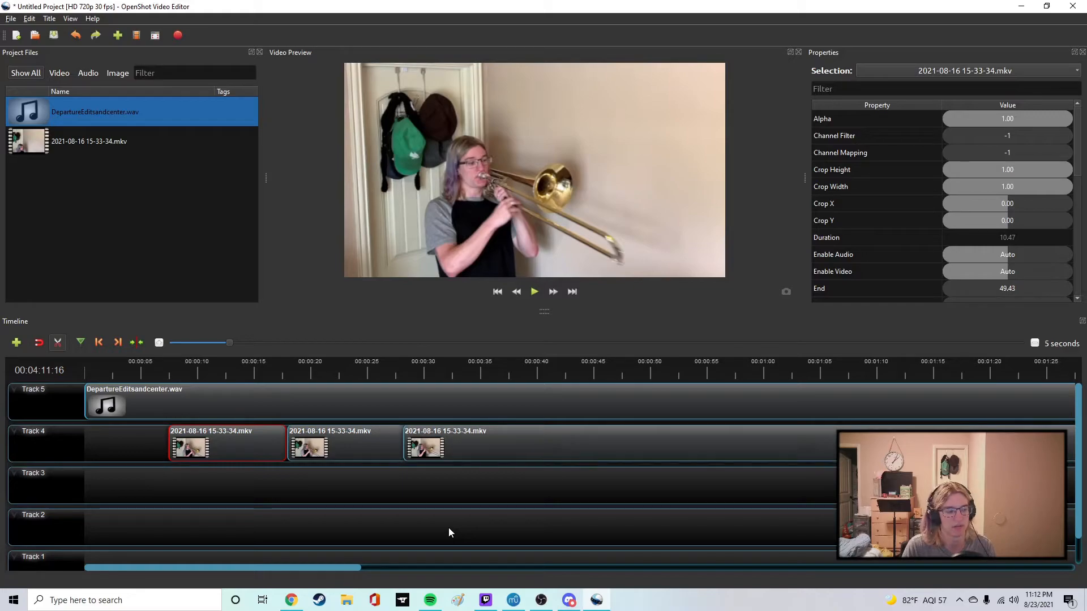
{"action": "key", "text": "ctrl+z"}
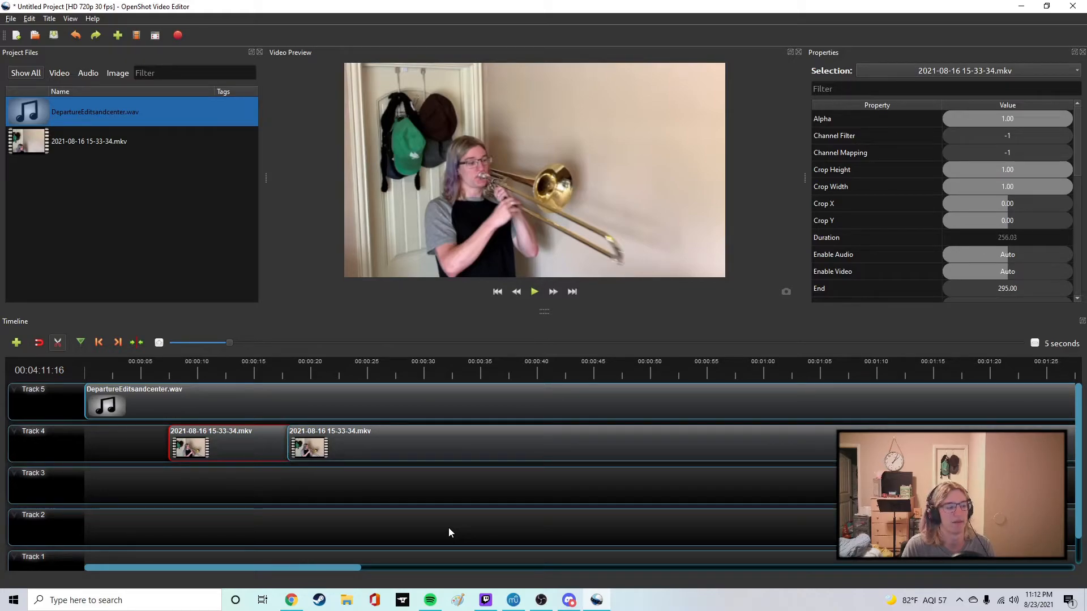
{"action": "key", "text": "ctrl+z"}
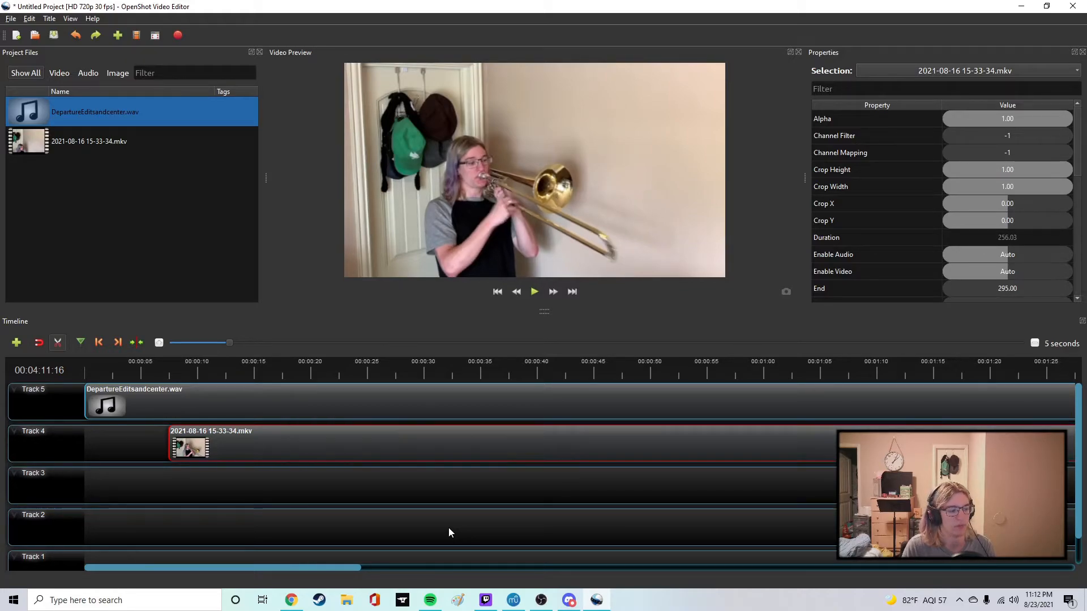
{"action": "left_click", "coordinate": [284, 374]}
{"action": "left_click", "coordinate": [57, 342]}
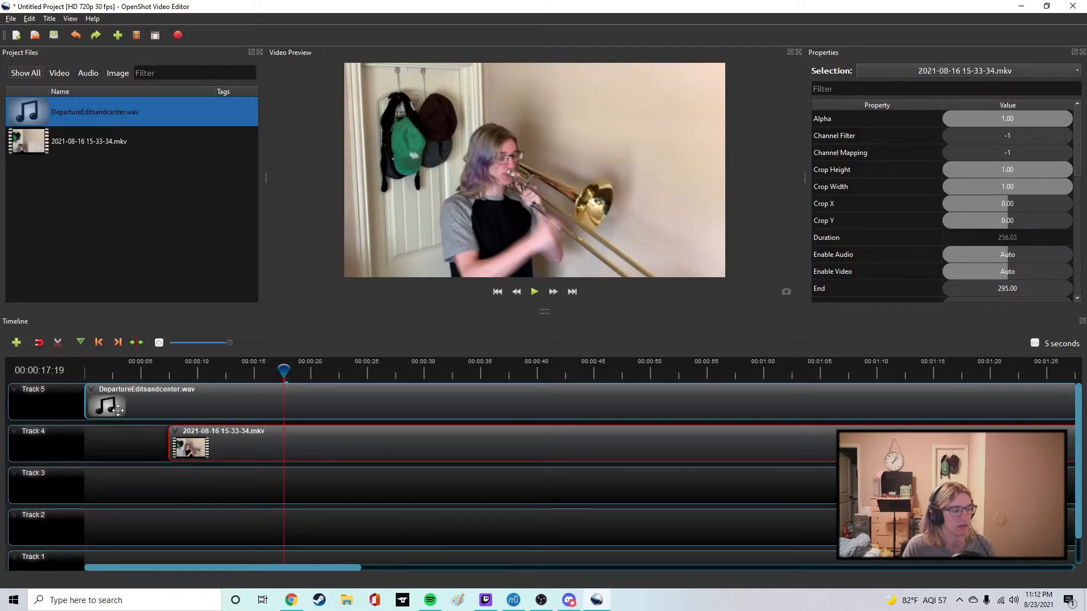
Examine the Slice options for the Track 4 video at 00:00:17:19 without applying one.
{"action": "right_click", "coordinate": [266, 449]}
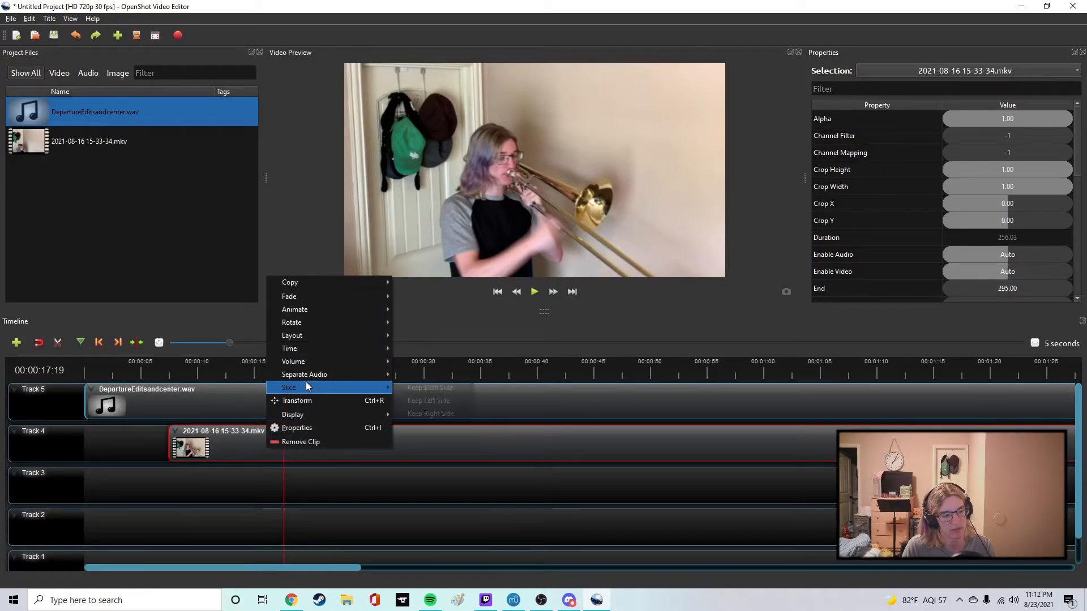
{"action": "mouse_move", "coordinate": [310, 387]}
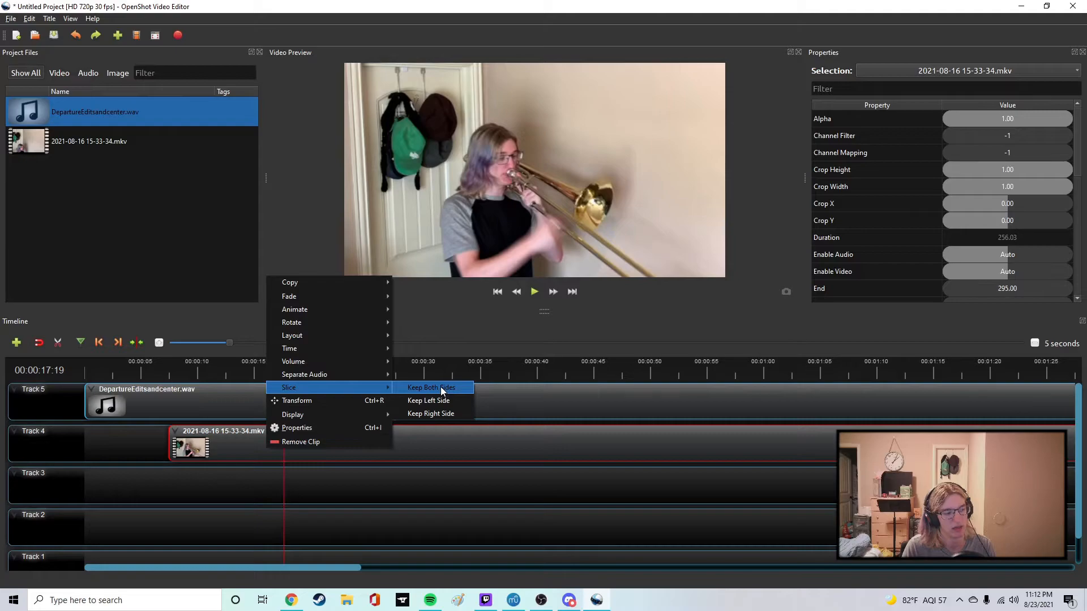
{"action": "left_click", "coordinate": [426, 327]}
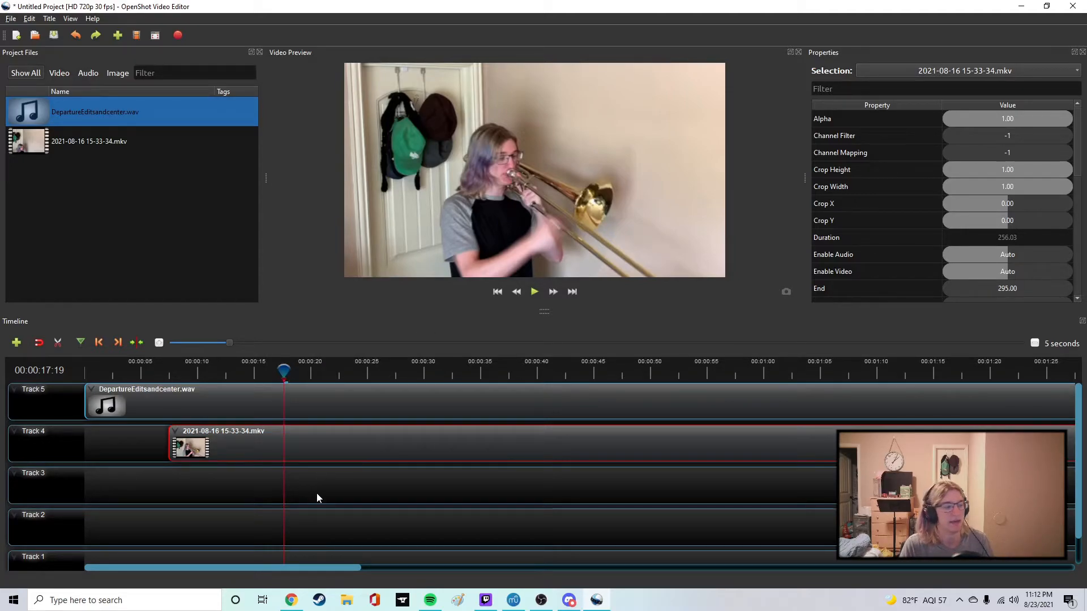
Place the playhead at 00:00:06:12 and lock Track 4.
{"action": "left_click", "coordinate": [142, 371]}
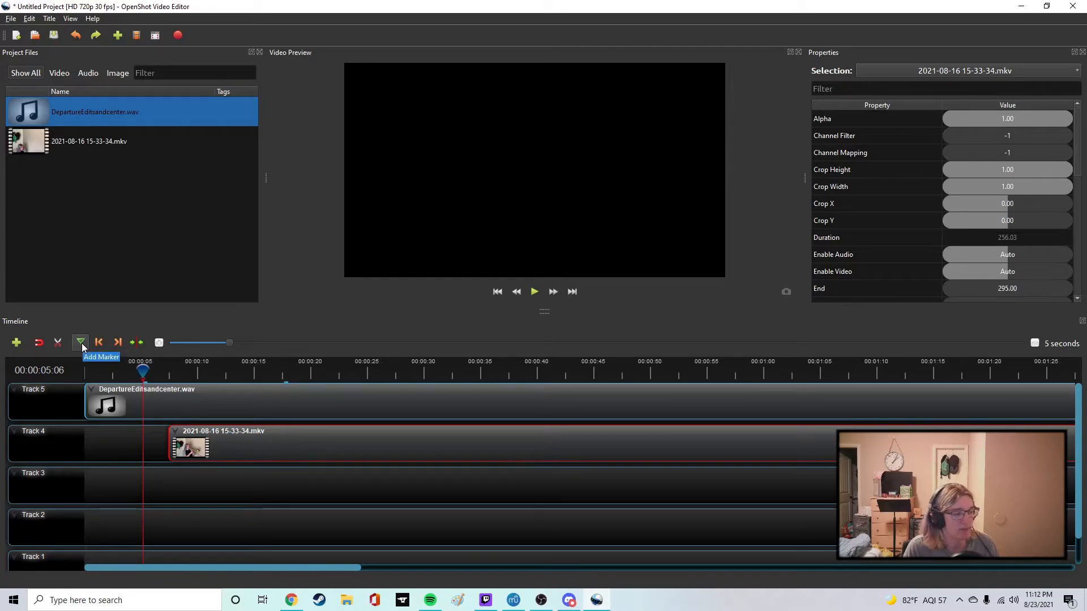
{"action": "left_click_drag", "start_coordinate": [152, 373], "coordinate": [157, 372]}
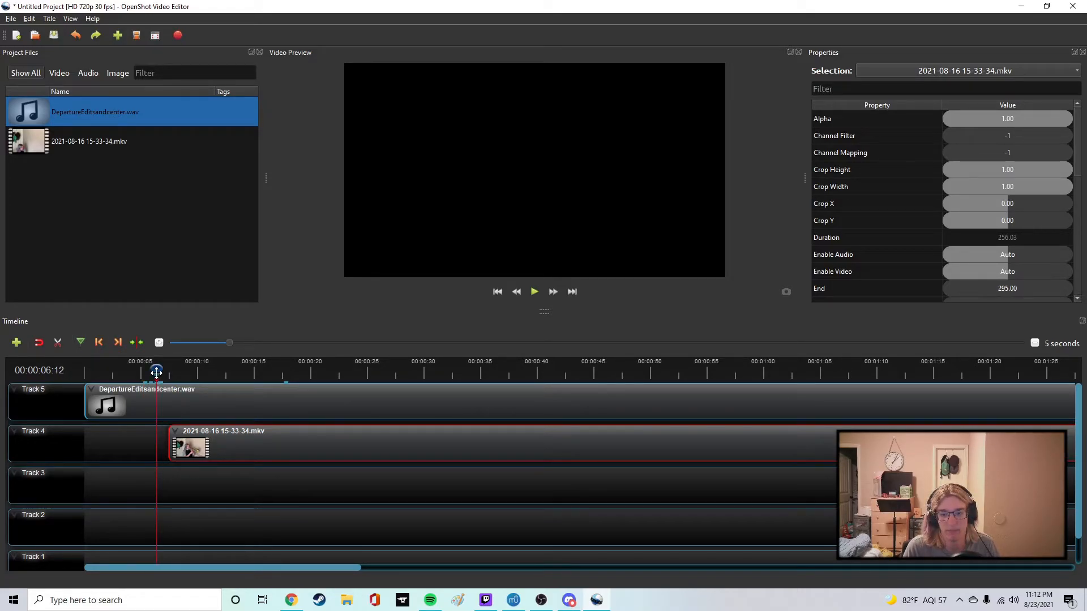
{"action": "right_click", "coordinate": [67, 455]}
{"action": "left_click", "coordinate": [97, 500]}
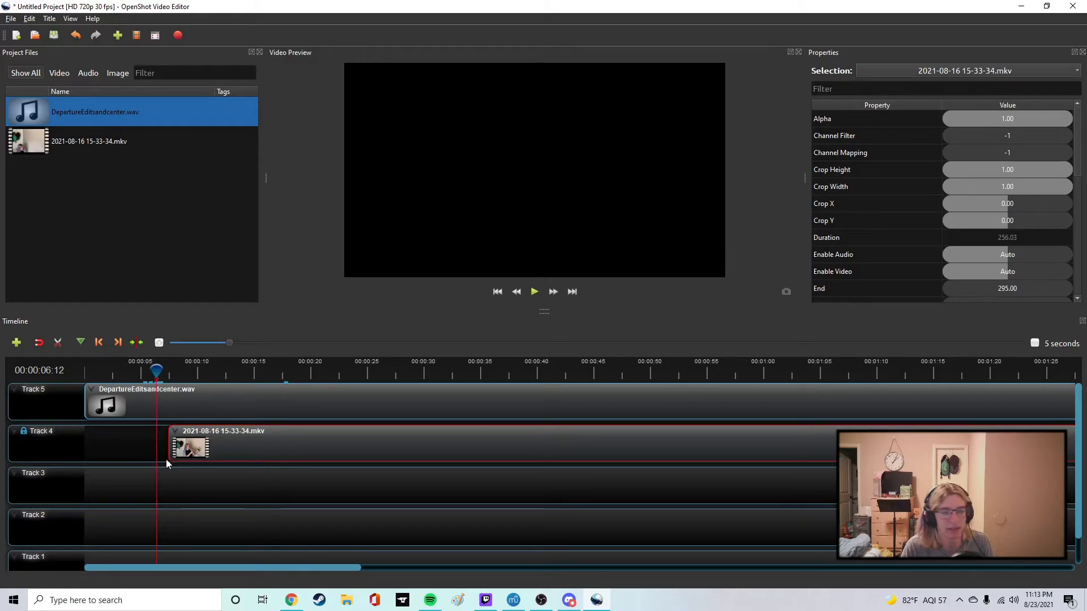
{"action": "right_click", "coordinate": [49, 419]}
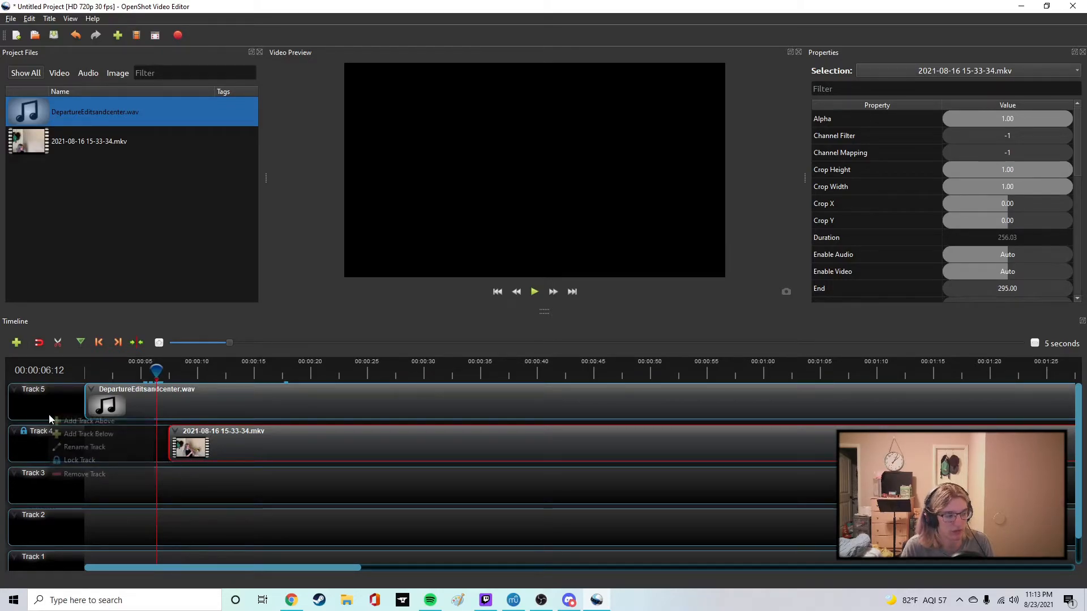
{"action": "left_click", "coordinate": [97, 461]}
Try shifting the Track 5 audio clip with Track 4 locked, and zoom the timeline out to the 10-second scale.
{"action": "left_click", "coordinate": [126, 410]}
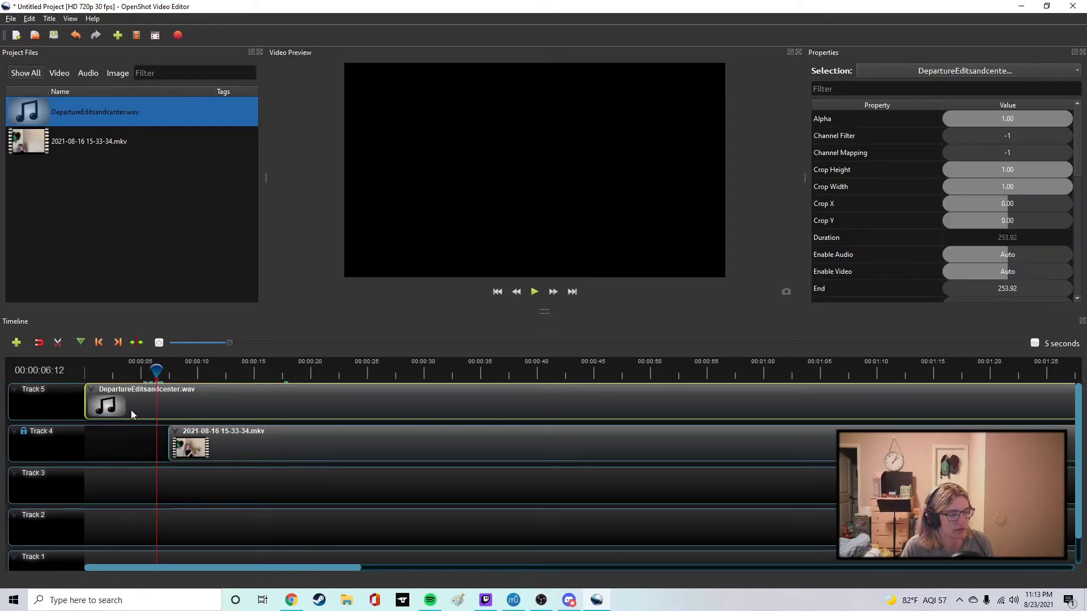
{"action": "left_click_drag", "start_coordinate": [158, 408], "coordinate": [235, 400]}
{"action": "left_click", "coordinate": [147, 434]}
{"action": "scroll", "coordinate": [296, 512], "scroll_direction": "down", "scroll_amount": 1}
{"action": "scroll", "coordinate": [294, 513], "scroll_direction": "up", "scroll_amount": 1}
{"action": "scroll", "coordinate": [154, 505], "scroll_direction": "down", "scroll_amount": 1}
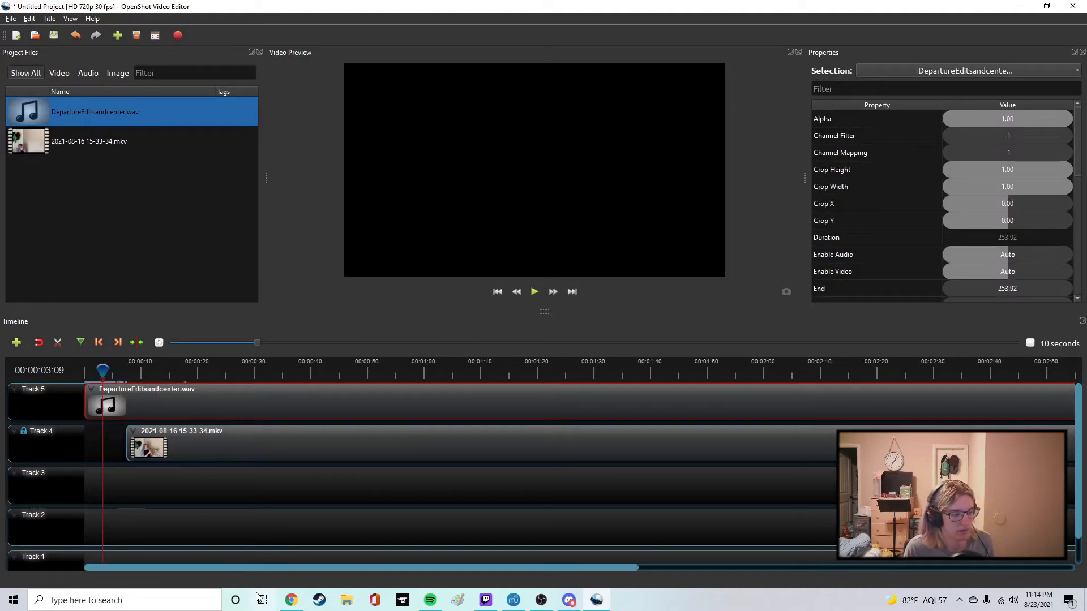
Play the timeline from the start and skip ahead to just before the Track 4 video begins.
{"action": "left_click_drag", "start_coordinate": [104, 372], "coordinate": [66, 375]}
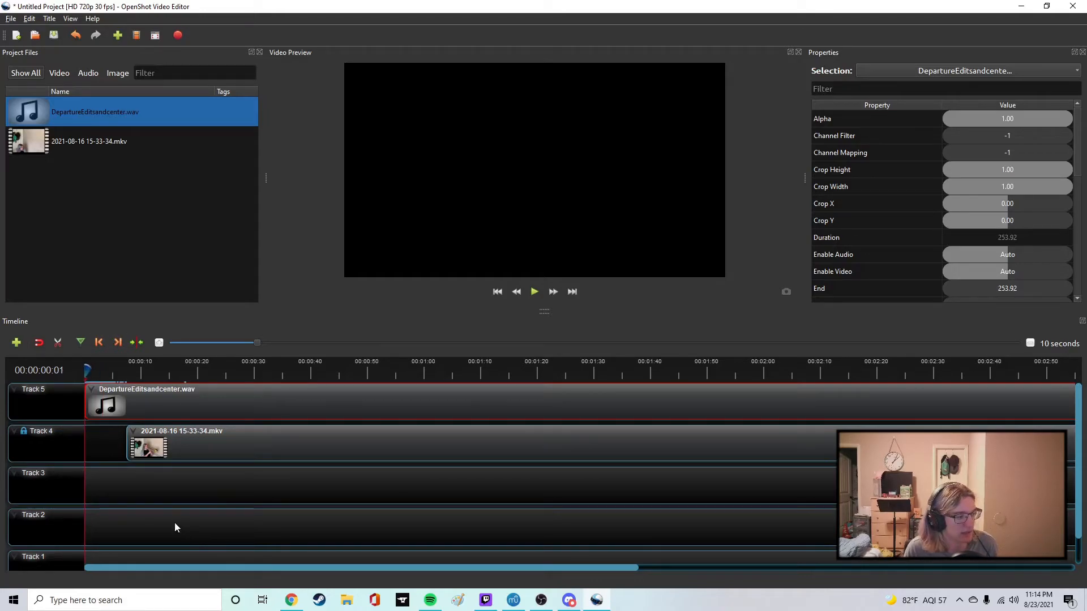
{"action": "left_click", "coordinate": [532, 292]}
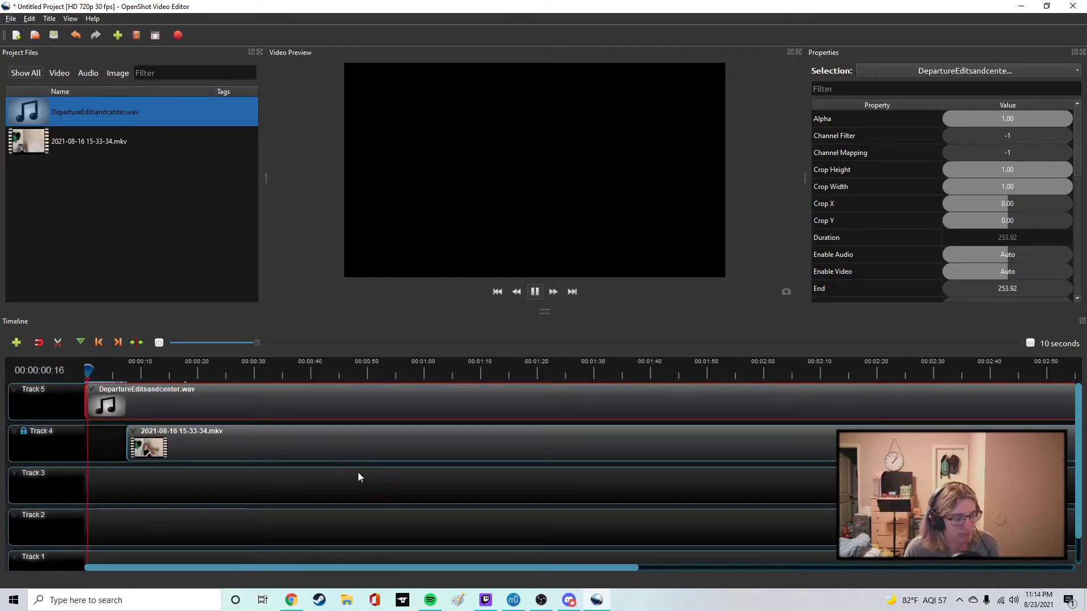
{"action": "left_click", "coordinate": [121, 373]}
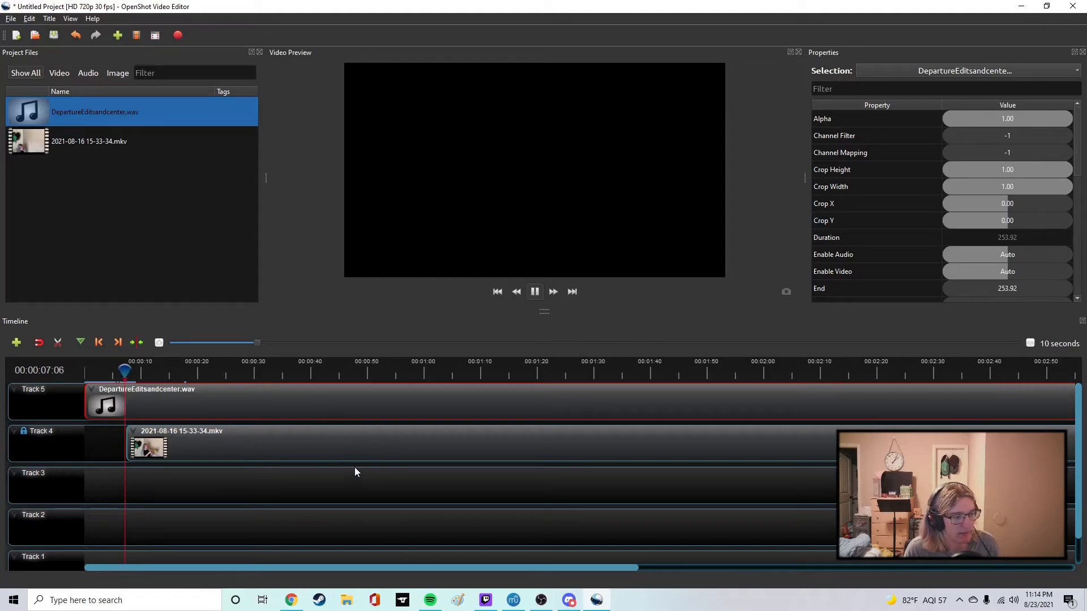
Apply a volume setting to the entire Track 5 audio clip during playback.
{"action": "right_click", "coordinate": [178, 393]}
{"action": "mouse_move", "coordinate": [225, 478]}
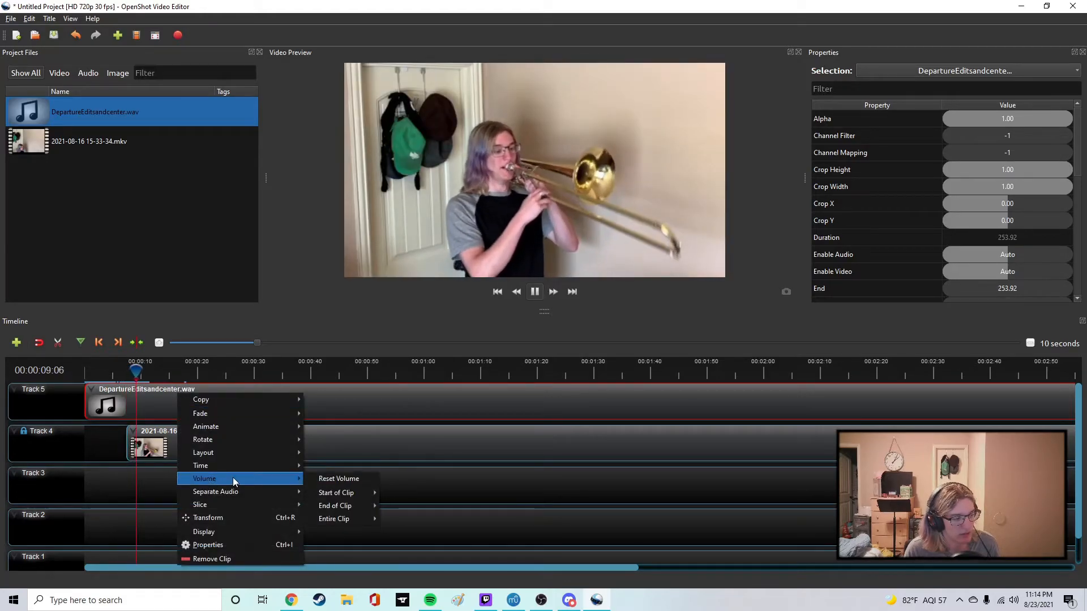
{"action": "mouse_move", "coordinate": [340, 517]}
{"action": "left_click", "coordinate": [412, 602]}
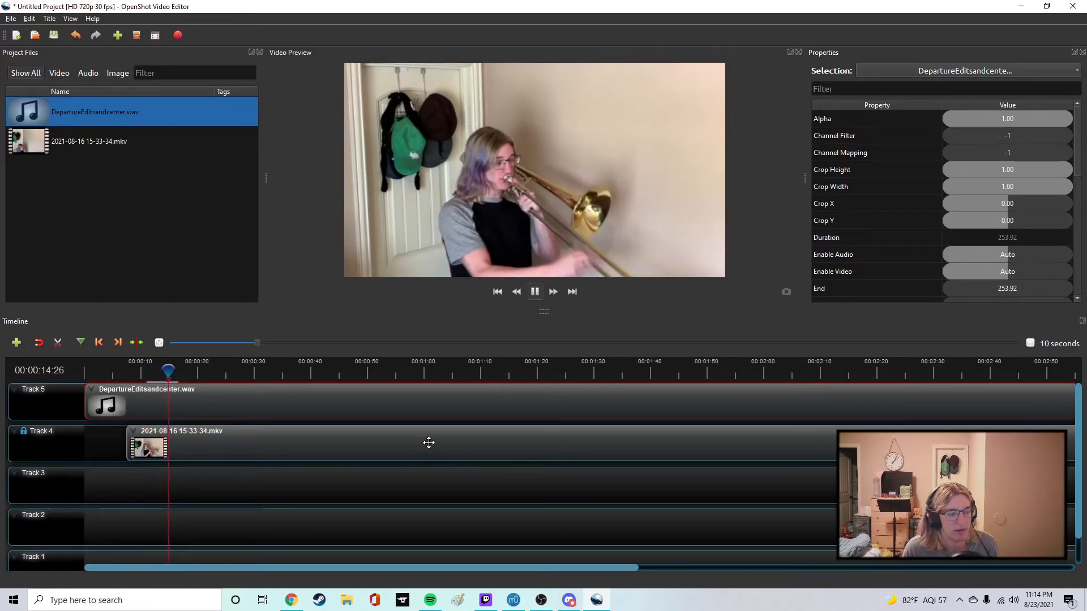
Pause playback, place the playhead at 00:00:16:28, and select the video clip on Track 4.
{"action": "left_click", "coordinate": [534, 292]}
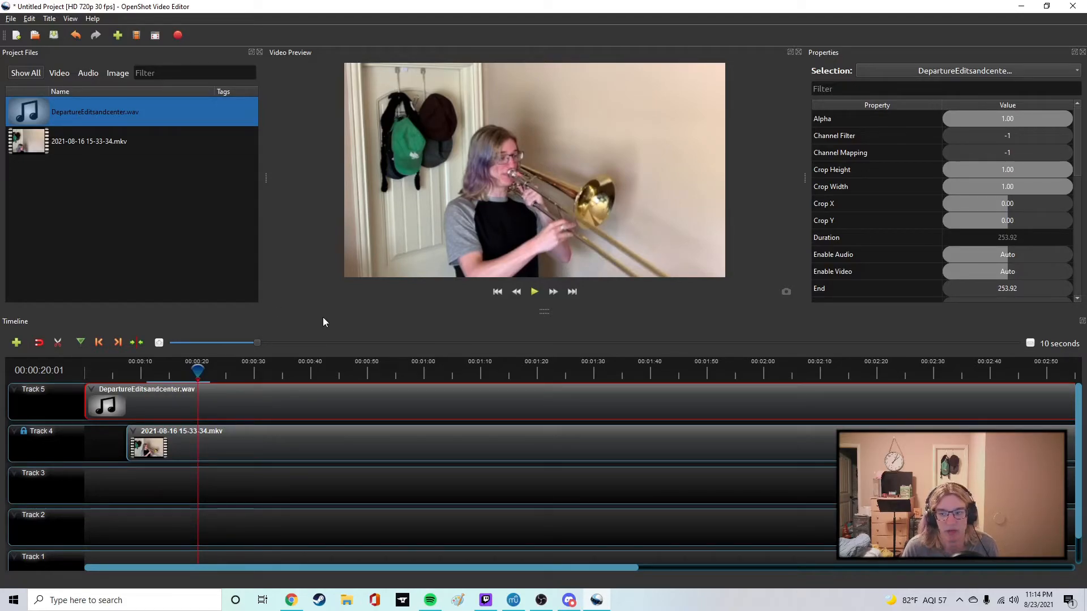
{"action": "mouse_move", "coordinate": [198, 371]}
{"action": "left_mouse_down"}
{"action": "mouse_move", "coordinate": [126, 370]}
{"action": "mouse_move", "coordinate": [180, 370]}
{"action": "left_mouse_up"}
{"action": "left_click", "coordinate": [143, 456]}
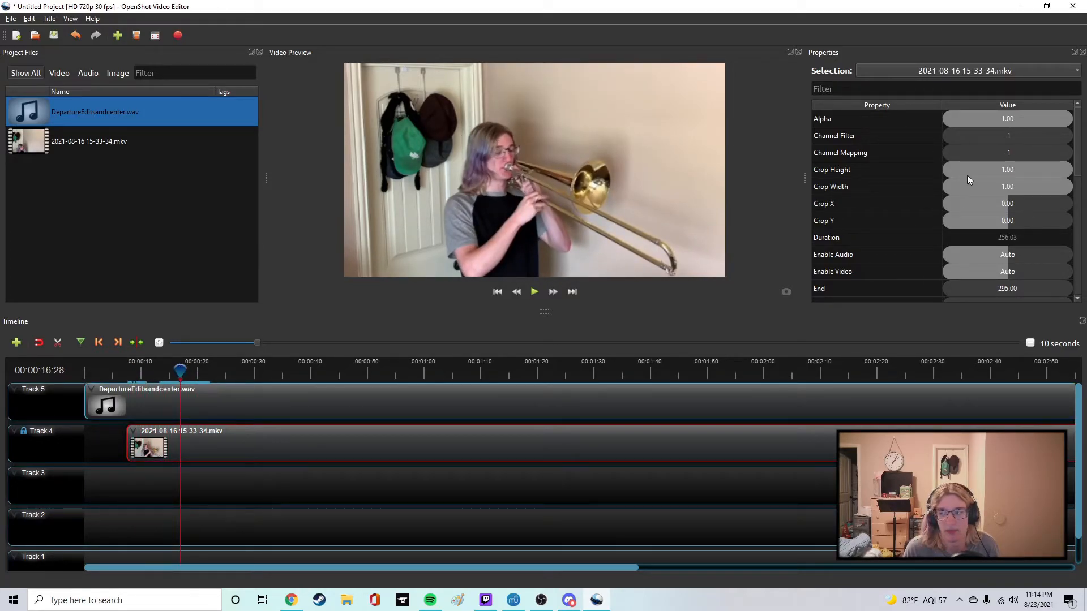
Try adjusting the Track 4 video's crop properties and undo the crop changes.
{"action": "left_click_drag", "start_coordinate": [1027, 167], "coordinate": [996, 208]}
{"action": "key", "text": "ctrl+z"}
{"action": "key", "text": "ctrl+z"}
{"action": "key", "text": "ctrl+z"}
Set the Track 4 video's Scale X and Scale Y to 0.5.
{"action": "scroll", "coordinate": [933, 195], "scroll_direction": "down", "scroll_amount": 5}
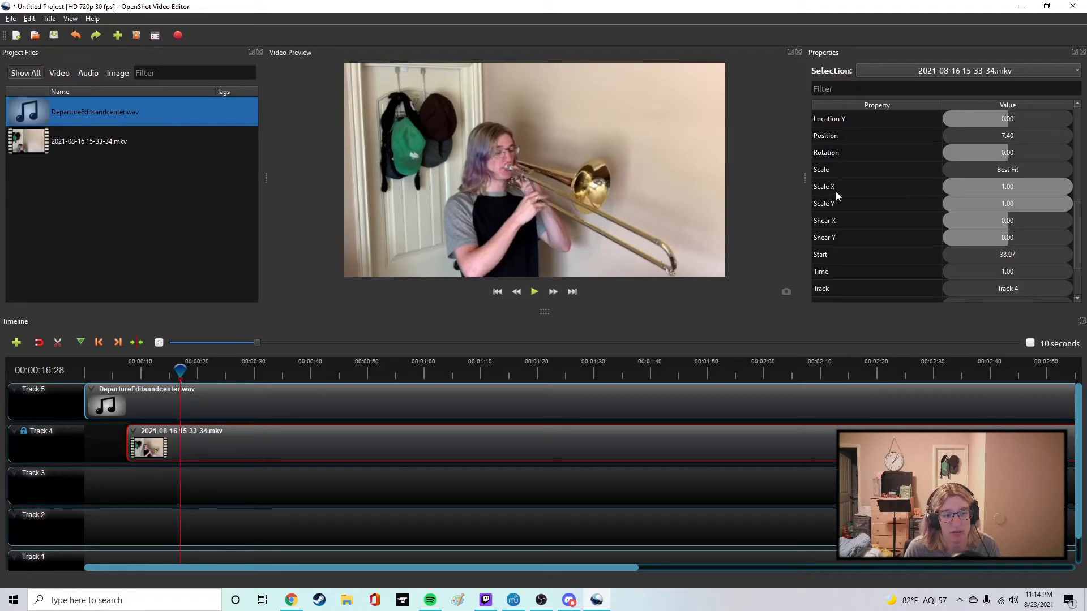
{"action": "double_click", "coordinate": [1012, 186]}
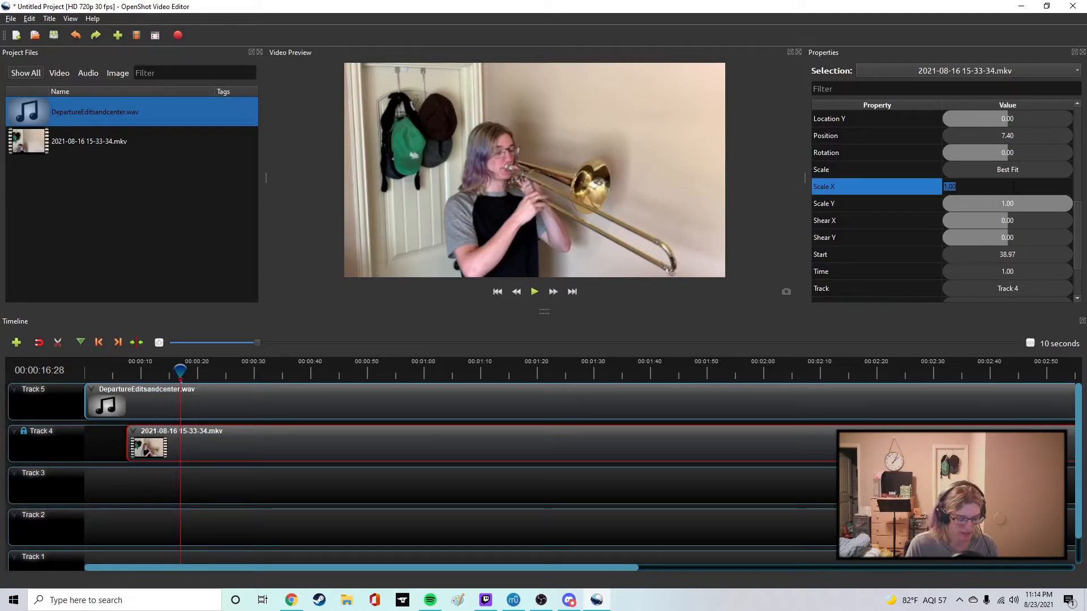
{"action": "type", "text": ".5"}
{"action": "double_click", "coordinate": [1007, 203]}
{"action": "type", "text": ".5"}
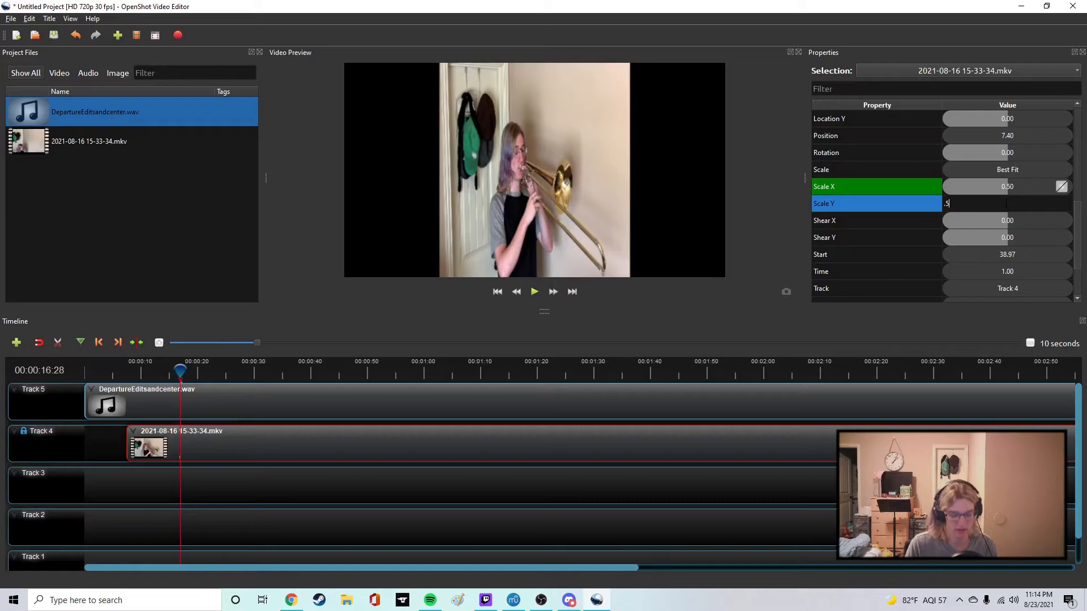
{"action": "key", "text": "Return"}
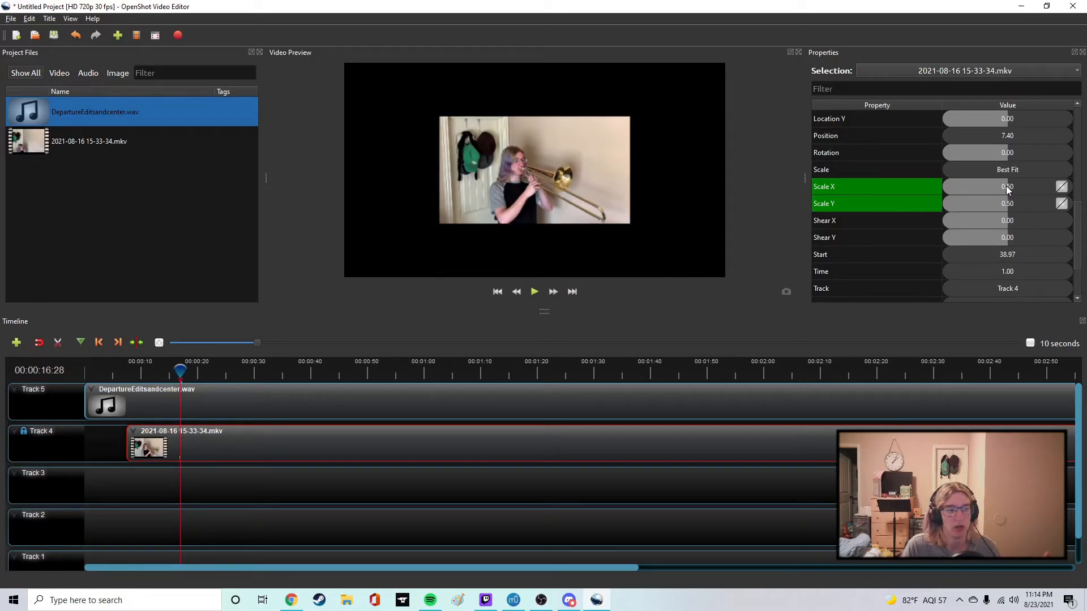
Reduce the Track 4 video further by setting Scale X and Scale Y to 0.36.
{"action": "left_click", "coordinate": [1007, 185]}
{"action": "double_click", "coordinate": [1007, 187]}
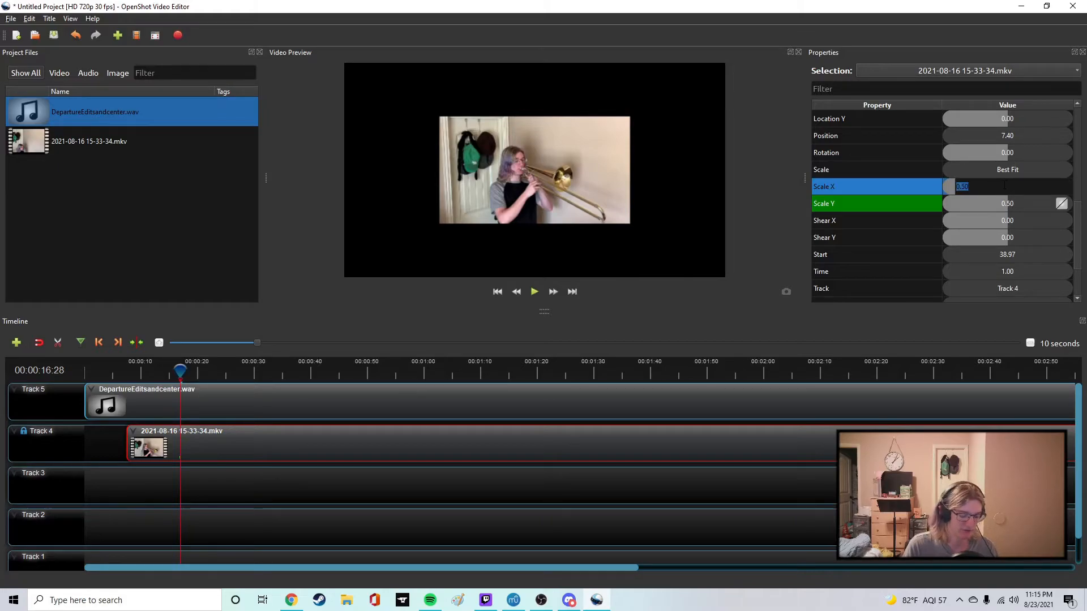
{"action": "type", "text": "0.36"}
{"action": "key", "text": "Return"}
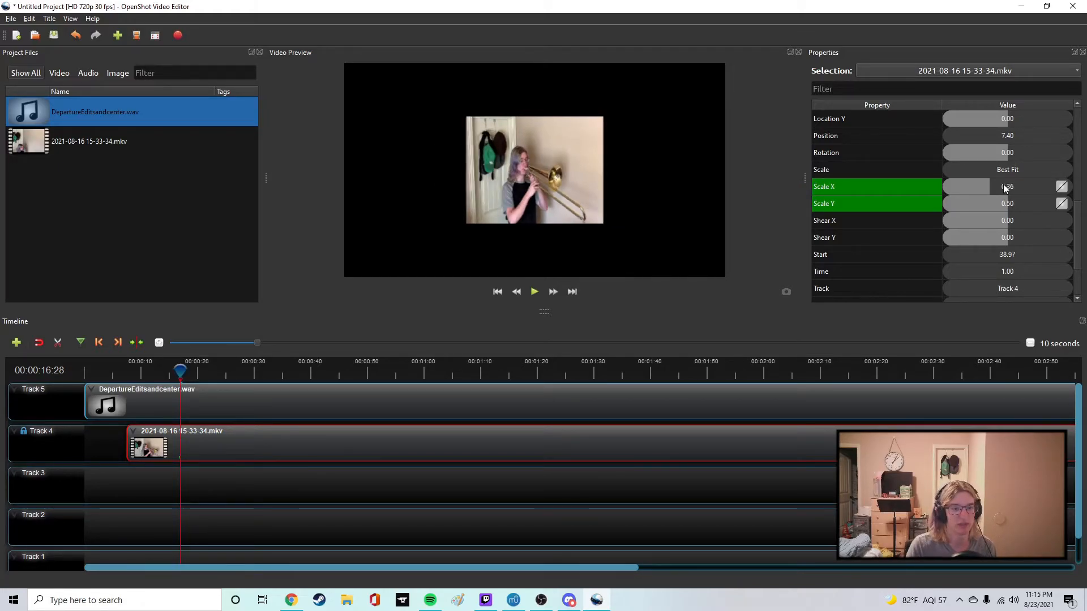
{"action": "double_click", "coordinate": [1008, 204]}
{"action": "type", "text": "0.36"}
{"action": "key", "text": "Return"}
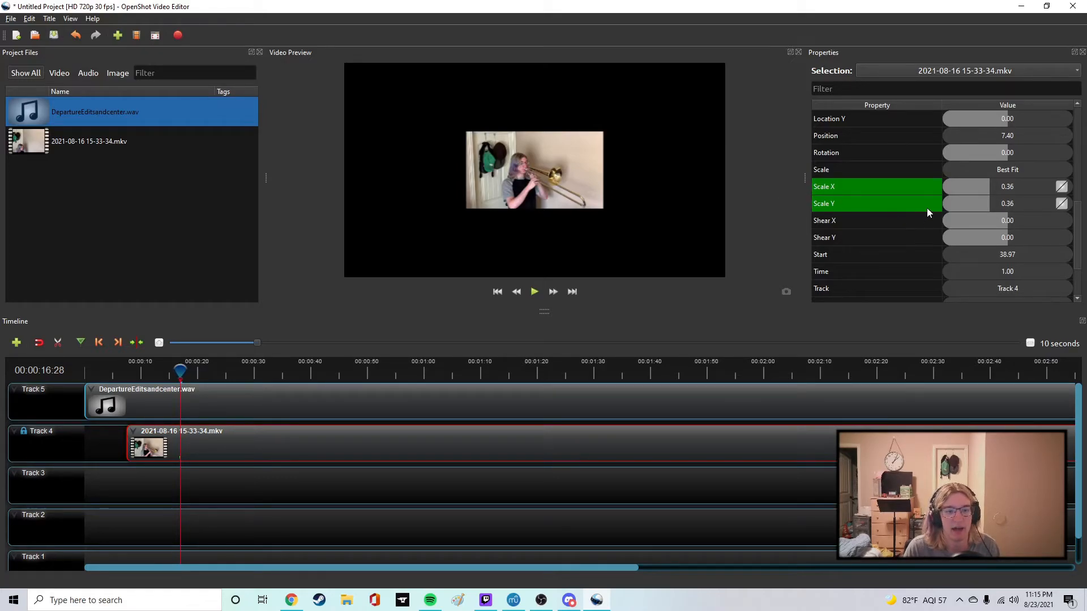
Move the scaled video to the left edge of the frame by setting its Location X to -0.32.
{"action": "scroll", "coordinate": [930, 213], "scroll_direction": "up", "scroll_amount": 1}
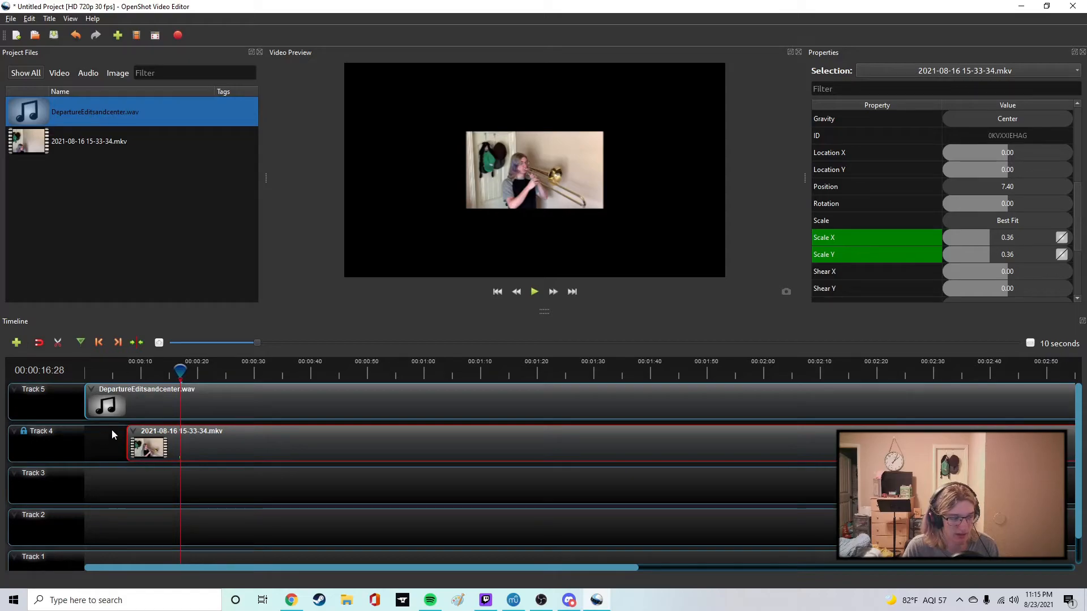
{"action": "left_click", "coordinate": [1002, 154]}
{"action": "mouse_move", "coordinate": [1000, 151]}
{"action": "left_mouse_down"}
{"action": "mouse_move", "coordinate": [983, 151]}
{"action": "mouse_move", "coordinate": [1041, 148]}
{"action": "mouse_move", "coordinate": [977, 149]}
{"action": "mouse_move", "coordinate": [988, 151]}
{"action": "left_mouse_up"}
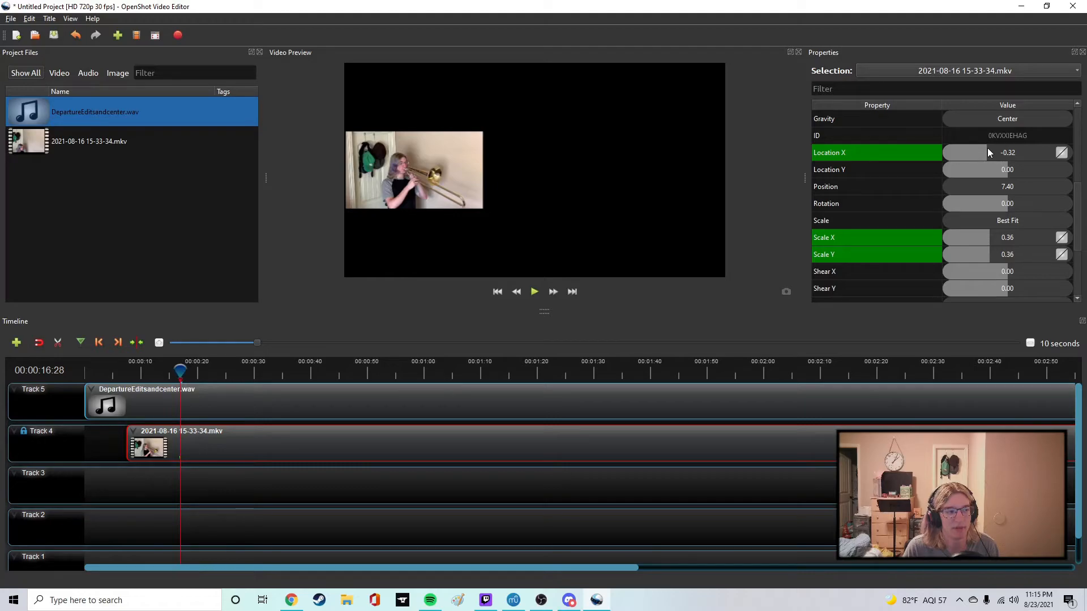
{"action": "double_click", "coordinate": [989, 150]}
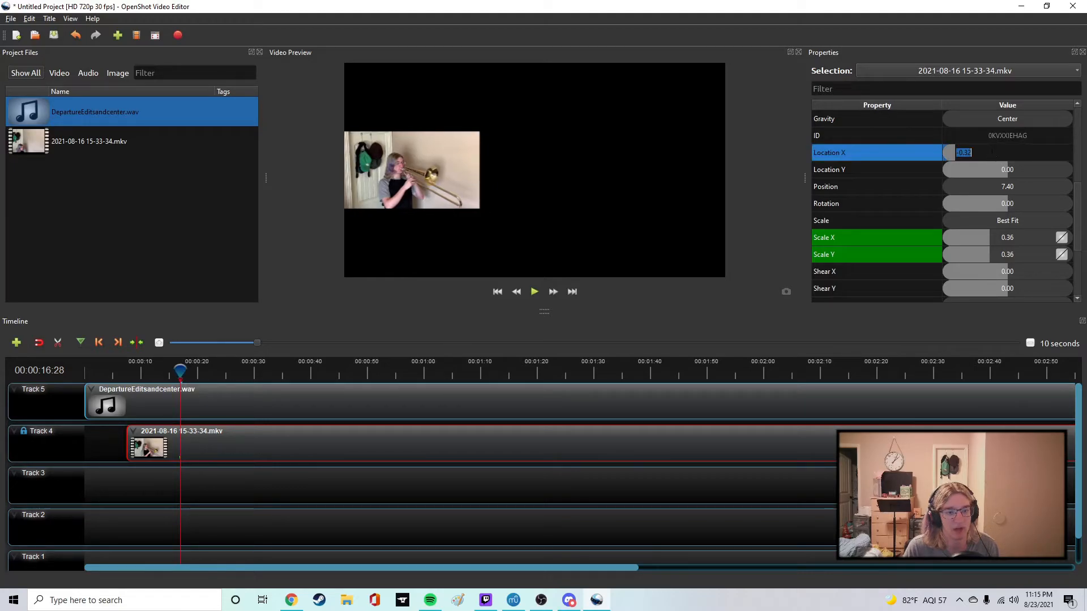
{"action": "type", "text": "-.32"}
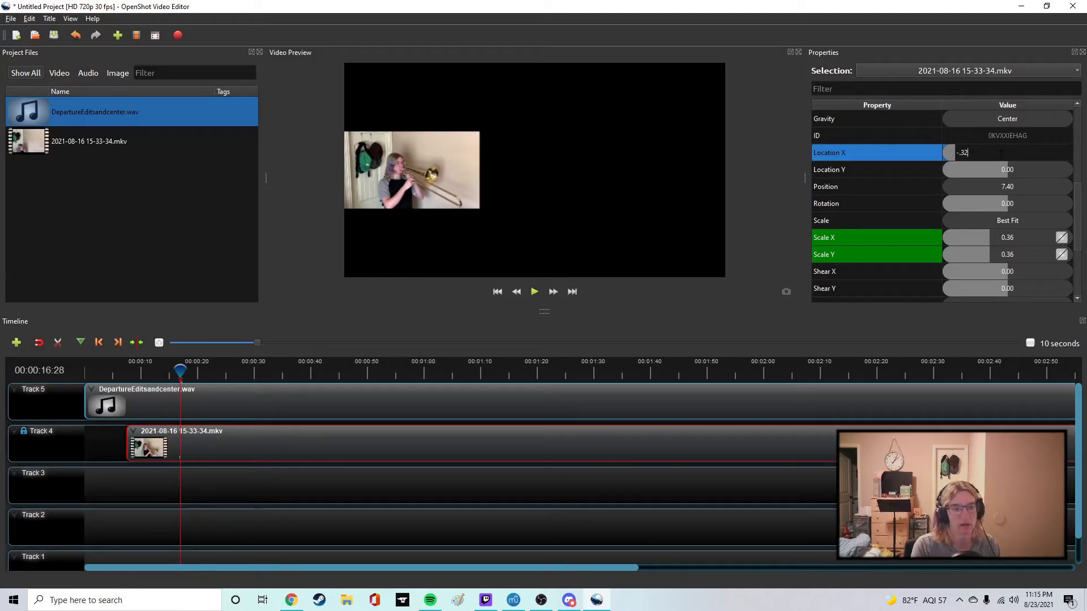
{"action": "key", "text": "Return"}
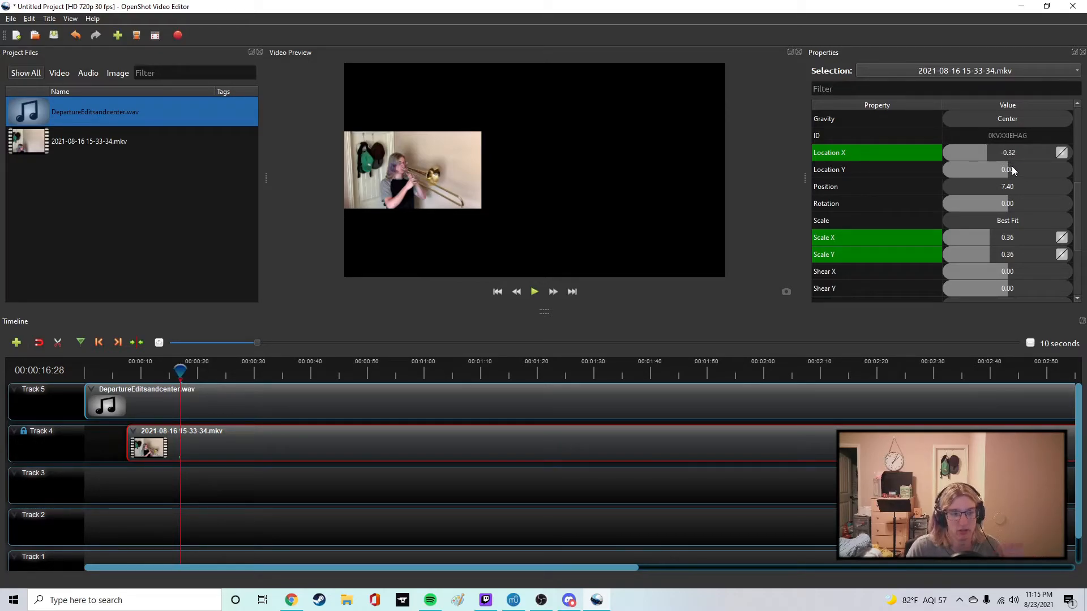
Move the scaled video up to the top of the frame by setting its Location Y to -0.32.
{"action": "left_click_drag", "start_coordinate": [1002, 169], "coordinate": [987, 170]}
{"action": "double_click", "coordinate": [987, 171]}
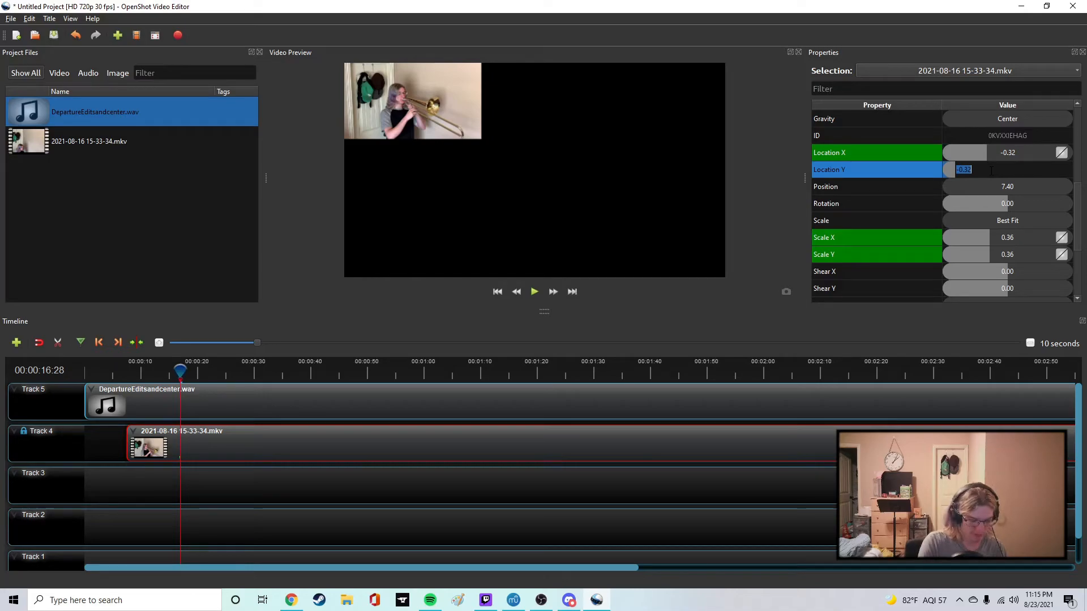
{"action": "key", "text": "Return"}
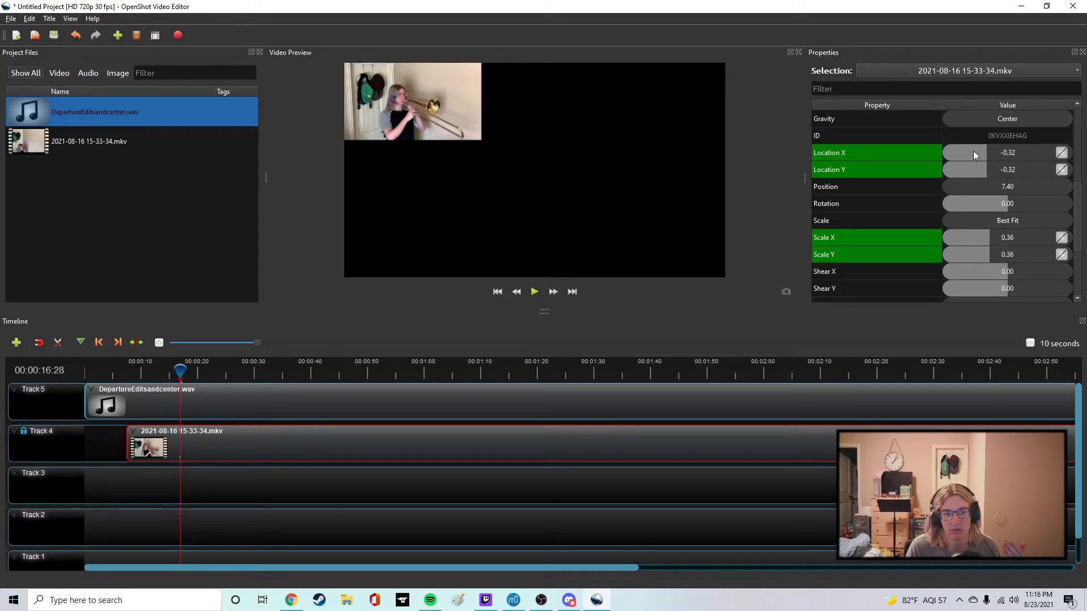
Try changing the video's Location X and shearing it by 0.28 in X and -0.51 in Y, undoing each change.
{"action": "mouse_move", "coordinate": [986, 150]}
{"action": "left_mouse_down"}
{"action": "mouse_move", "coordinate": [1030, 150]}
{"action": "mouse_move", "coordinate": [1007, 154]}
{"action": "left_mouse_up"}
{"action": "key", "text": "ctrl+z"}
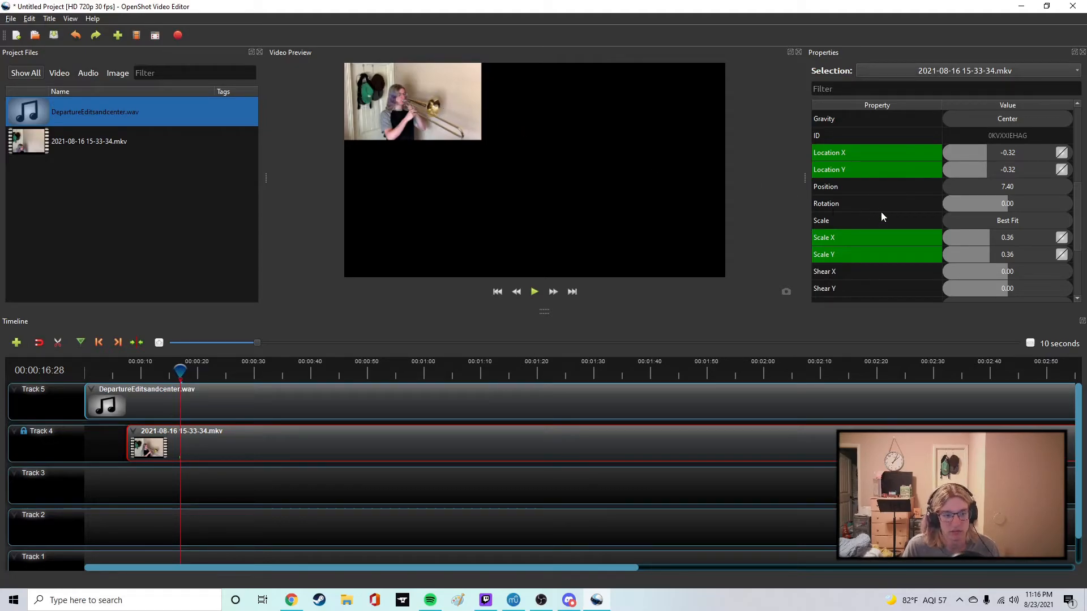
{"action": "scroll", "coordinate": [881, 213], "scroll_direction": "down", "scroll_amount": 3}
{"action": "scroll", "coordinate": [880, 214], "scroll_direction": "up", "scroll_amount": 1}
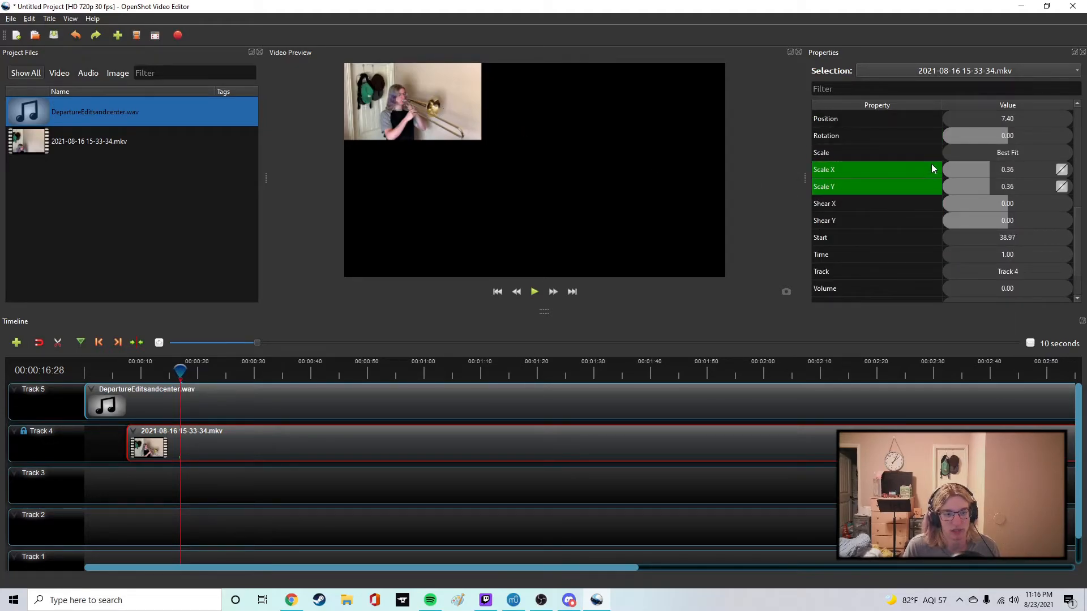
{"action": "scroll", "coordinate": [883, 243], "scroll_direction": "down", "scroll_amount": 1}
{"action": "scroll", "coordinate": [889, 237], "scroll_direction": "up", "scroll_amount": 1}
{"action": "left_click_drag", "start_coordinate": [1000, 206], "coordinate": [975, 219]}
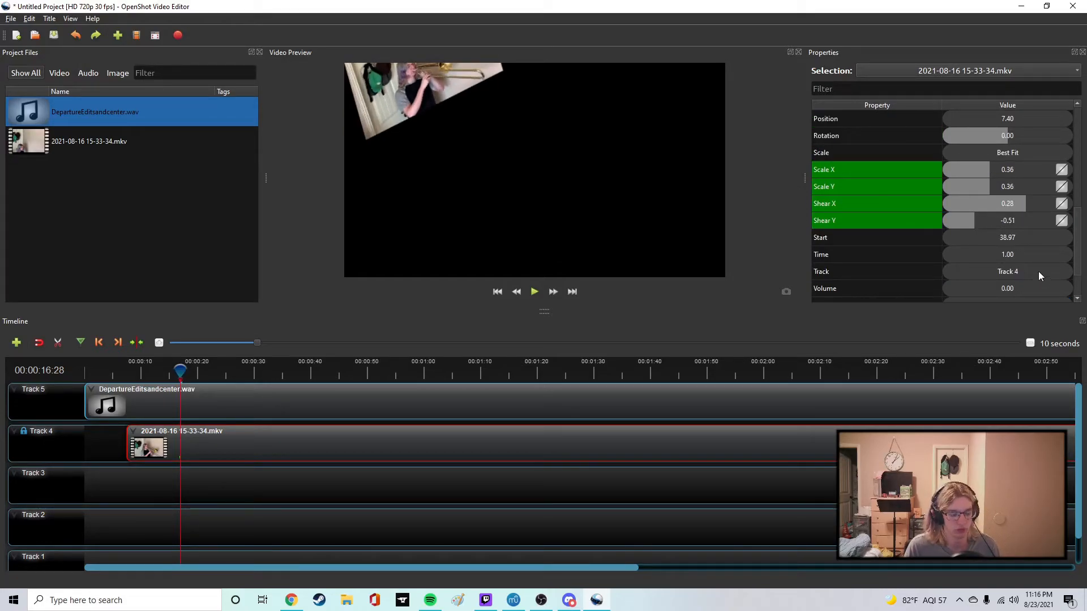
{"action": "key", "text": "ctrl+z"}
{"action": "key", "text": "ctrl+z"}
Examine the Track 4 clip's Start property and its Volume Mixing options without changing them.
{"action": "scroll", "coordinate": [870, 222], "scroll_direction": "down", "scroll_amount": 1}
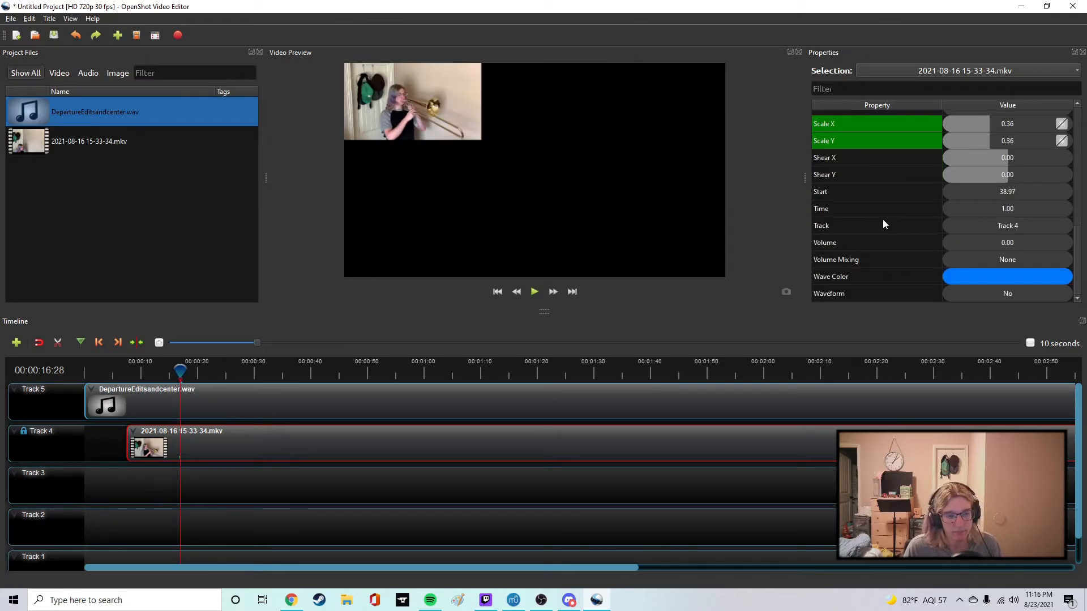
{"action": "left_click", "coordinate": [1007, 194]}
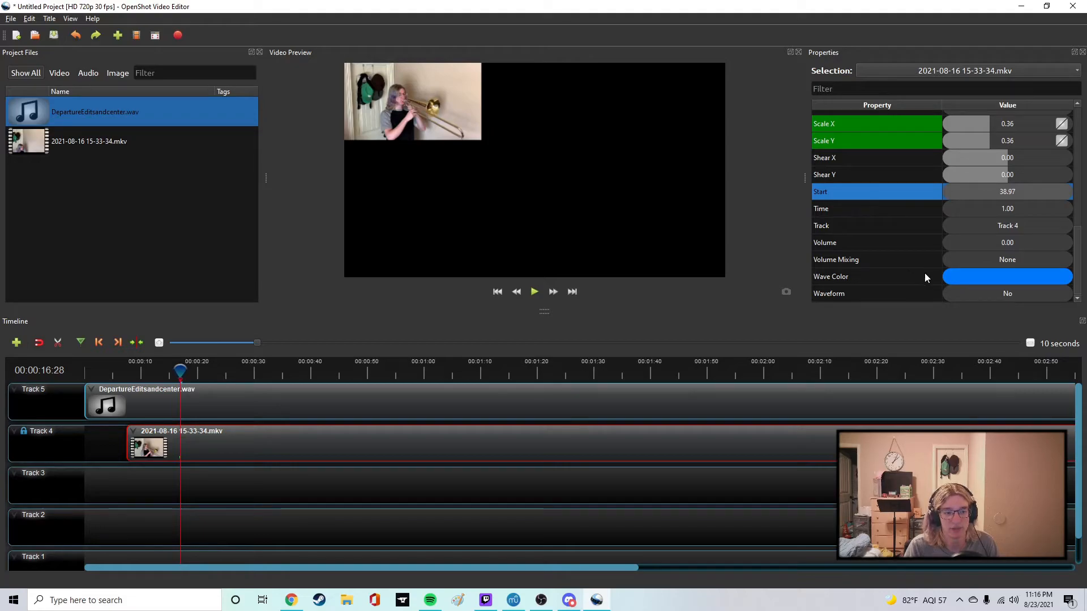
{"action": "left_click", "coordinate": [968, 258]}
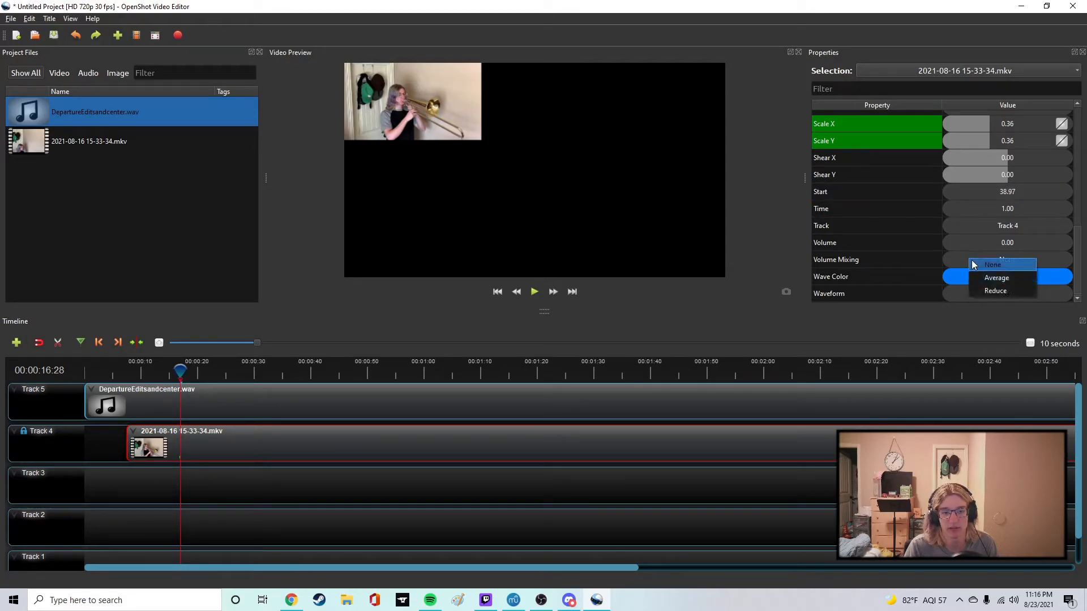
{"action": "left_click", "coordinate": [926, 320]}
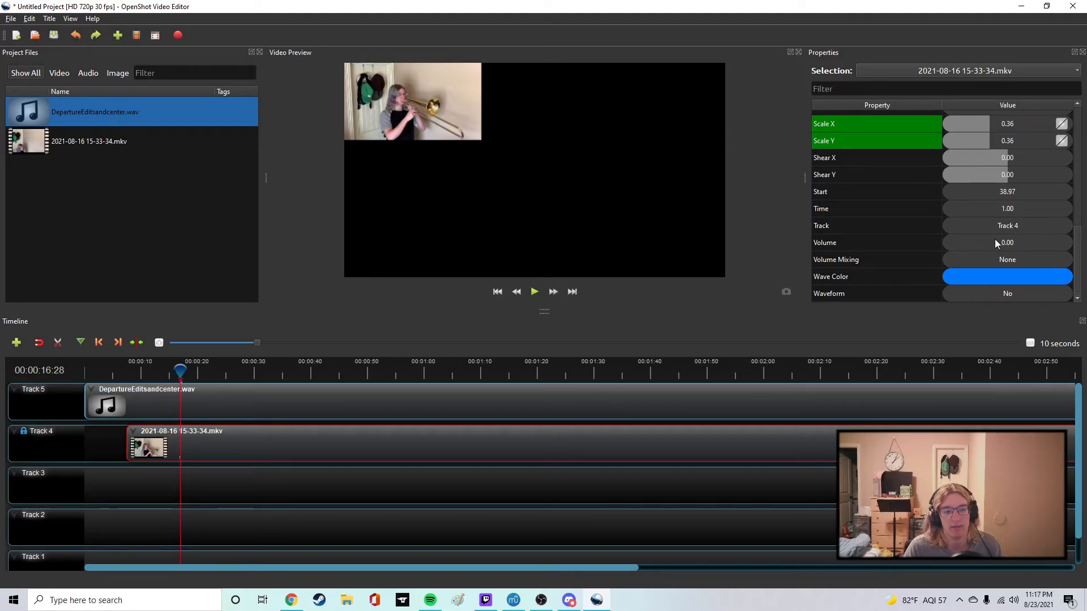
Try lowering the Track 4 video's Alpha to 0.36 and undo the transparency change.
{"action": "scroll", "coordinate": [919, 242], "scroll_direction": "up", "scroll_amount": 3}
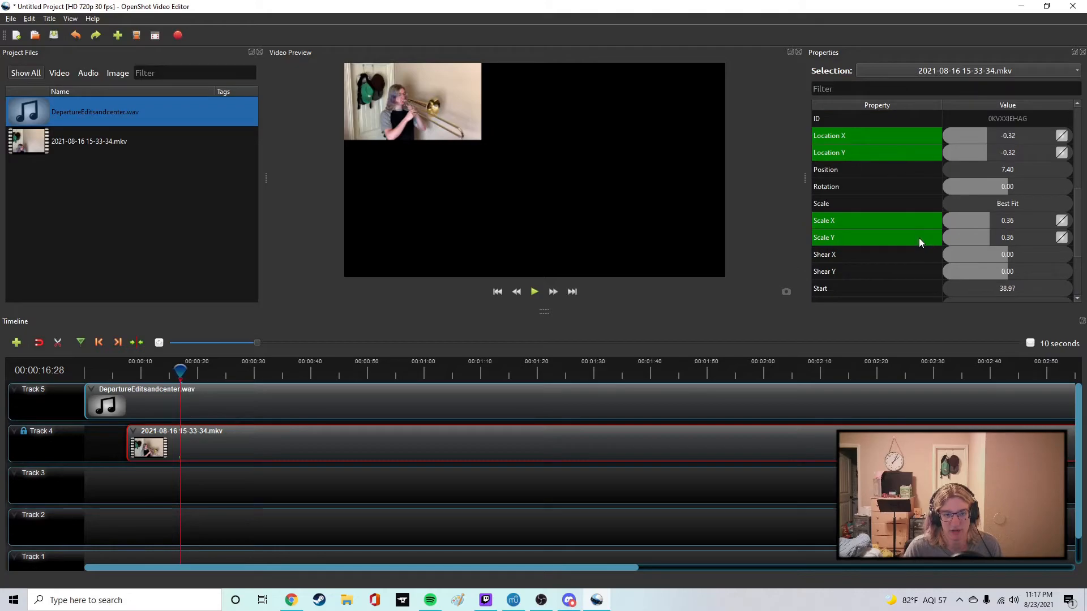
{"action": "scroll", "coordinate": [919, 240], "scroll_direction": "up", "scroll_amount": 3}
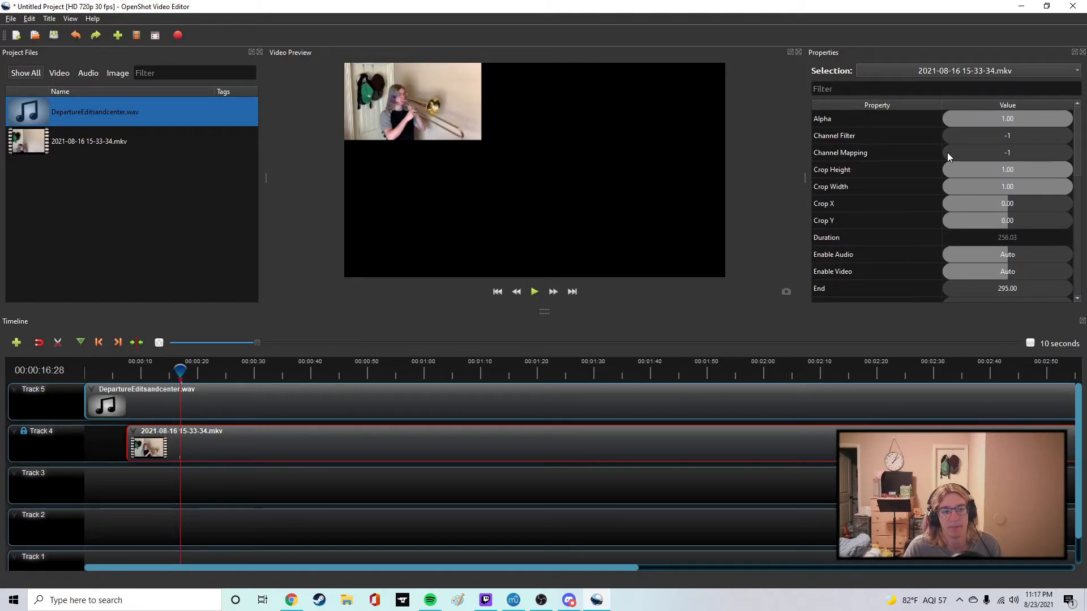
{"action": "left_click", "coordinate": [1051, 117]}
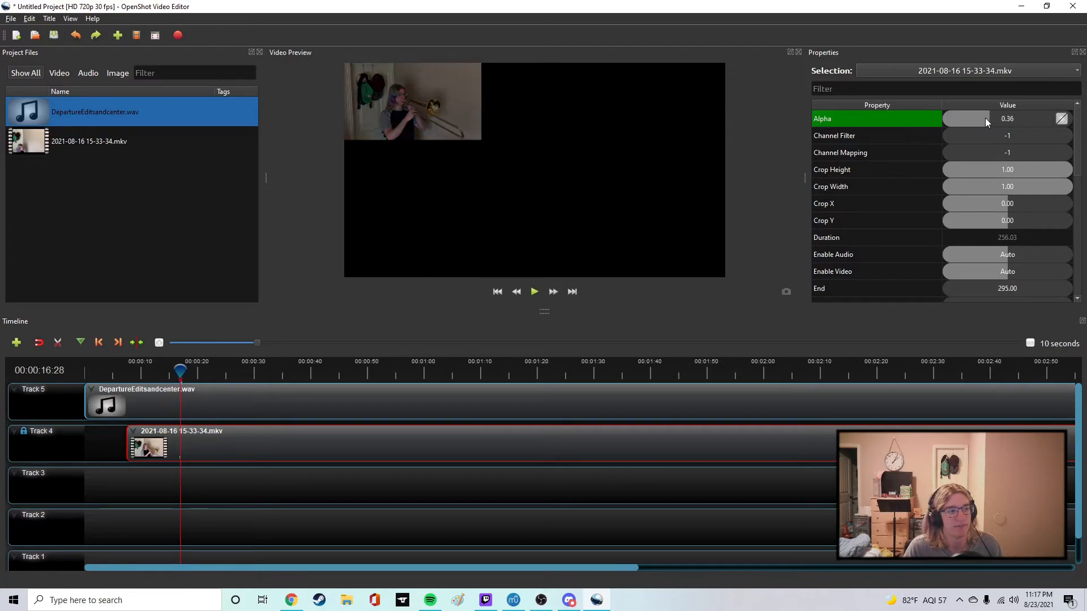
{"action": "key", "text": "ctrl+z"}
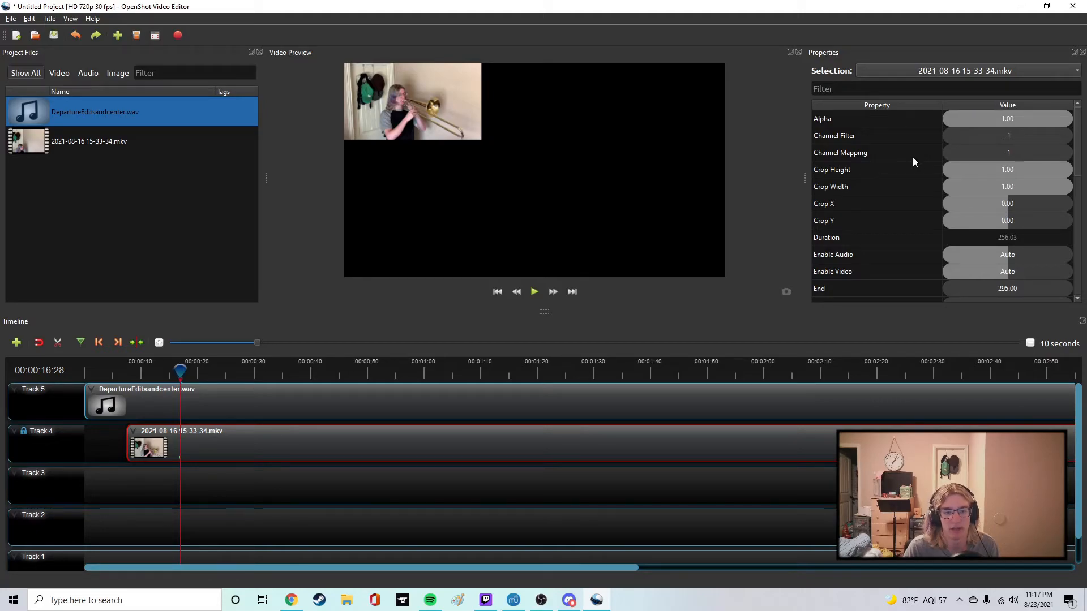
Examine the Track 4 clip's Frame Number options without choosing a different one.
{"action": "scroll", "coordinate": [912, 160], "scroll_direction": "down", "scroll_amount": 1}
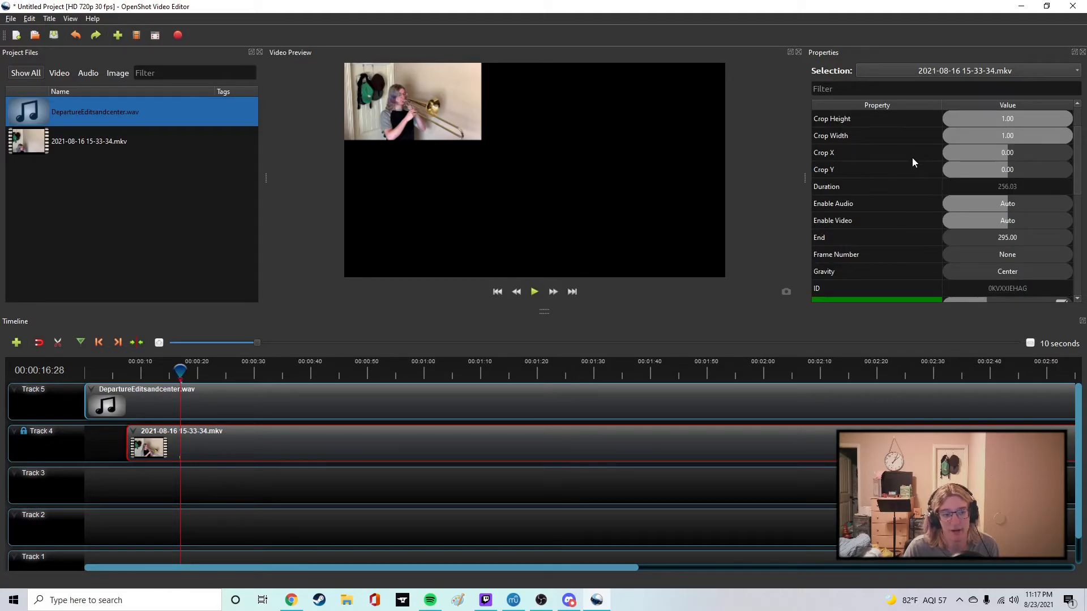
{"action": "scroll", "coordinate": [913, 162], "scroll_direction": "down", "scroll_amount": 1}
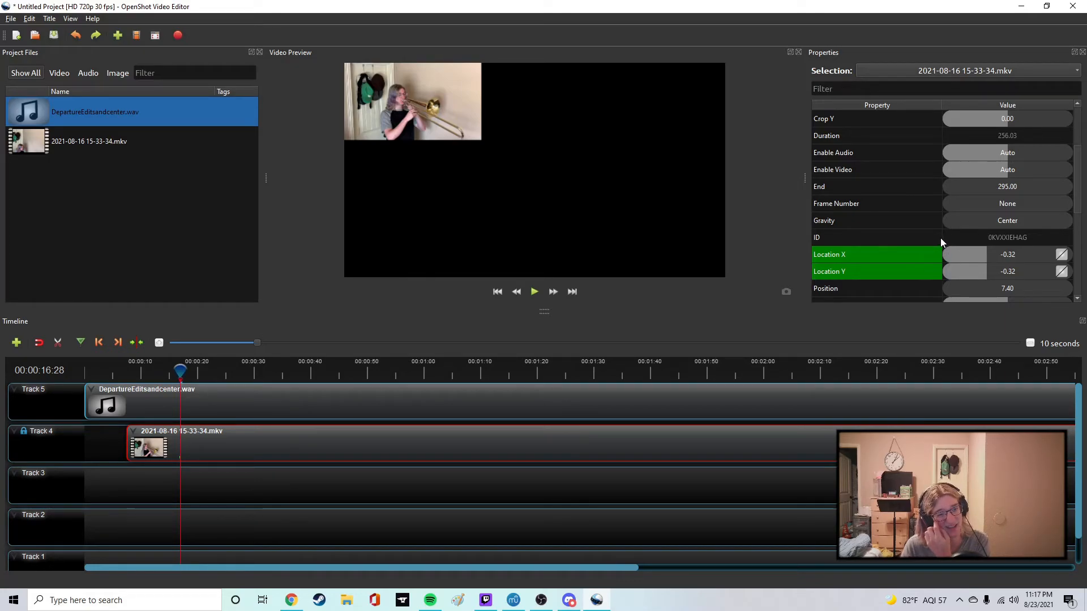
{"action": "left_click", "coordinate": [1011, 204]}
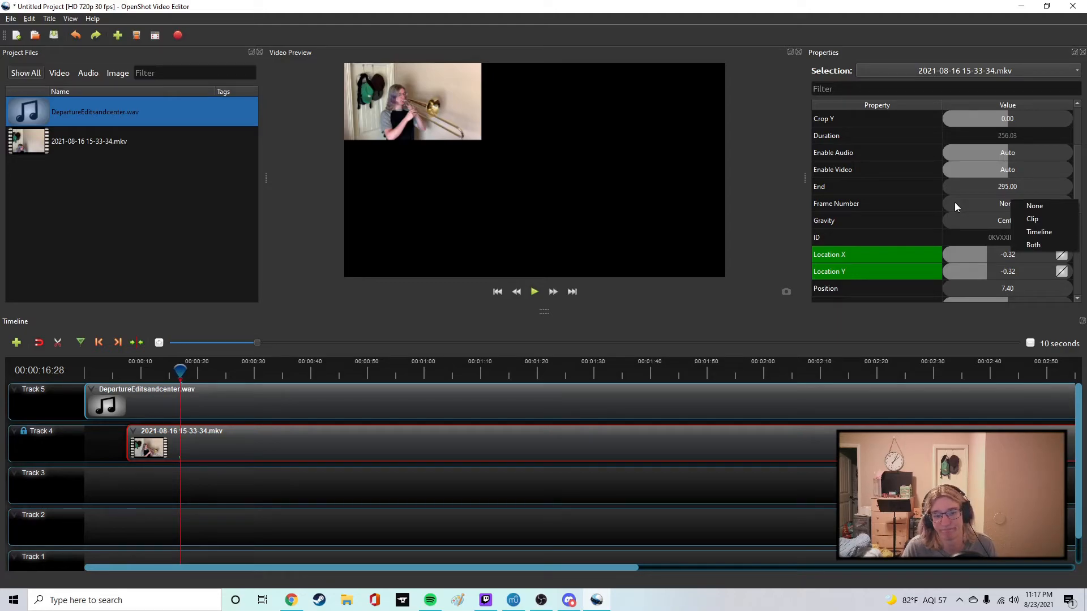
{"action": "left_click", "coordinate": [787, 196]}
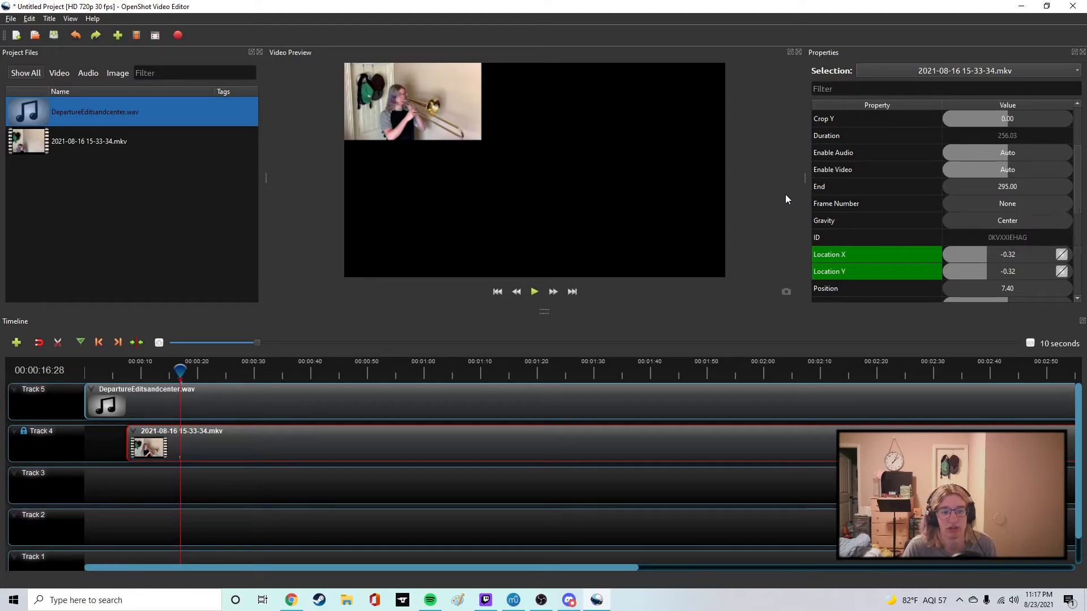
{"action": "left_click", "coordinate": [1011, 202]}
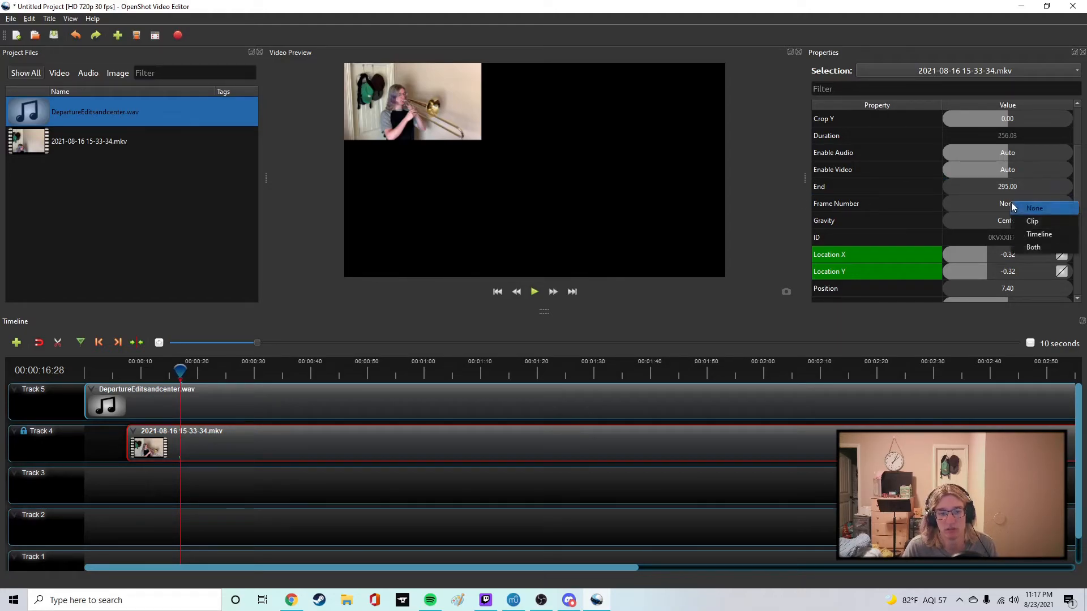
{"action": "left_click", "coordinate": [771, 204]}
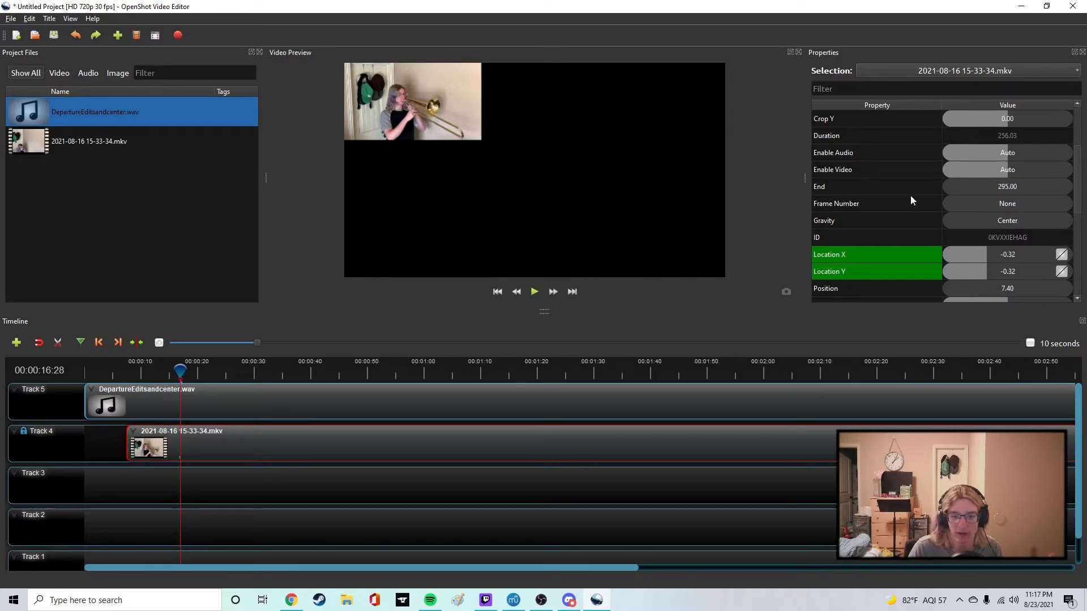
Try setting the Track 4 clip's Gravity to Left and undo the change.
{"action": "scroll", "coordinate": [902, 194], "scroll_direction": "down", "scroll_amount": 1}
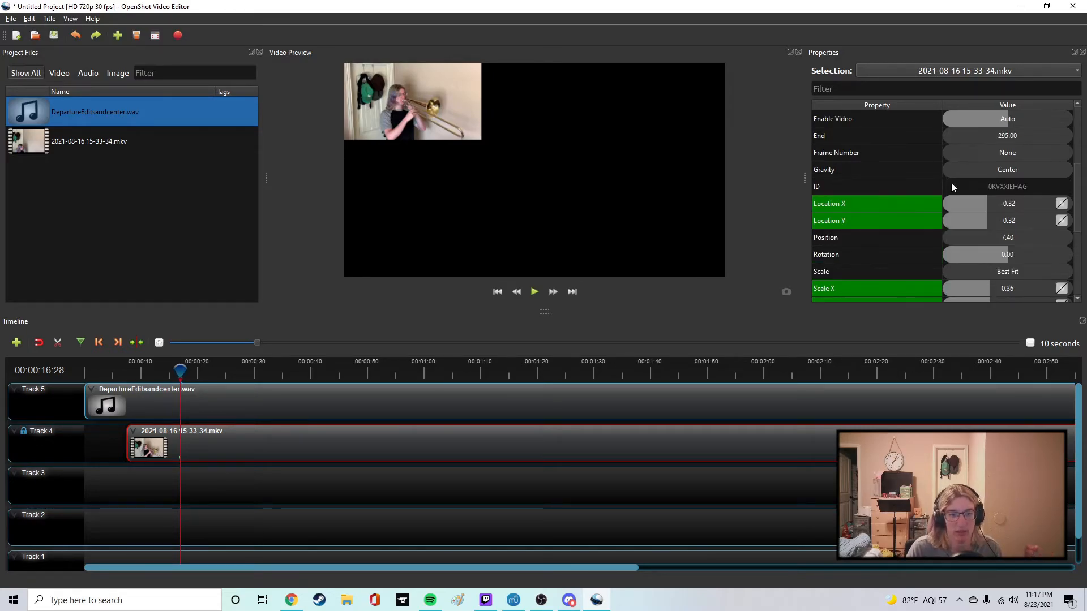
{"action": "left_click", "coordinate": [993, 168]}
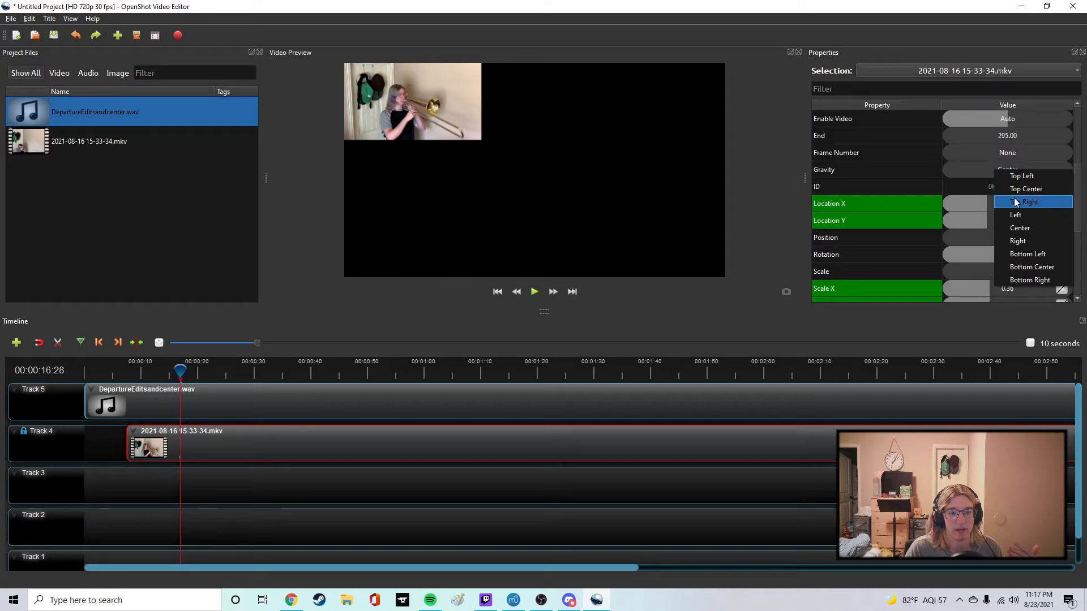
{"action": "left_click", "coordinate": [1019, 213]}
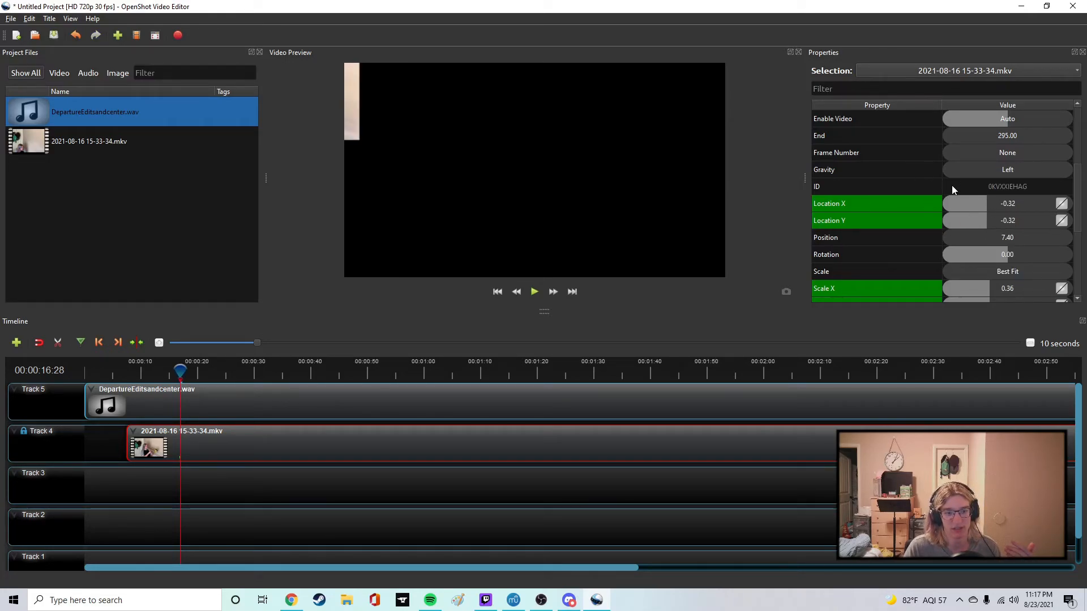
{"action": "key", "text": "ctrl+z"}
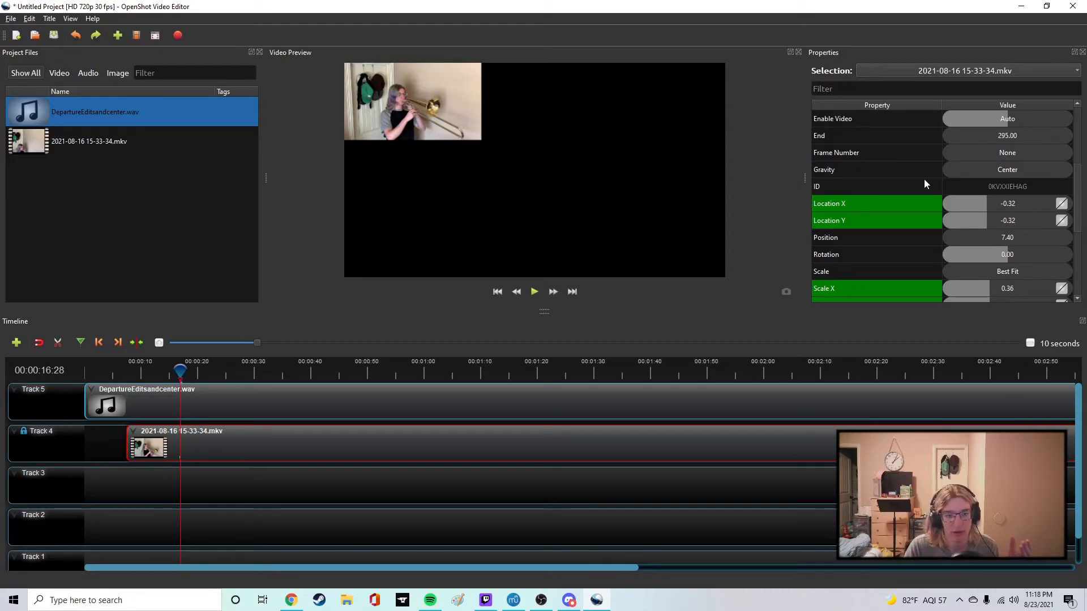
Try setting the Track 4 clip's Rotation to -51.43 and its Scale to Crop, undoing each change.
{"action": "scroll", "coordinate": [924, 182], "scroll_direction": "down", "scroll_amount": 1}
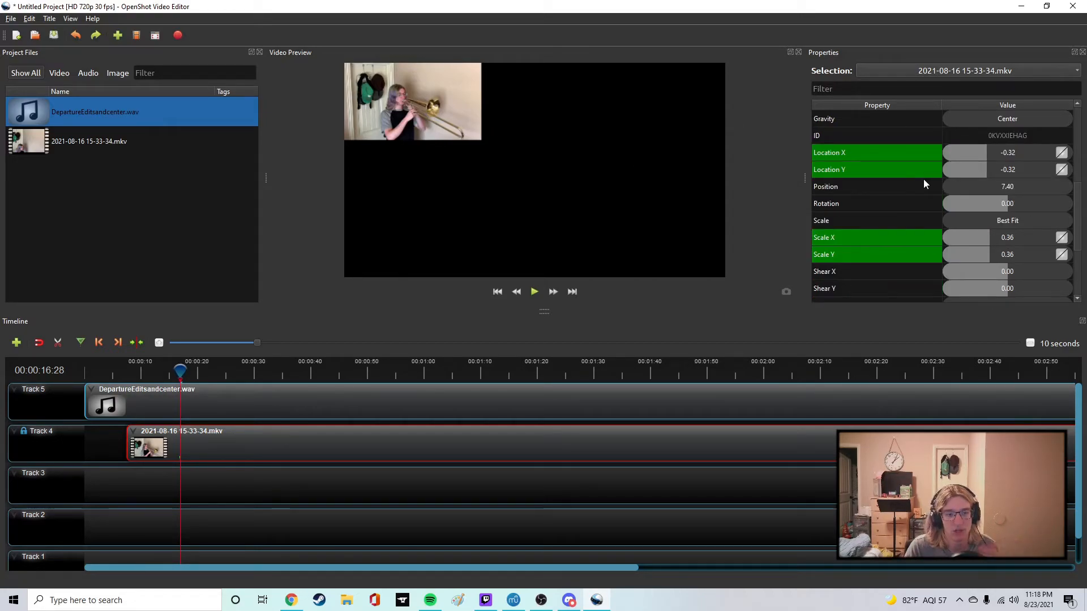
{"action": "mouse_move", "coordinate": [1009, 202]}
{"action": "left_mouse_down"}
{"action": "mouse_move", "coordinate": [1017, 200]}
{"action": "mouse_move", "coordinate": [999, 199]}
{"action": "left_mouse_up"}
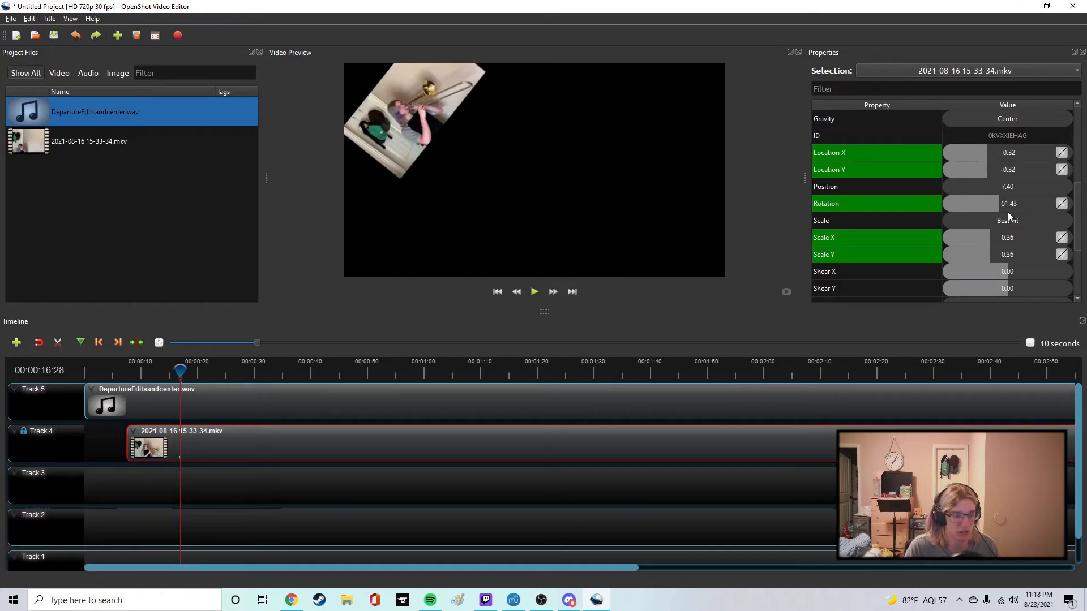
{"action": "key", "text": "ctrl+z"}
{"action": "left_click", "coordinate": [1003, 223]}
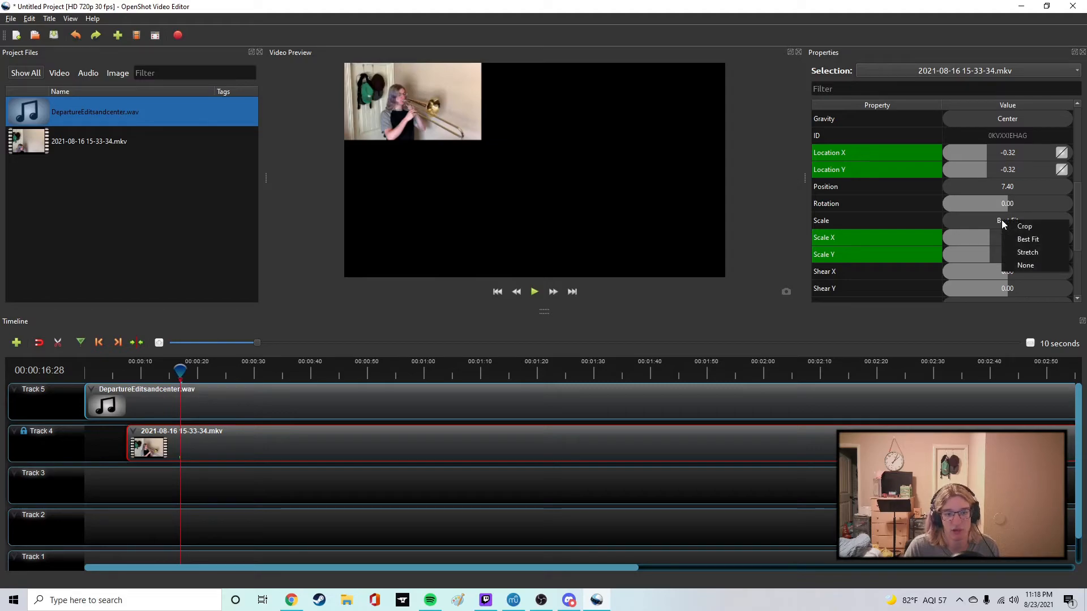
{"action": "left_click", "coordinate": [1026, 225]}
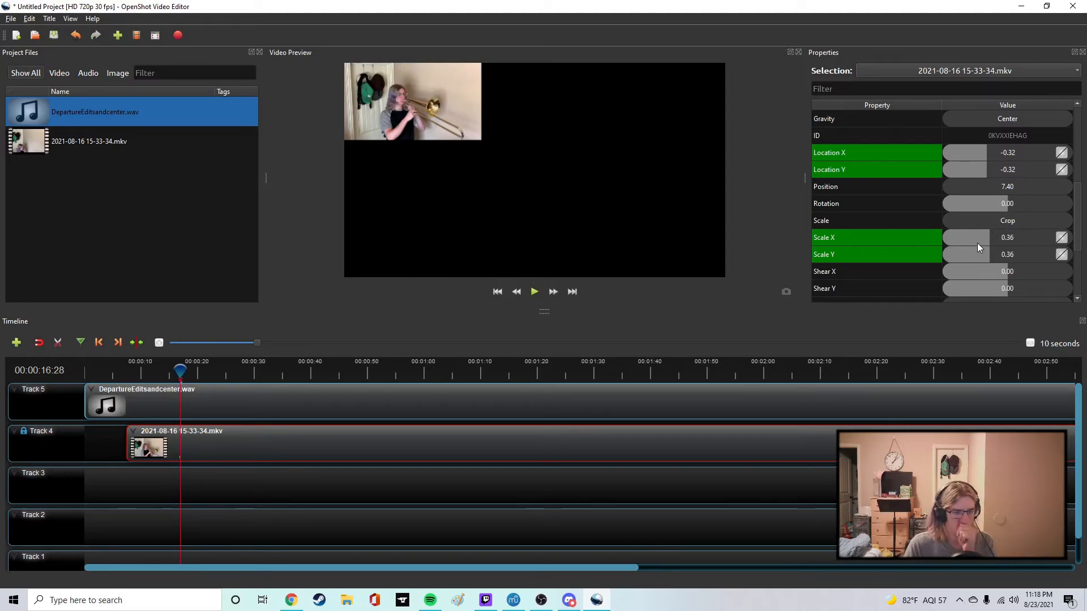
{"action": "key", "text": "ctrl+z"}
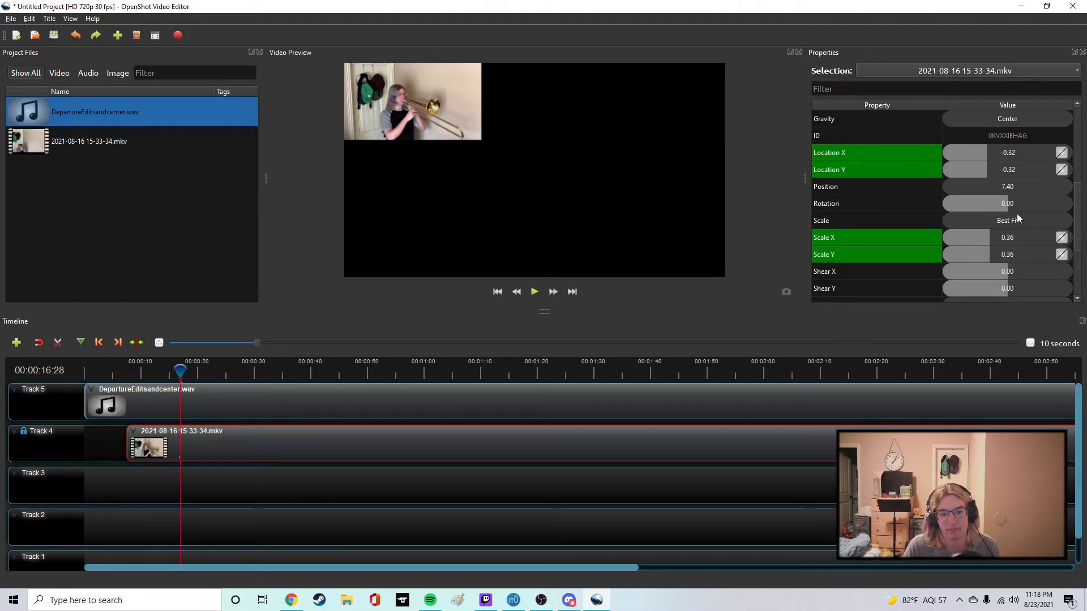
Remove the Track 4 clip's Scale X keyframe at 00:00:16:28.
{"action": "scroll", "coordinate": [955, 212], "scroll_direction": "down", "scroll_amount": 1}
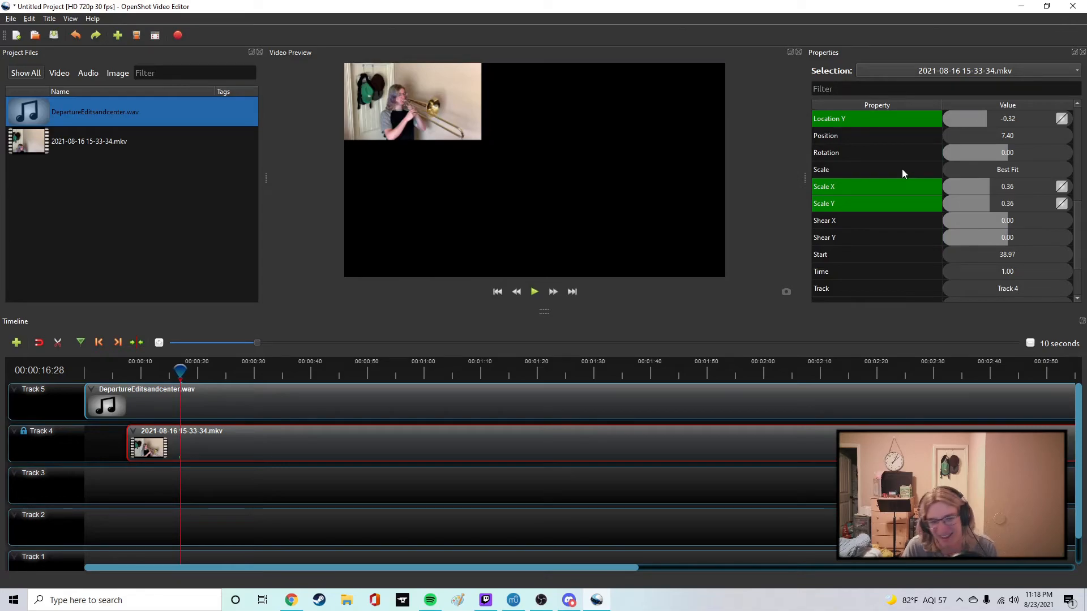
{"action": "scroll", "coordinate": [905, 173], "scroll_direction": "down", "scroll_amount": 2}
{"action": "scroll", "coordinate": [953, 208], "scroll_direction": "up", "scroll_amount": 6}
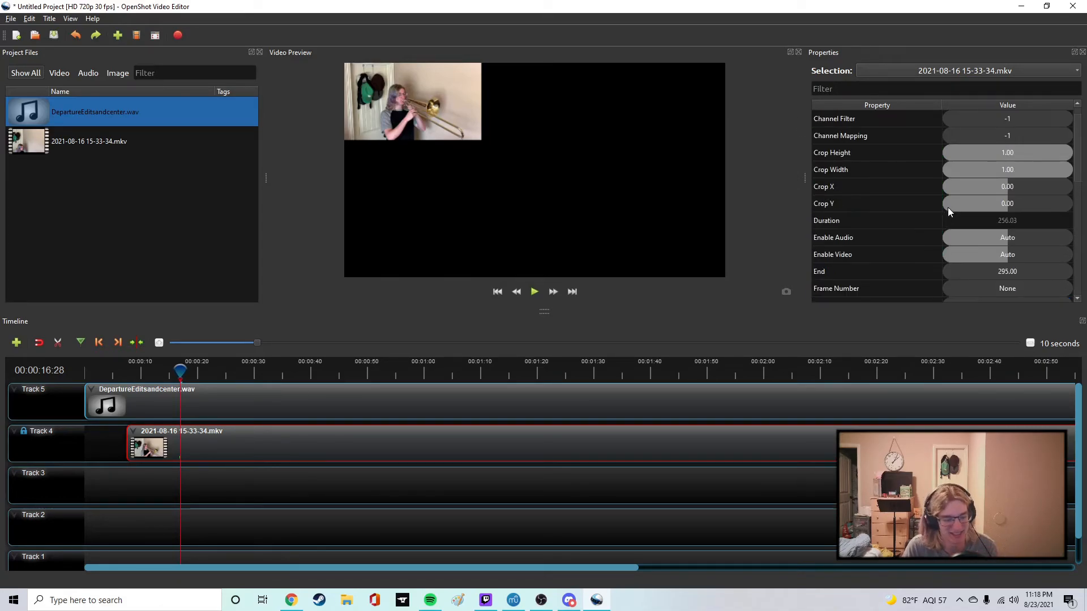
{"action": "scroll", "coordinate": [943, 203], "scroll_direction": "down", "scroll_amount": 8}
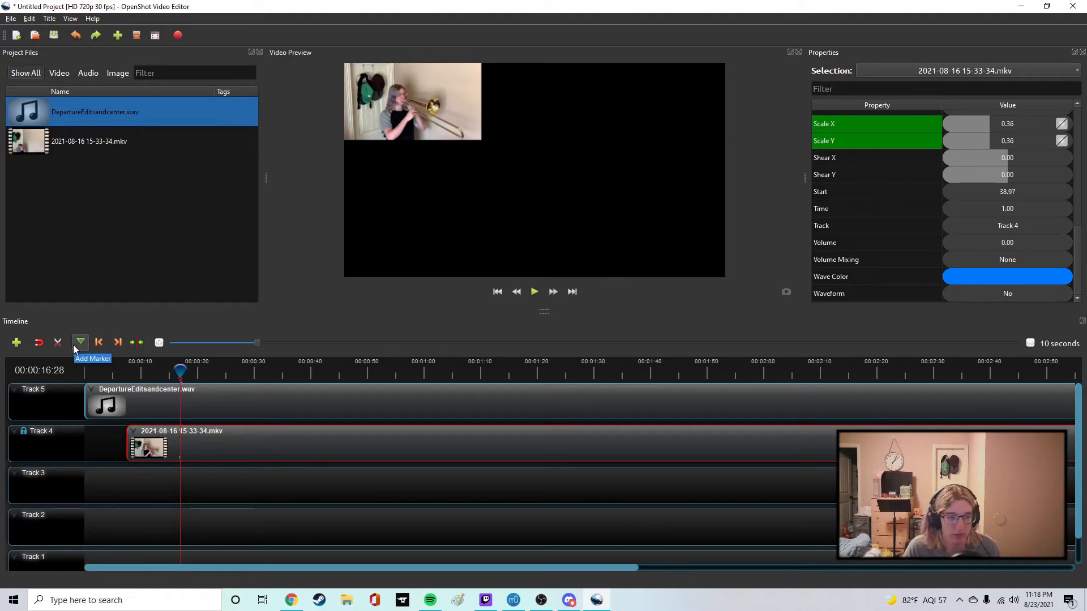
{"action": "scroll", "coordinate": [186, 450], "scroll_direction": "up", "scroll_amount": 1, "text": "ctrl"}
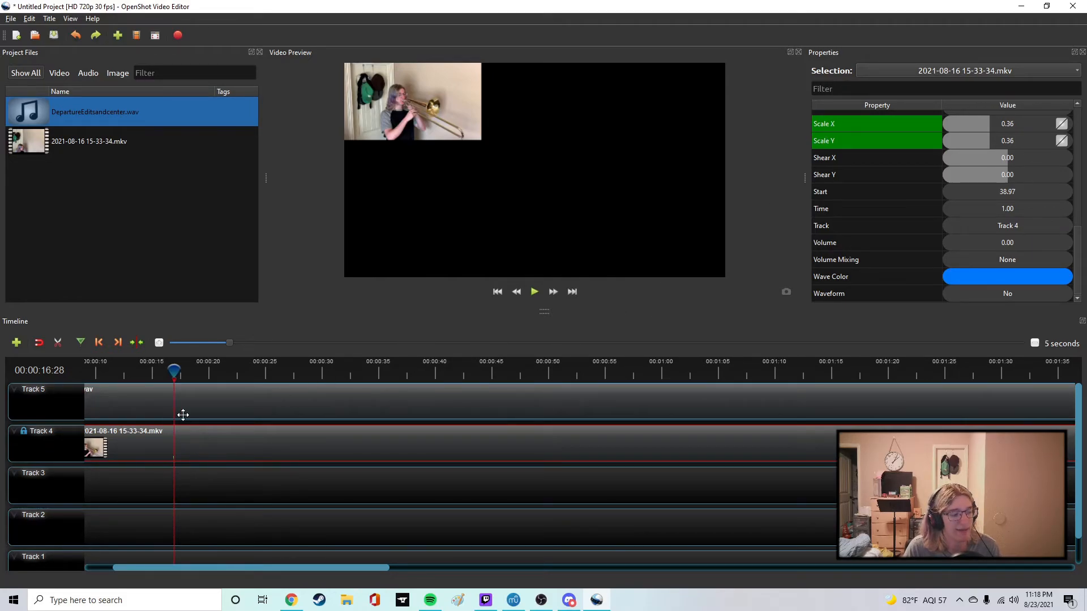
{"action": "mouse_move", "coordinate": [170, 376]}
{"action": "left_mouse_down"}
{"action": "mouse_move", "coordinate": [226, 371]}
{"action": "mouse_move", "coordinate": [173, 374]}
{"action": "left_mouse_up"}
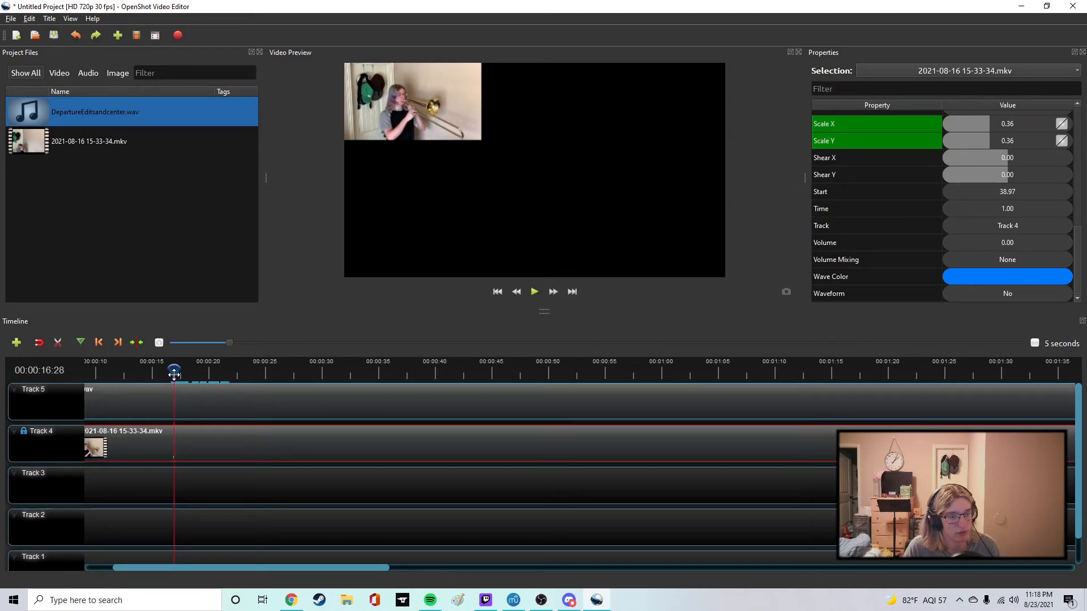
{"action": "right_click", "coordinate": [830, 124]}
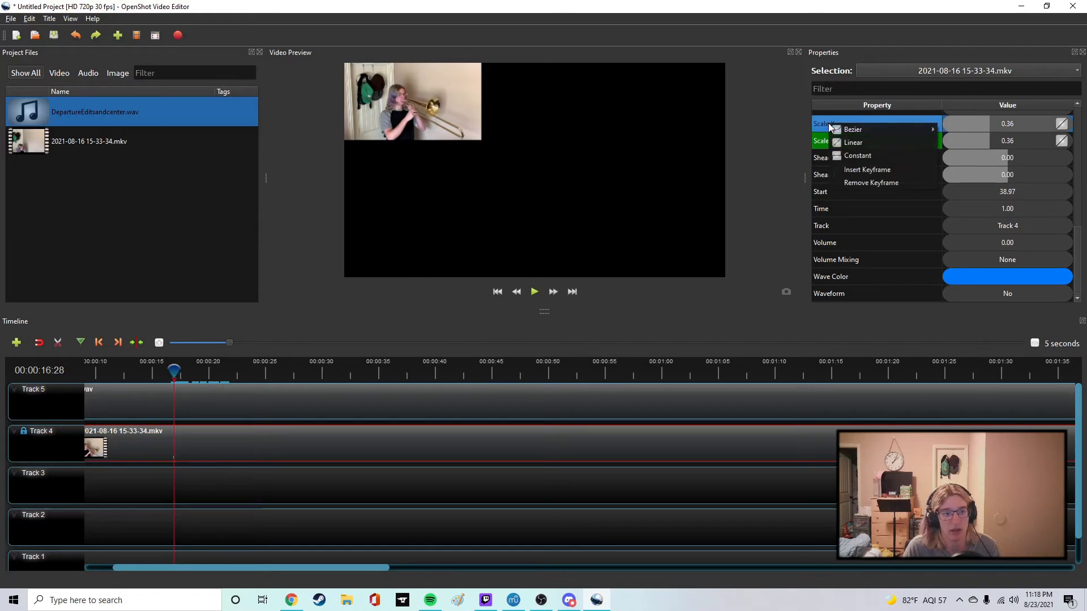
{"action": "left_click", "coordinate": [861, 183]}
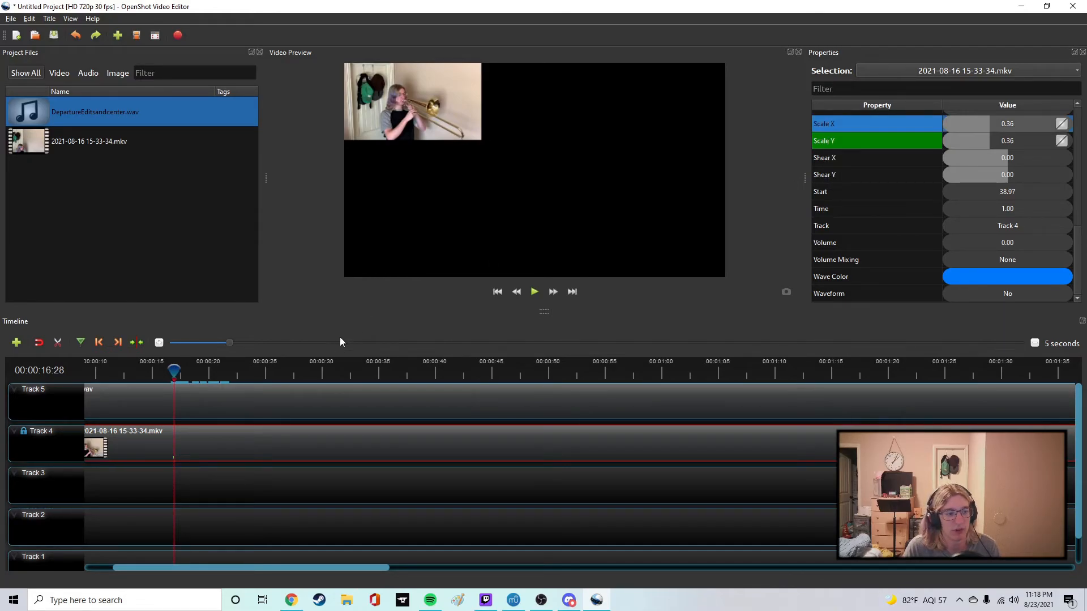
Add a timeline marker at 00:00:16:28, remove it, and return the playhead to that time.
{"action": "left_click", "coordinate": [82, 341]}
{"action": "left_click_drag", "start_coordinate": [175, 370], "coordinate": [207, 371]}
{"action": "right_click", "coordinate": [174, 381]}
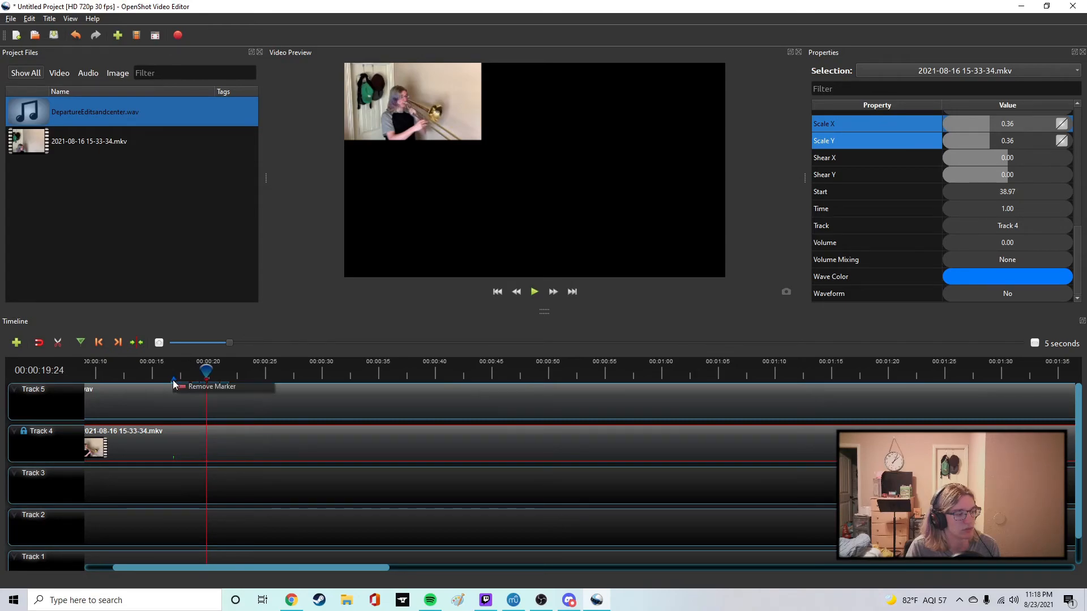
{"action": "left_click", "coordinate": [201, 369]}
{"action": "mouse_move", "coordinate": [204, 365]}
{"action": "left_mouse_down"}
{"action": "mouse_move", "coordinate": [172, 365]}
{"action": "mouse_move", "coordinate": [193, 369]}
{"action": "left_mouse_up"}
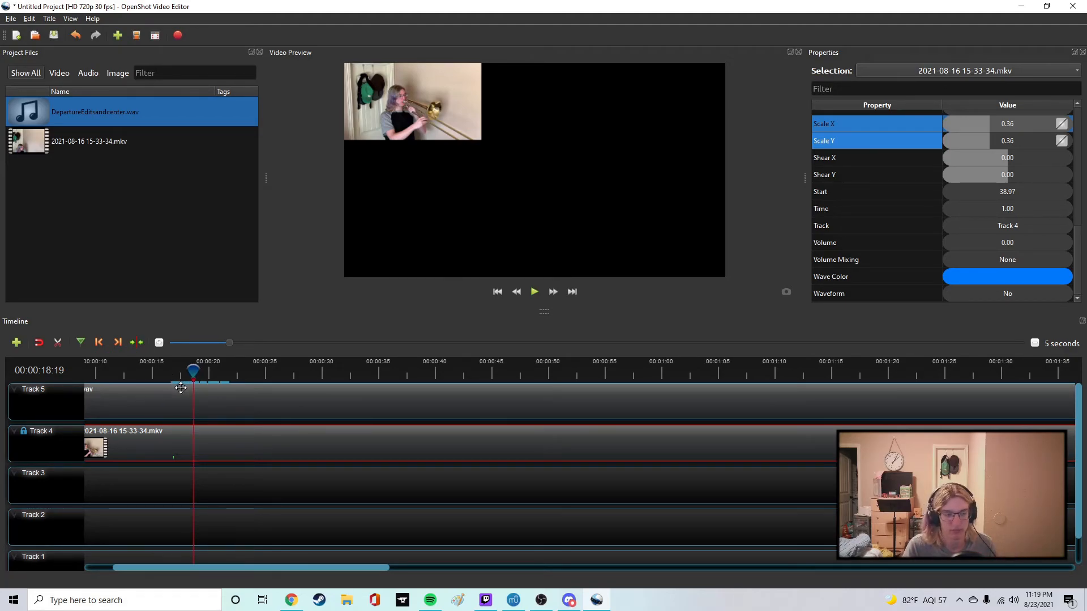
{"action": "left_click_drag", "start_coordinate": [193, 371], "coordinate": [174, 373]}
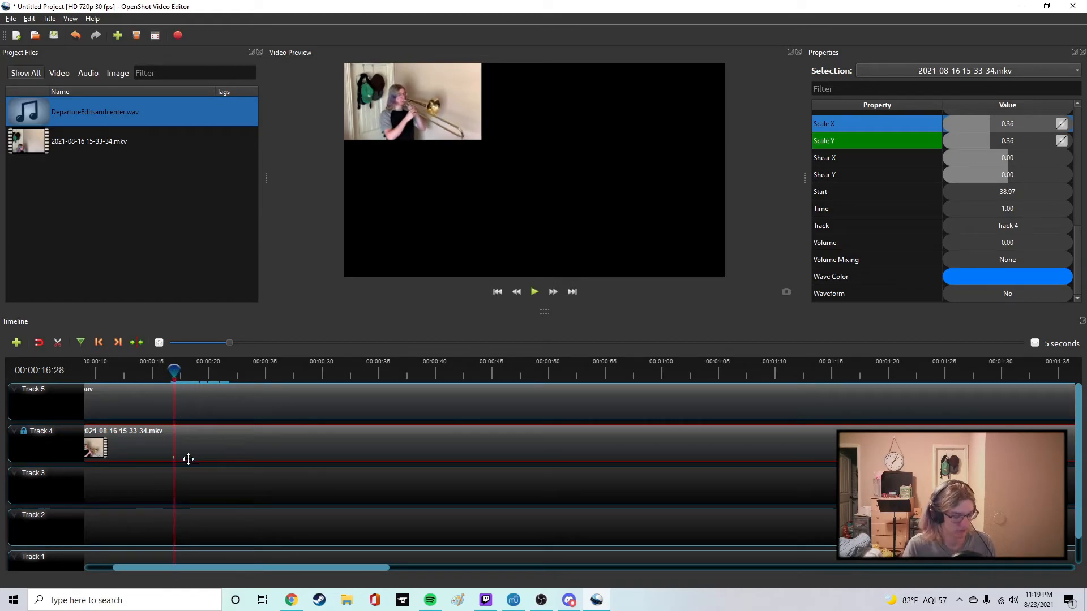
Play the timeline from about 6 seconds to preview the clip's animated scaling, and inspect its properties at 00:00:16:27.
{"action": "scroll", "coordinate": [182, 460], "scroll_direction": "up", "scroll_amount": 1}
{"action": "left_click_drag", "start_coordinate": [171, 570], "coordinate": [123, 566]}
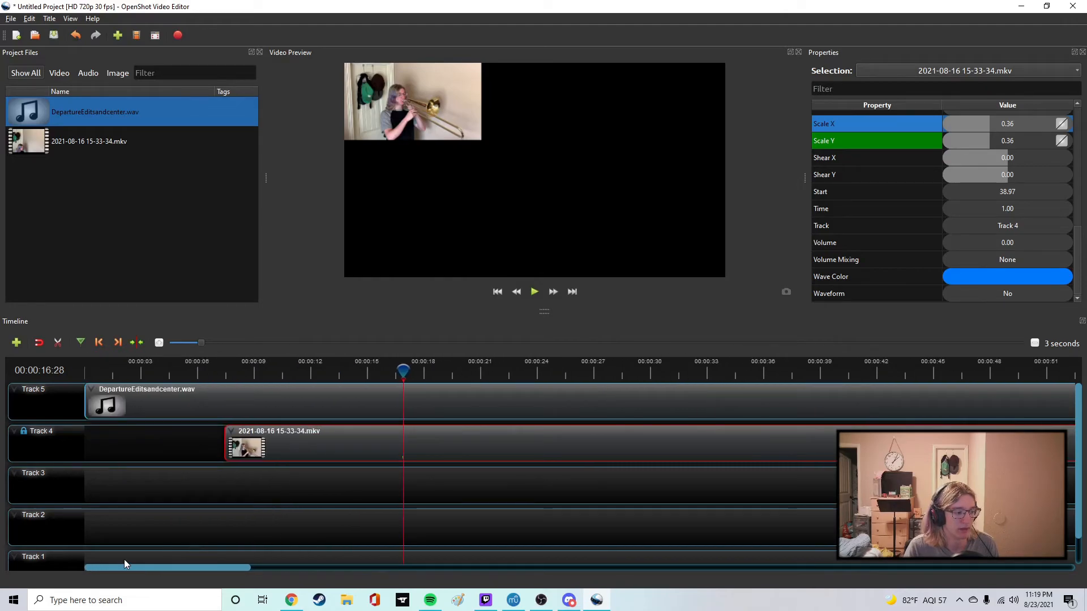
{"action": "left_click", "coordinate": [206, 361]}
{"action": "key", "text": "space"}
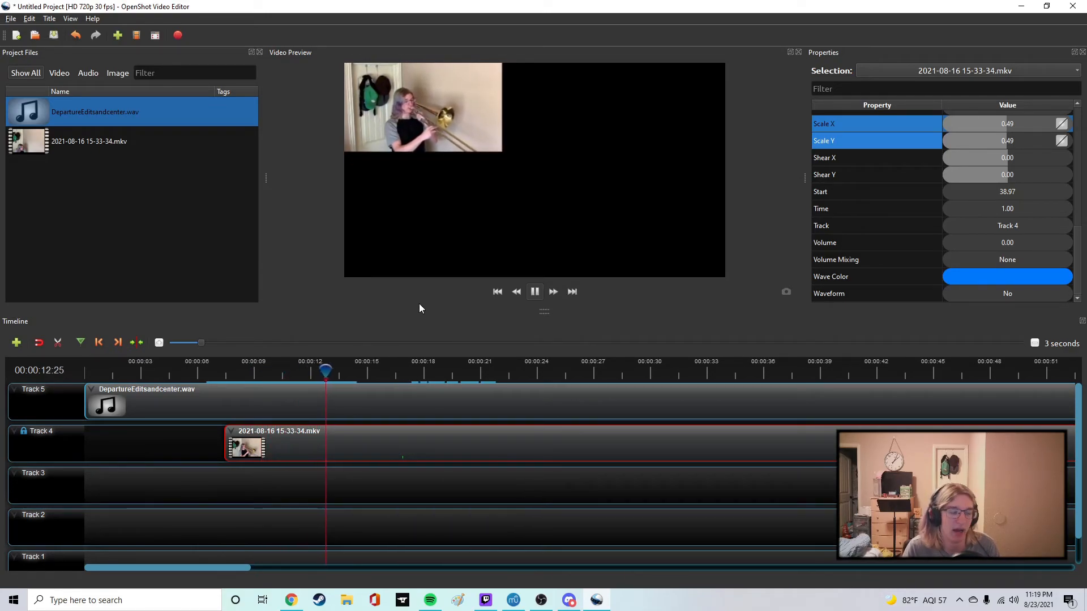
{"action": "key", "text": "space"}
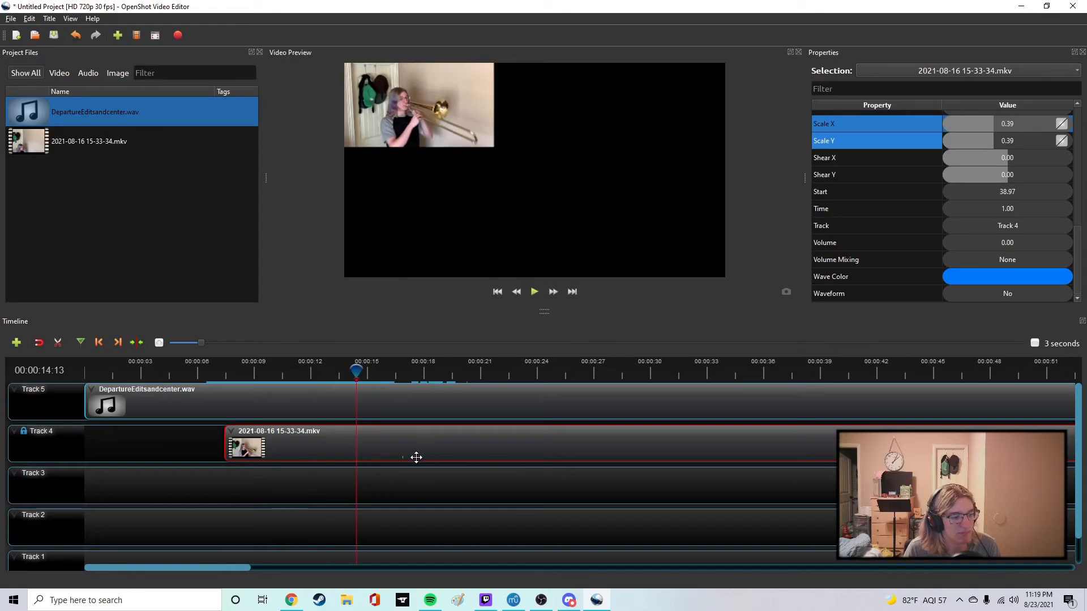
{"action": "left_click_drag", "start_coordinate": [356, 372], "coordinate": [403, 374]}
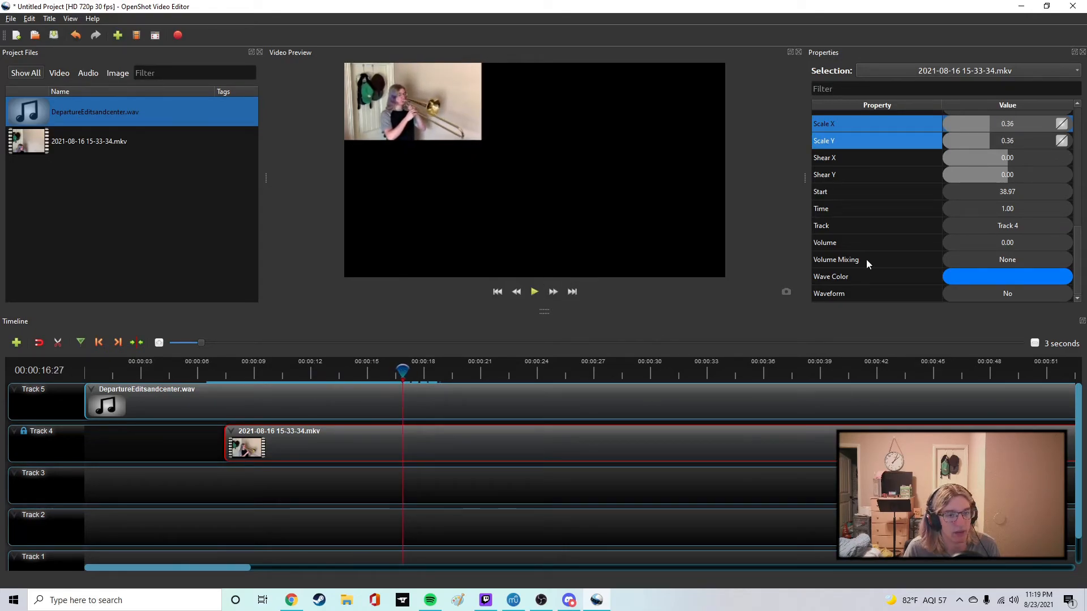
{"action": "scroll", "coordinate": [928, 243], "scroll_direction": "up", "scroll_amount": 4}
{"action": "scroll", "coordinate": [925, 236], "scroll_direction": "down", "scroll_amount": 2}
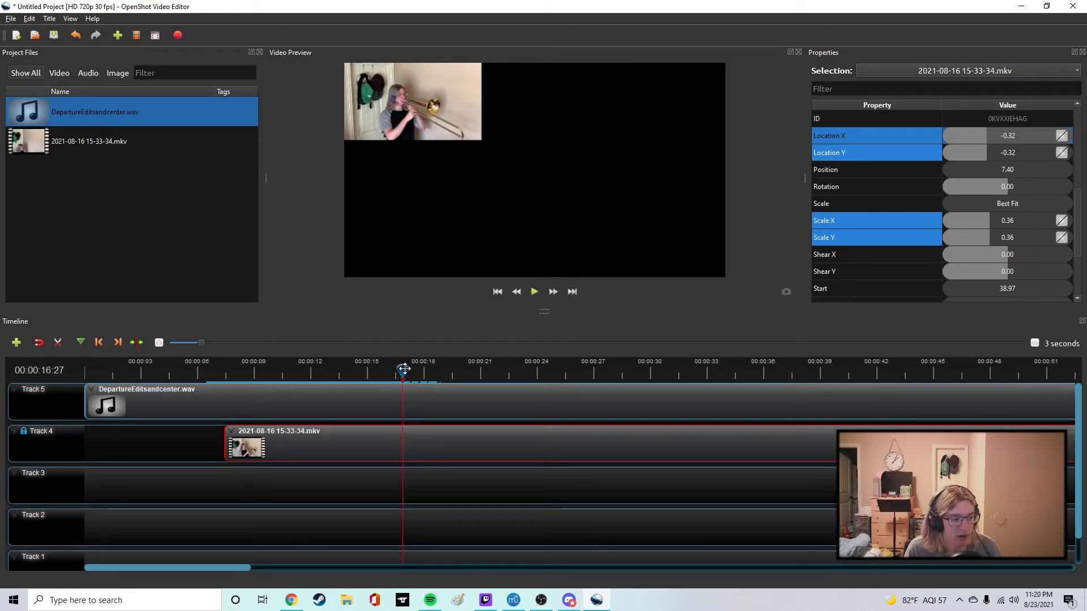
Try setting the Track 4 clip's Scale X and Scale Y to 0.5 with the playhead at 00:00:06:08.
{"action": "left_click_drag", "start_coordinate": [405, 369], "coordinate": [189, 371]}
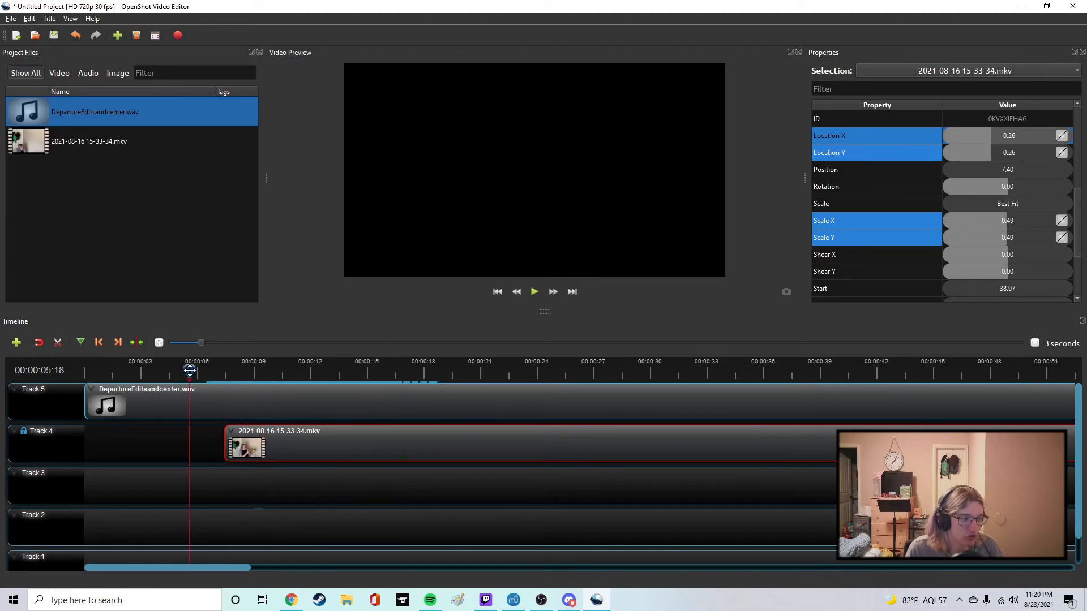
{"action": "left_click", "coordinate": [344, 440]}
{"action": "left_click", "coordinate": [534, 291]}
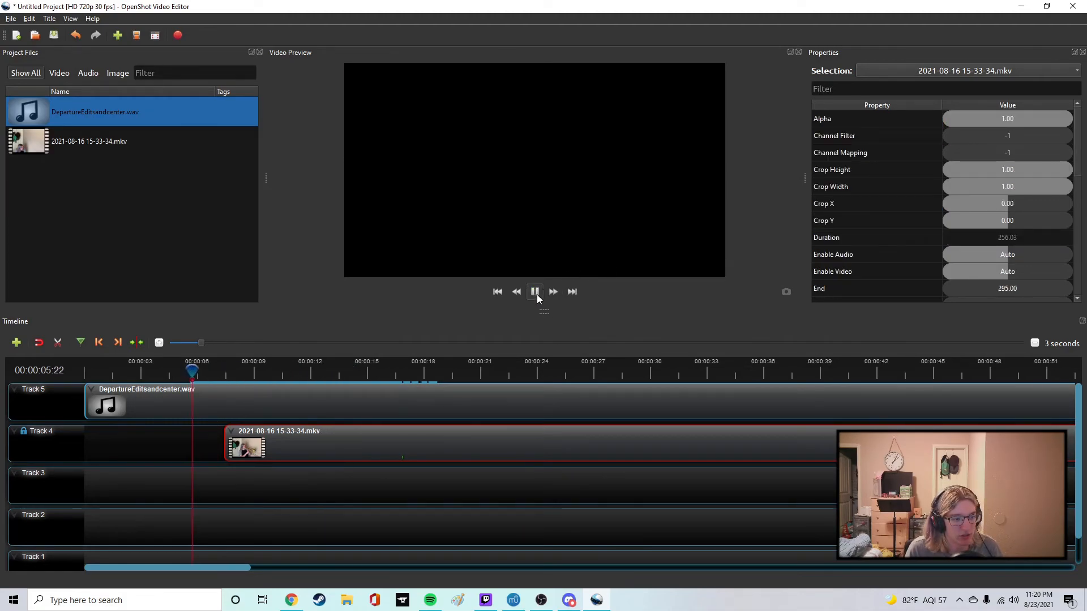
{"action": "left_click", "coordinate": [535, 291]}
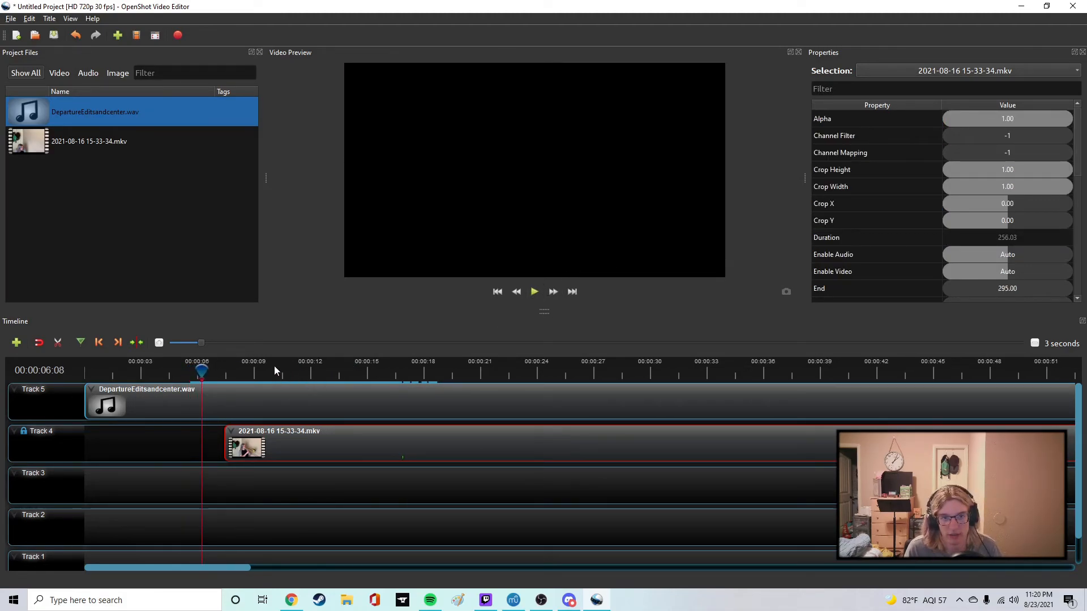
{"action": "scroll", "coordinate": [949, 187], "scroll_direction": "down", "scroll_amount": 4}
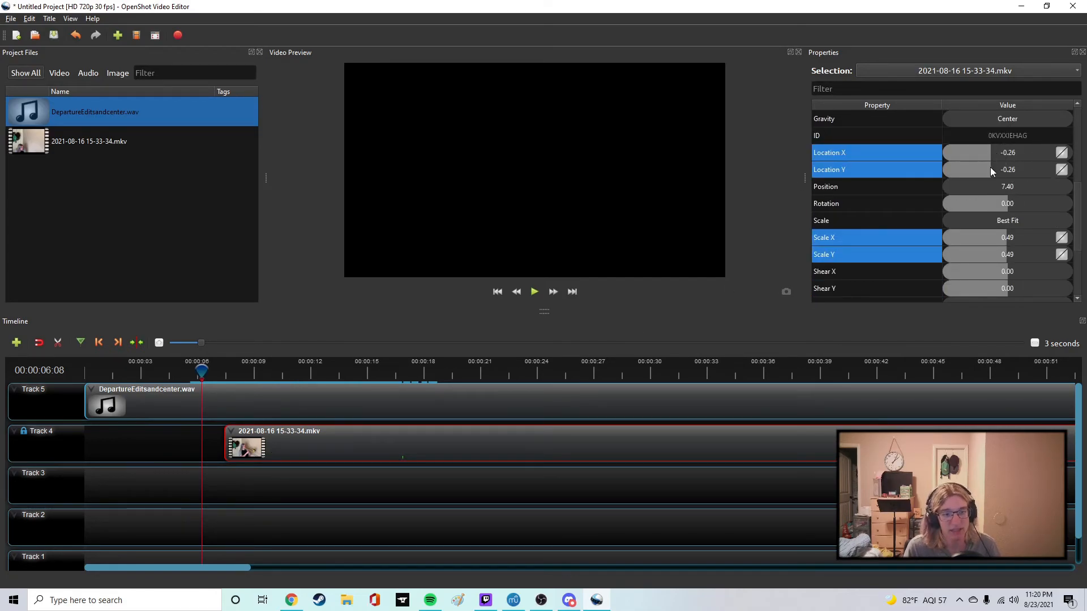
{"action": "double_click", "coordinate": [1007, 235]}
{"action": "type", "text": ".5"}
{"action": "double_click", "coordinate": [1011, 254]}
{"action": "type", "text": ".5"}
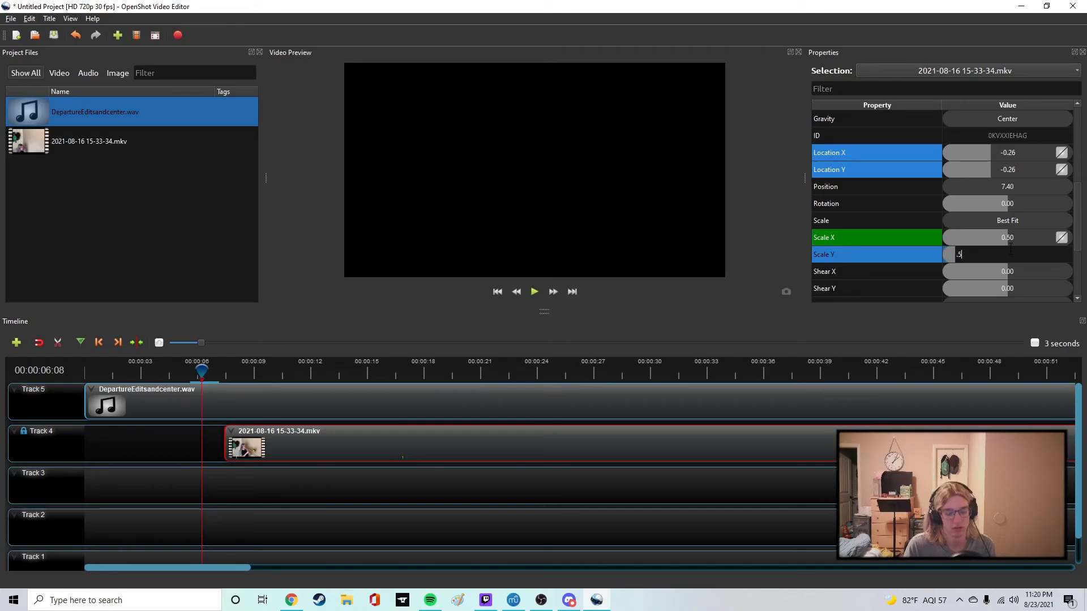
Try setting the Track 4 clip's Location X and Location Y to -0.32 at the same playhead time.
{"action": "double_click", "coordinate": [1014, 158]}
{"action": "type", "text": "-.32"}
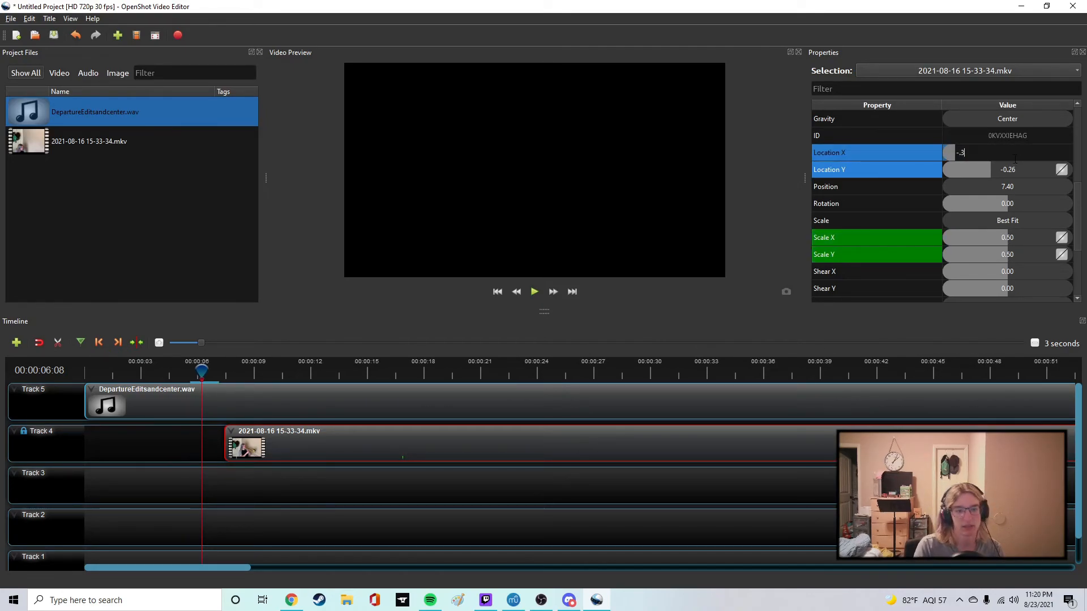
{"action": "double_click", "coordinate": [1012, 169]}
{"action": "type", "text": "-.32"}
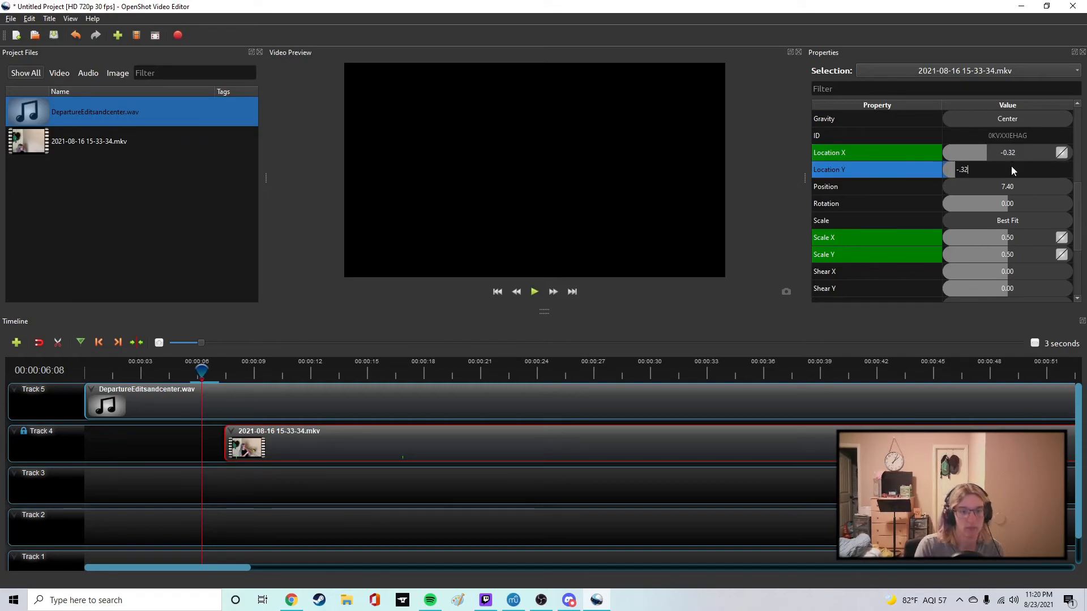
{"action": "key", "text": "Return"}
Play back the Track 4 clip to check its scaling, and return the playhead to about 00:00:06:19.
{"action": "left_click", "coordinate": [534, 292]}
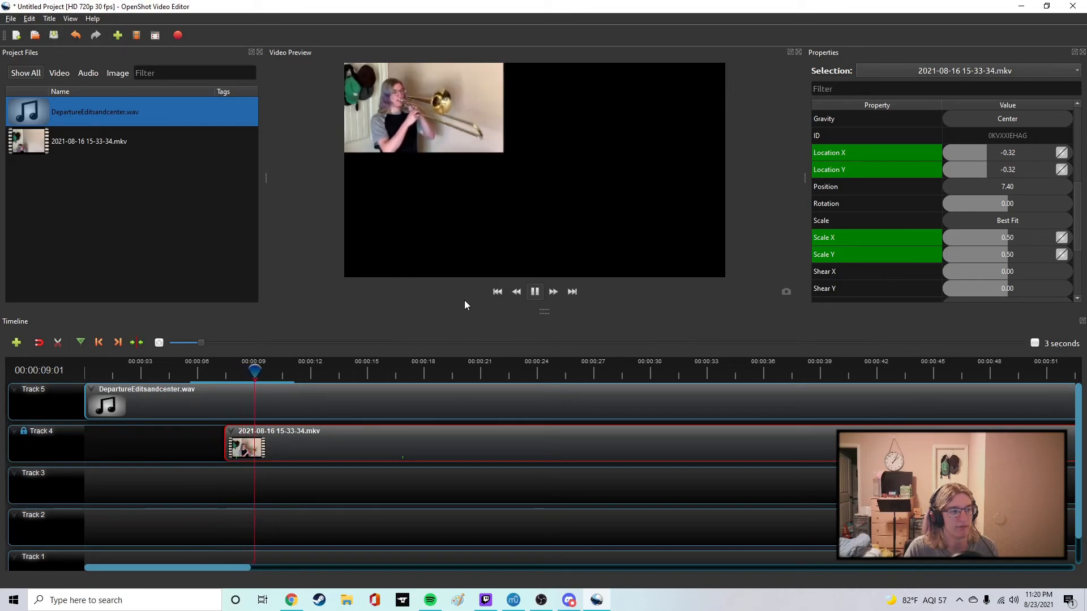
{"action": "left_click", "coordinate": [534, 291]}
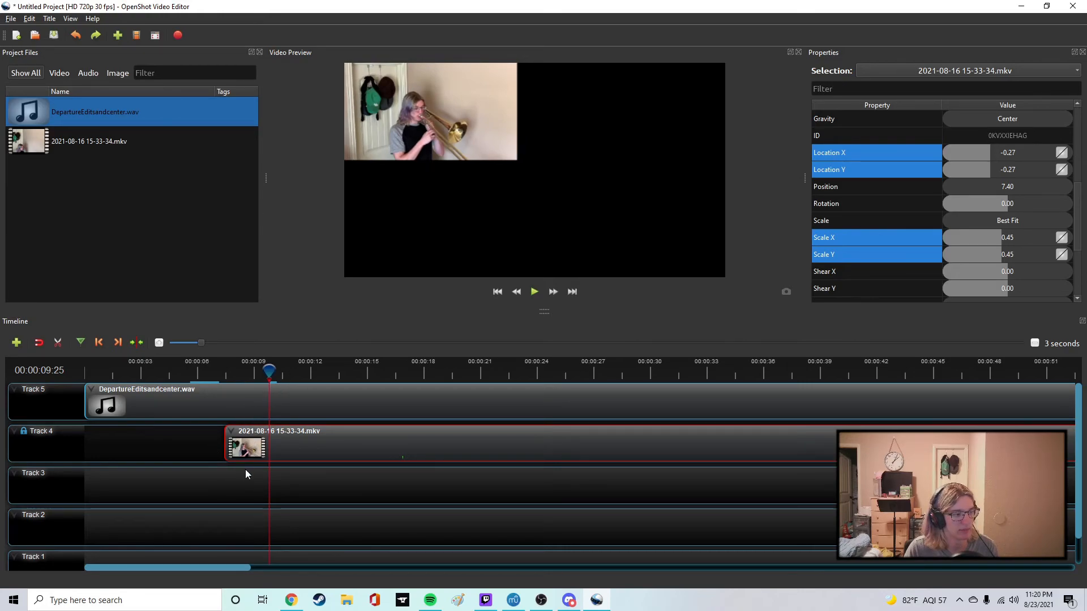
{"action": "left_click_drag", "start_coordinate": [269, 372], "coordinate": [196, 373]}
{"action": "left_click", "coordinate": [533, 294]}
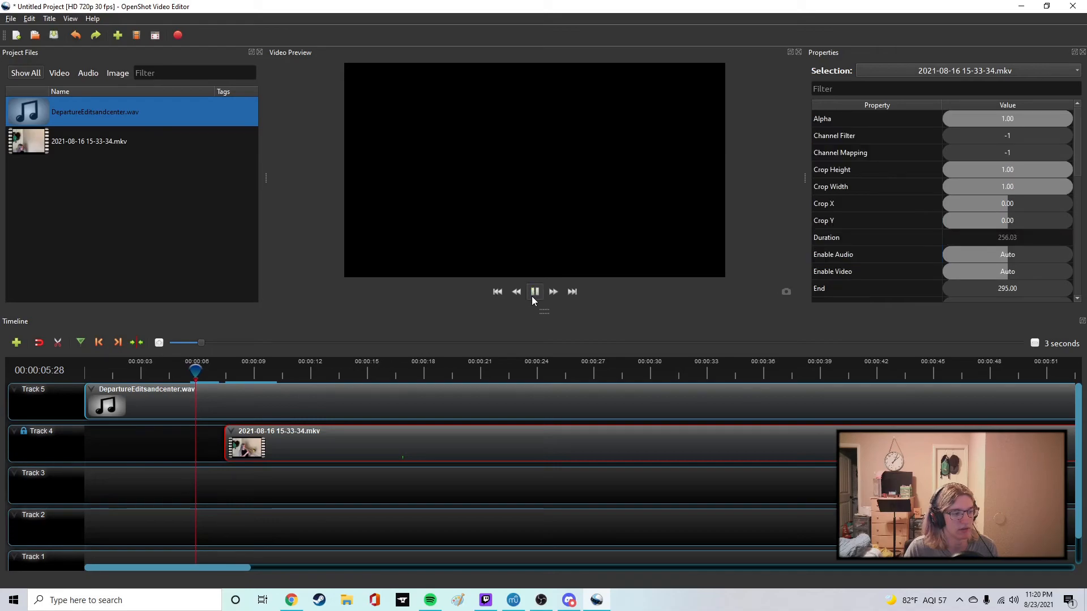
{"action": "left_click", "coordinate": [533, 294]}
{"action": "scroll", "coordinate": [983, 195], "scroll_direction": "down", "scroll_amount": 4}
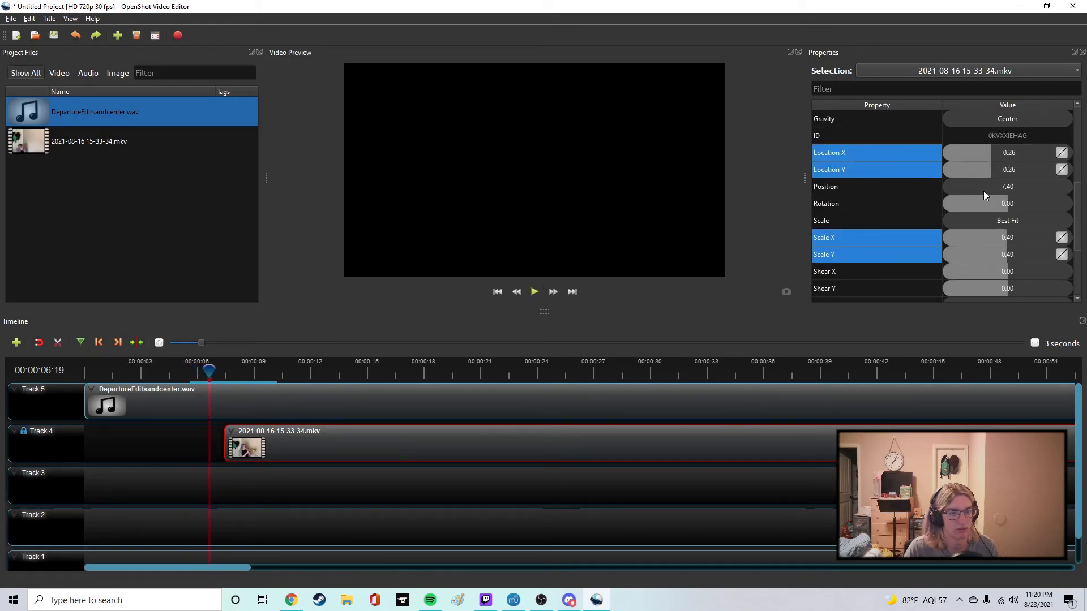
Set the Track 4 clip's Location X and Location Y to -0.32 at 00:00:06:19.
{"action": "double_click", "coordinate": [1007, 152]}
{"action": "type", "text": "-.3"}
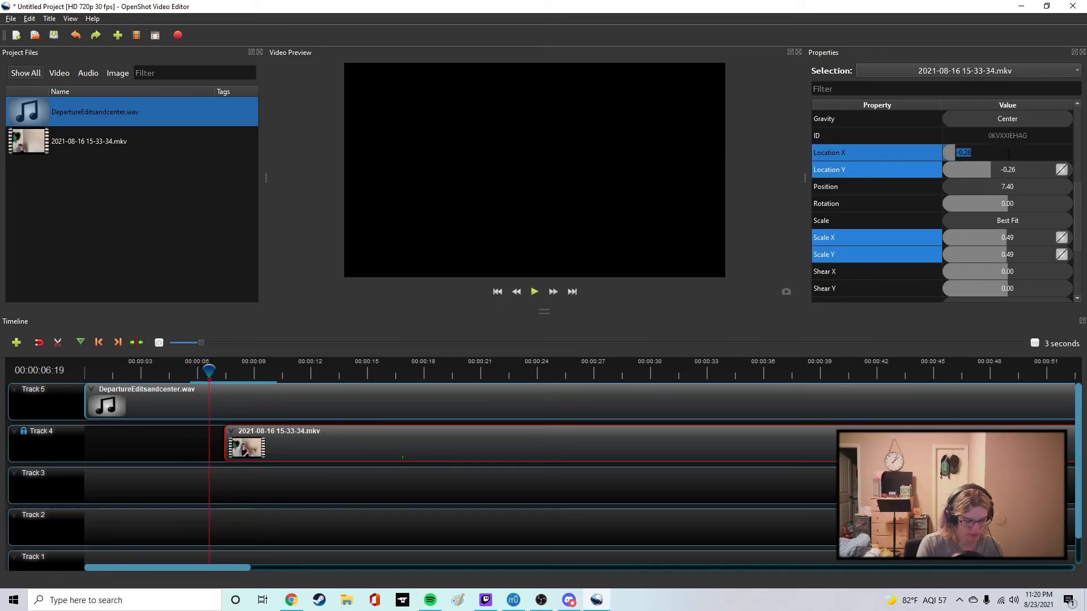
{"action": "type", "text": "2"}
{"action": "double_click", "coordinate": [1009, 169]}
{"action": "type", "text": "-.32"}
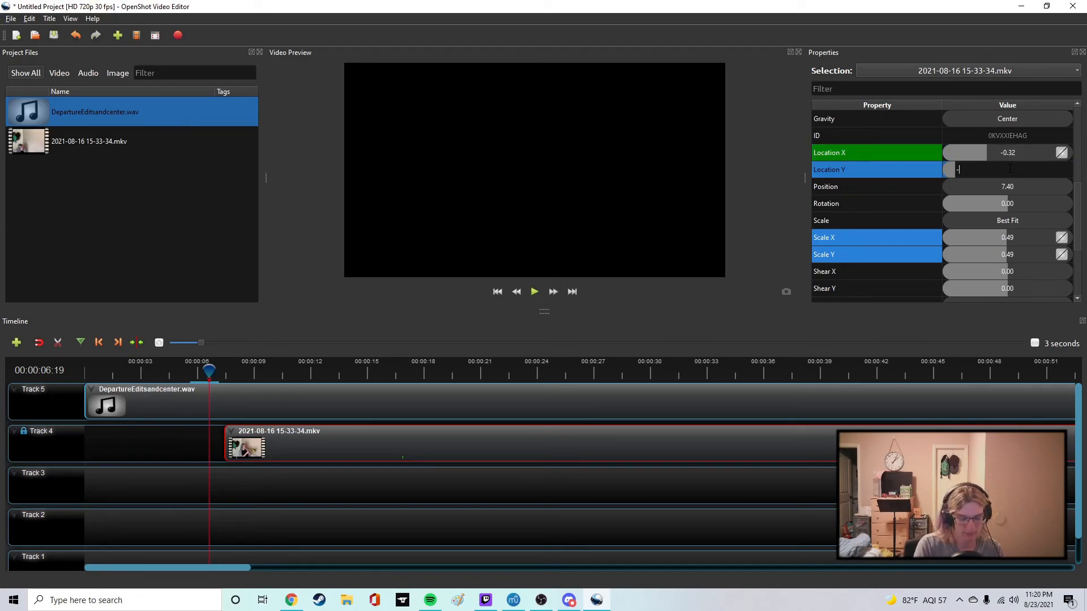
Try setting the Track 4 clip's Scale X and Scale Y to 0.5 at 00:00:06:19.
{"action": "left_click", "coordinate": [1017, 237]}
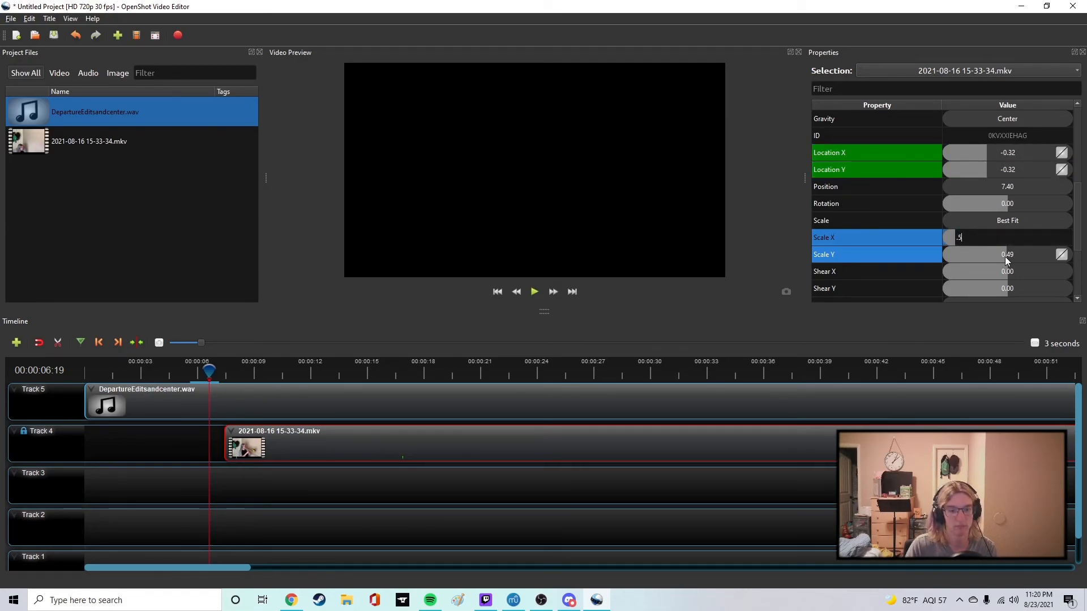
{"action": "double_click", "coordinate": [1007, 255]}
{"action": "type", "text": ".5"}
{"action": "key", "text": "Return"}
Play the timeline to about 20 seconds, checking the Track 4 clip's location and scale values during playback.
{"action": "left_click", "coordinate": [535, 292]}
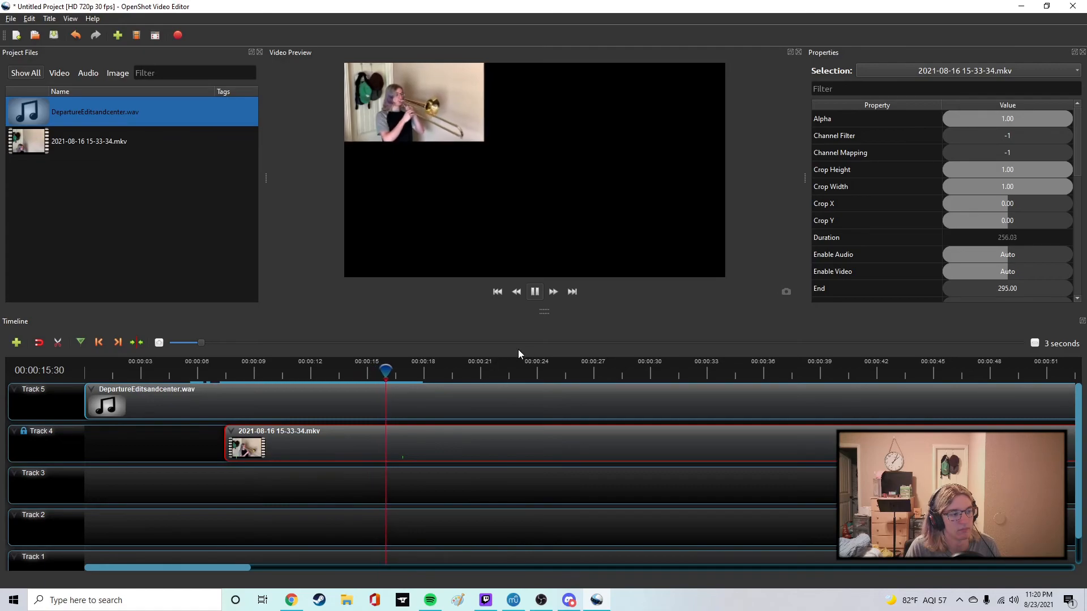
{"action": "scroll", "coordinate": [900, 201], "scroll_direction": "down", "scroll_amount": 4}
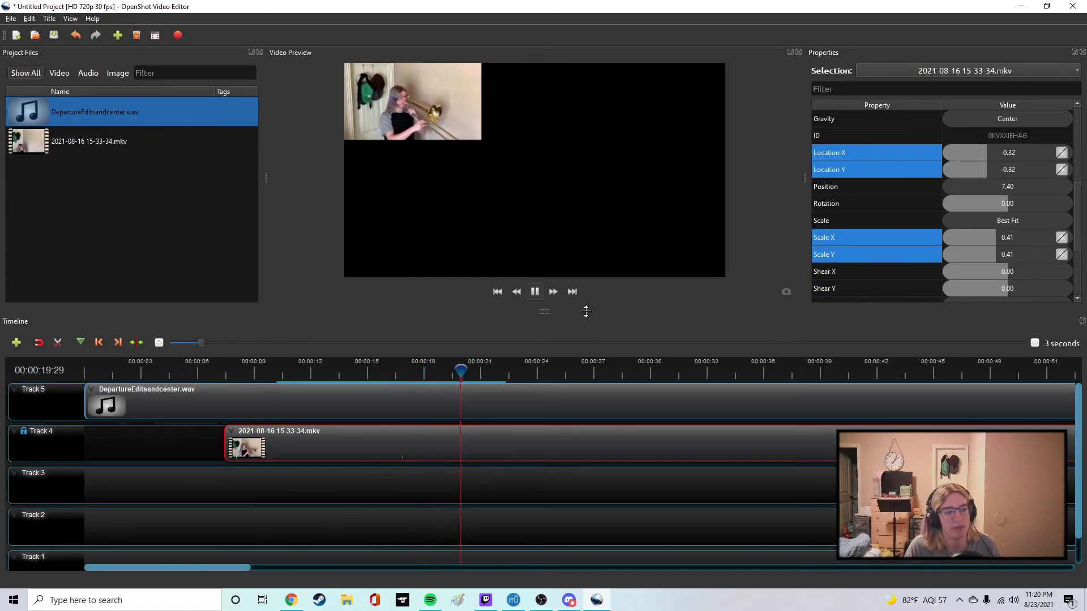
{"action": "left_click", "coordinate": [535, 293]}
Set the Track 4 clip's Scale X and Scale Y to 0.36 at 00:00:06:16, and preview the result.
{"action": "left_click_drag", "start_coordinate": [455, 374], "coordinate": [207, 377]}
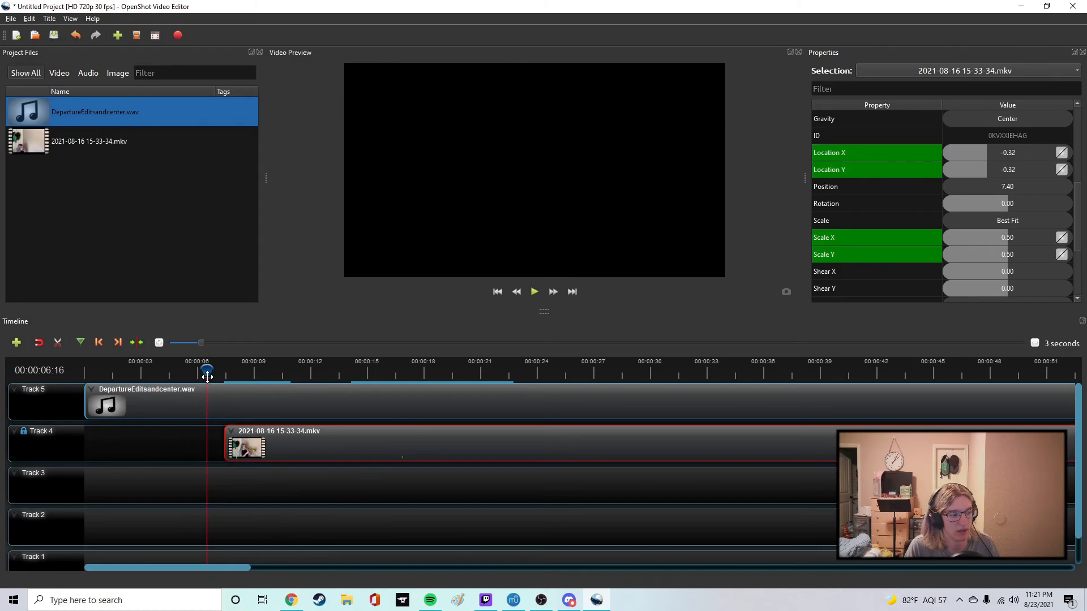
{"action": "double_click", "coordinate": [1008, 242]}
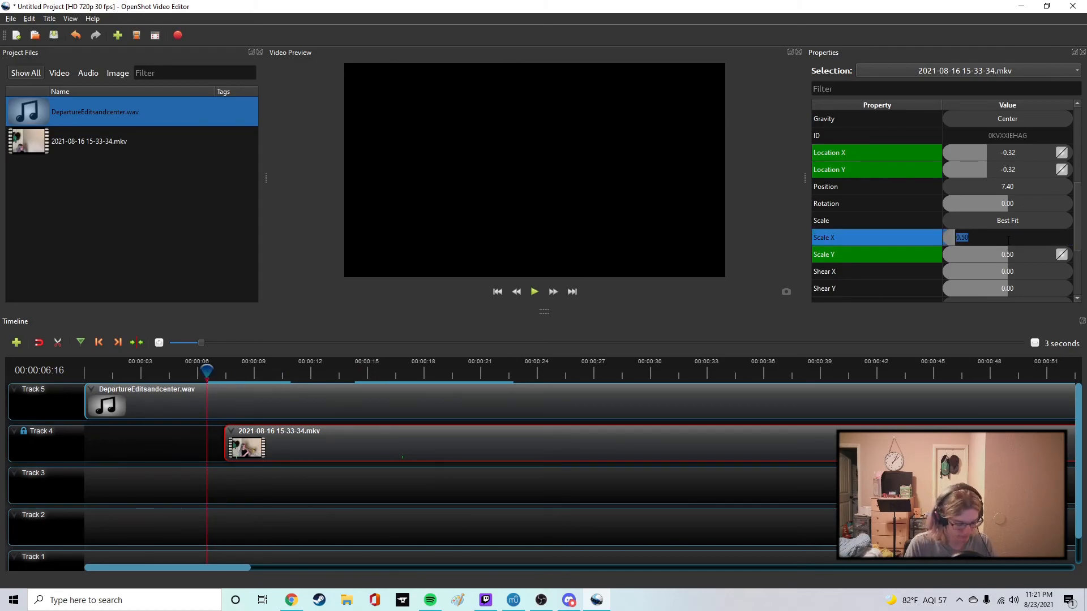
{"action": "type", "text": ".36"}
{"action": "double_click", "coordinate": [1008, 260]}
{"action": "type", "text": ".36"}
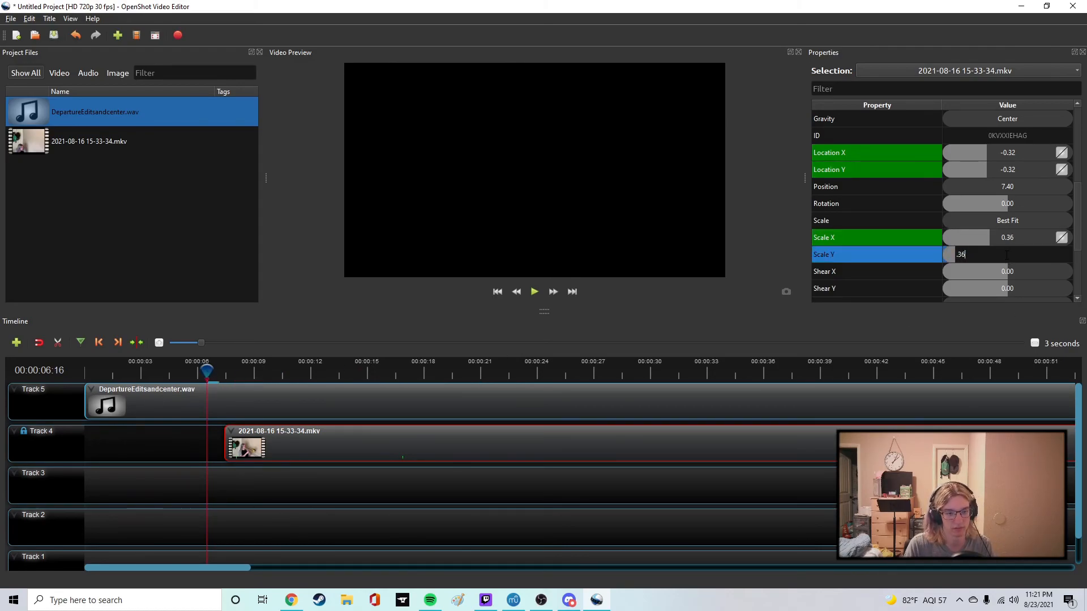
{"action": "key", "text": "Return"}
{"action": "left_click", "coordinate": [531, 293]}
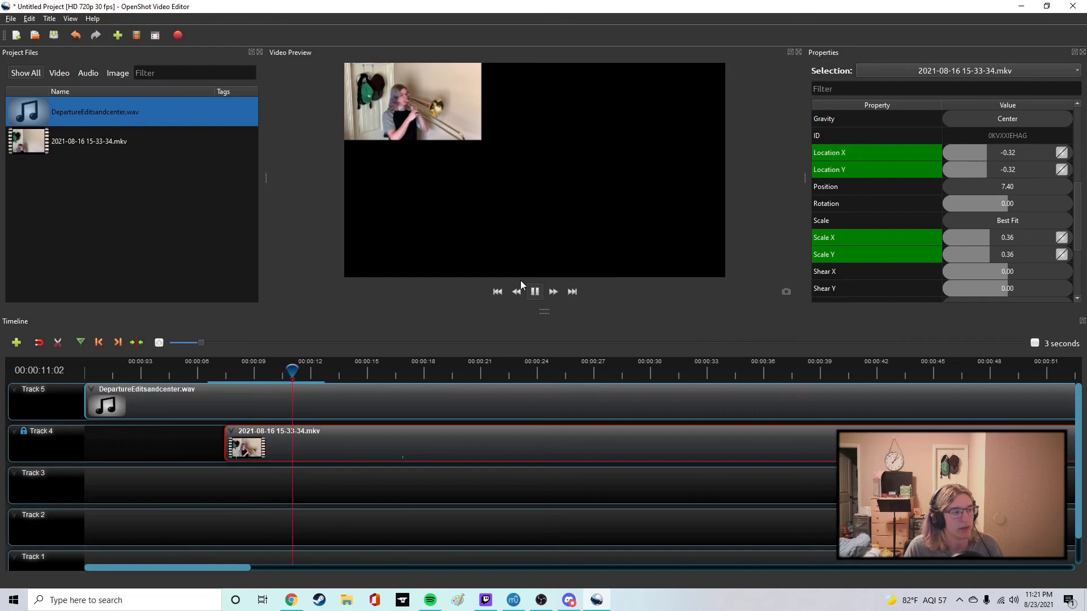
{"action": "left_click", "coordinate": [534, 292]}
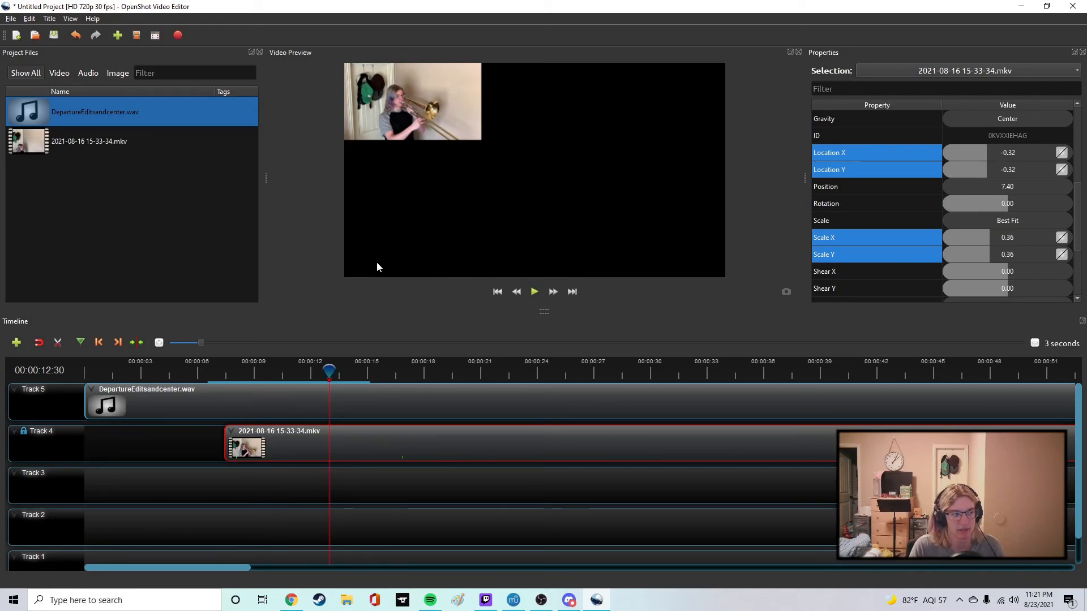
{"action": "left_click_drag", "start_coordinate": [76, 139], "coordinate": [81, 482]}
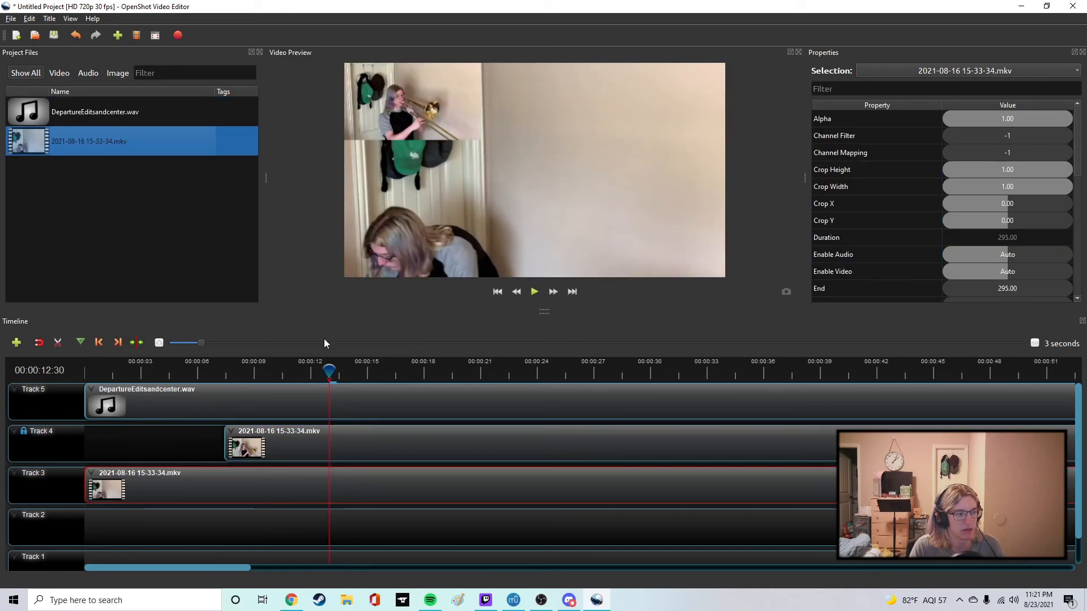
{"action": "scroll", "coordinate": [990, 203], "scroll_direction": "down", "scroll_amount": 6}
{"action": "left_click_drag", "start_coordinate": [1035, 205], "coordinate": [938, 254]}
{"action": "scroll", "coordinate": [1016, 220], "scroll_direction": "up", "scroll_amount": 2}
{"action": "left_click_drag", "start_coordinate": [1008, 204], "coordinate": [1031, 206]}
Adjust the Track 3 clip's volume and play back the two video clips together.
{"action": "left_click", "coordinate": [534, 292]}
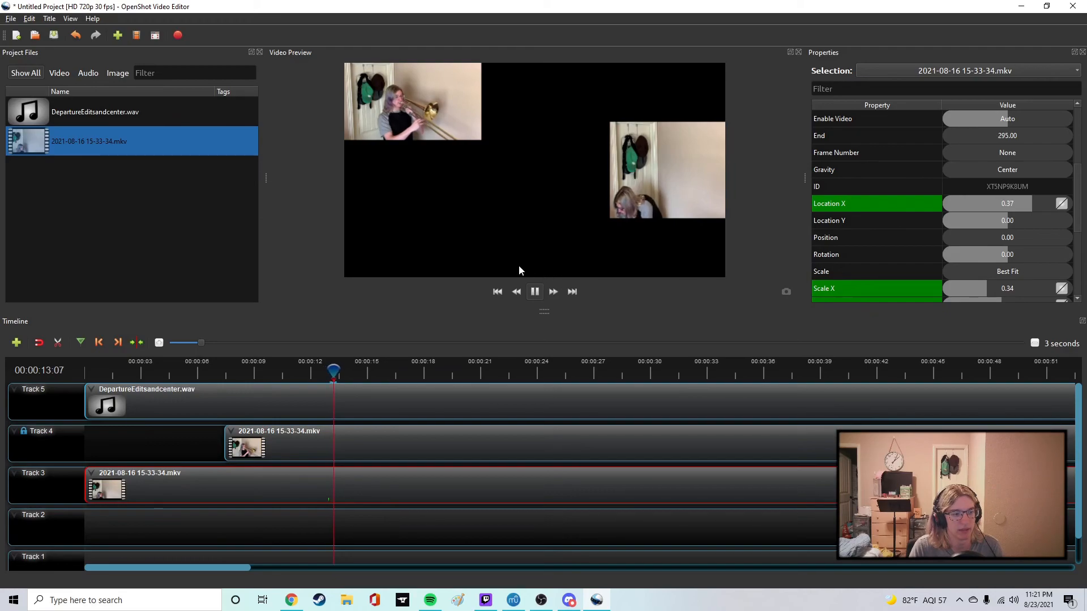
{"action": "left_click", "coordinate": [535, 292]}
{"action": "right_click", "coordinate": [278, 490]}
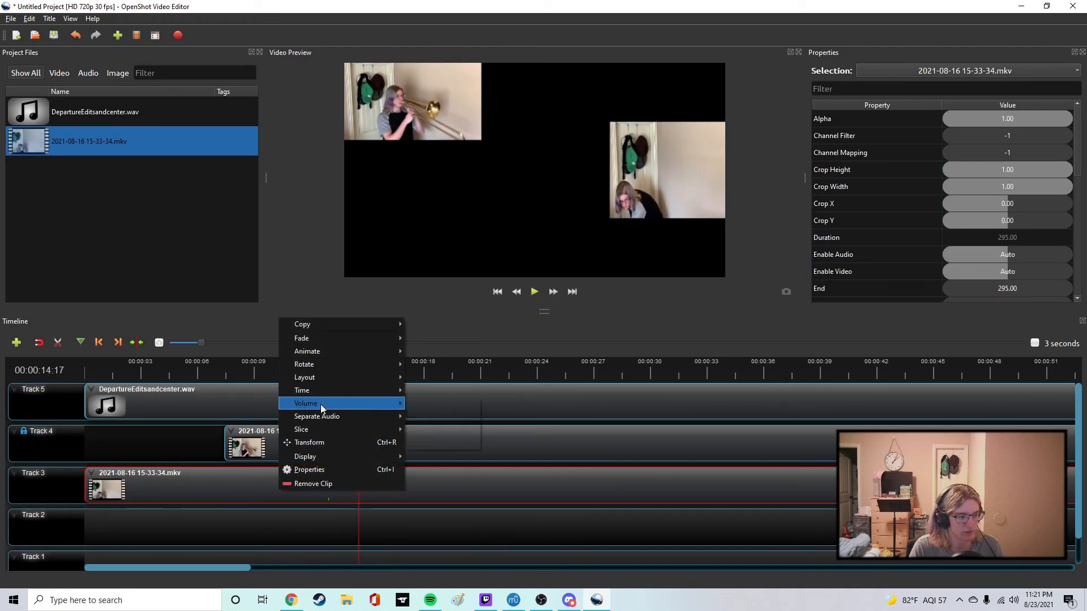
{"action": "mouse_move", "coordinate": [321, 404]}
{"action": "mouse_move", "coordinate": [440, 446]}
{"action": "left_click", "coordinate": [528, 608]}
{"action": "left_click", "coordinate": [534, 292]}
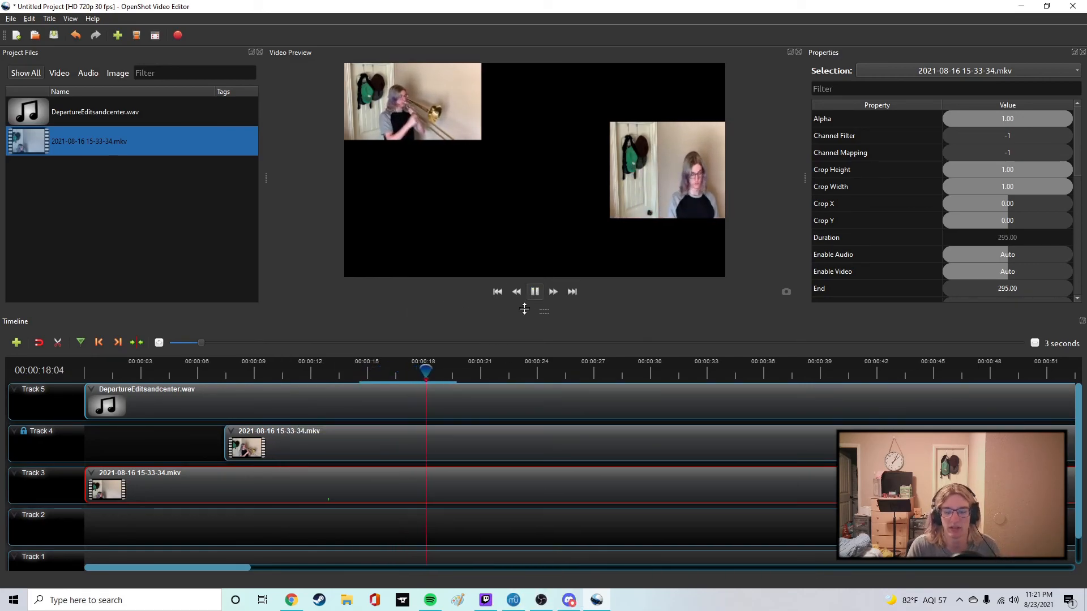
{"action": "left_click", "coordinate": [534, 294]}
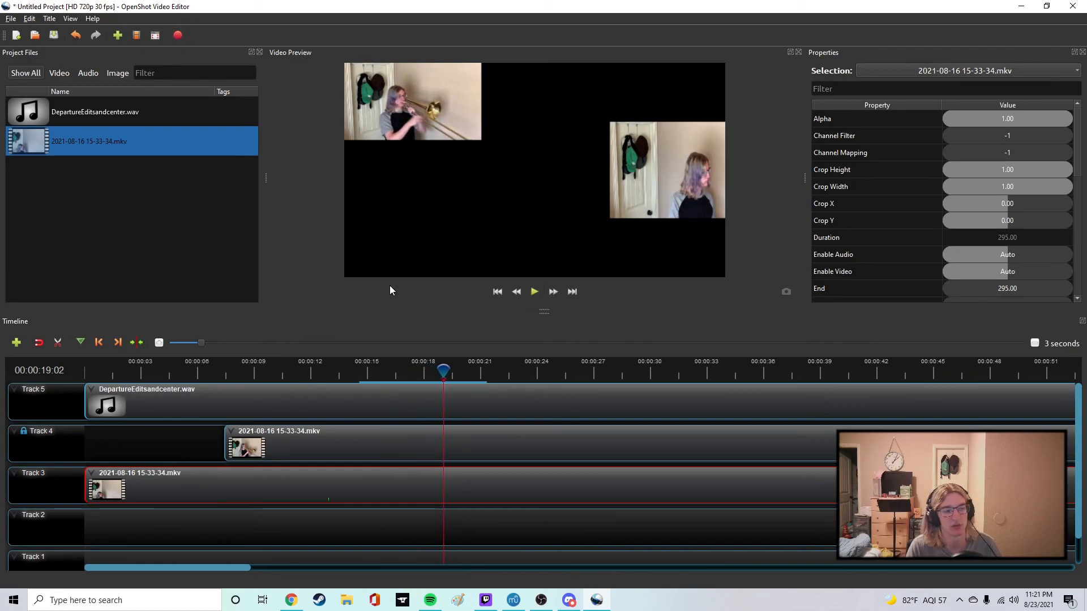
Remove the second video clip from Track 3.
{"action": "right_click", "coordinate": [131, 497]}
{"action": "left_click", "coordinate": [159, 500]}
{"action": "right_click", "coordinate": [147, 491]}
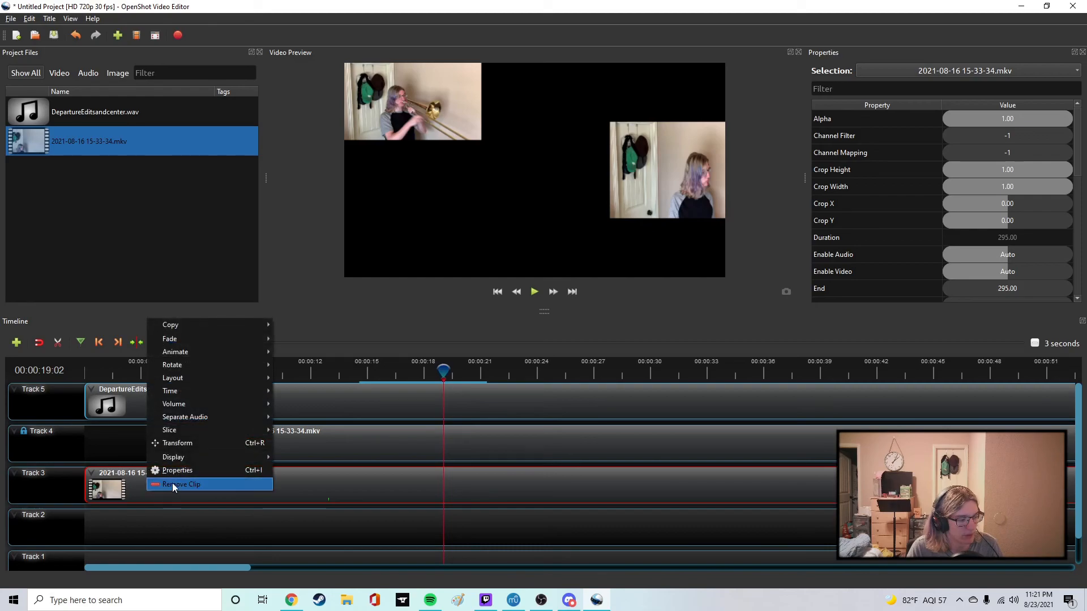
{"action": "left_click", "coordinate": [172, 483]}
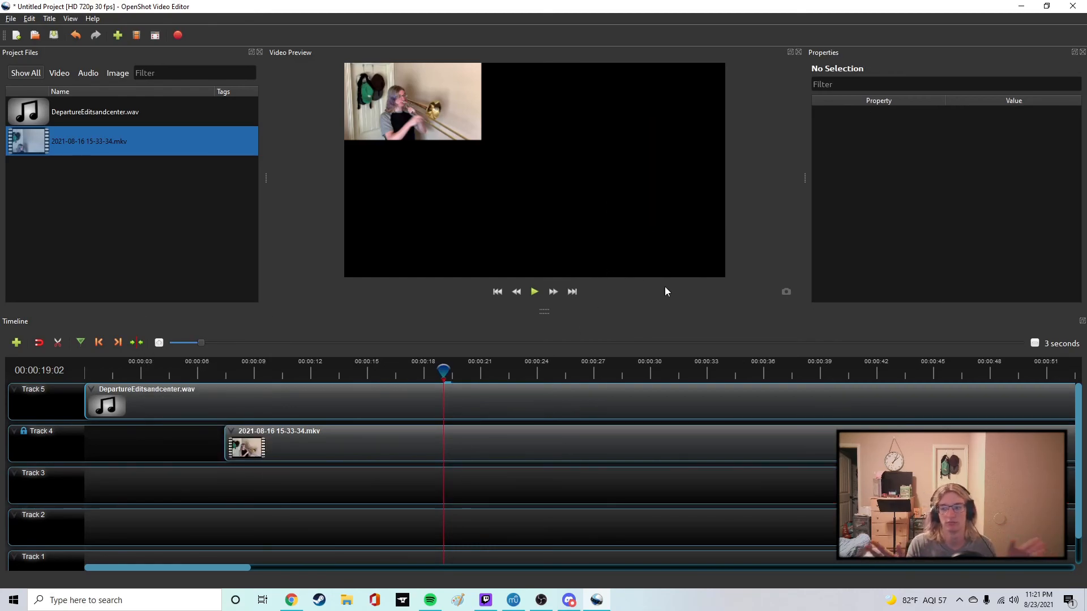
Apply a fast fade-in to the start of the Track 4 clip, and preview it from about 7 seconds.
{"action": "left_click", "coordinate": [289, 446]}
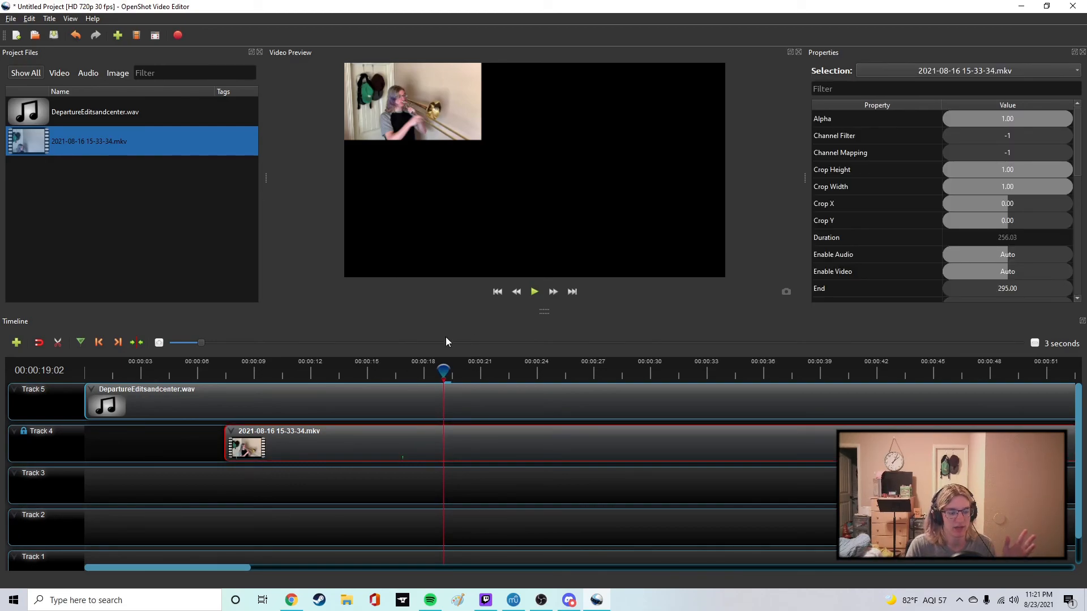
{"action": "right_click", "coordinate": [311, 437]}
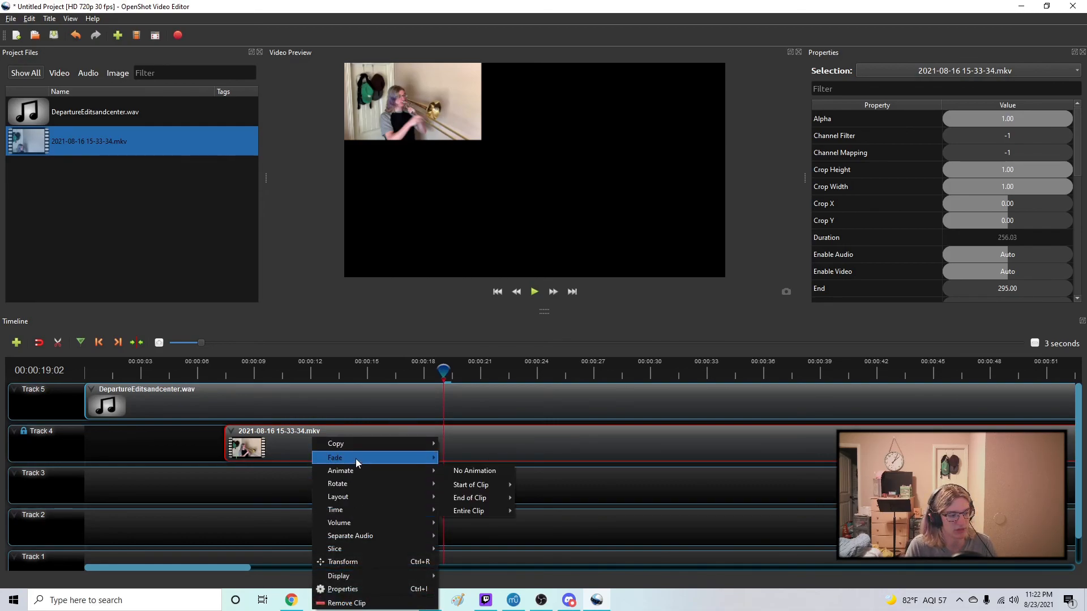
{"action": "mouse_move", "coordinate": [505, 476]}
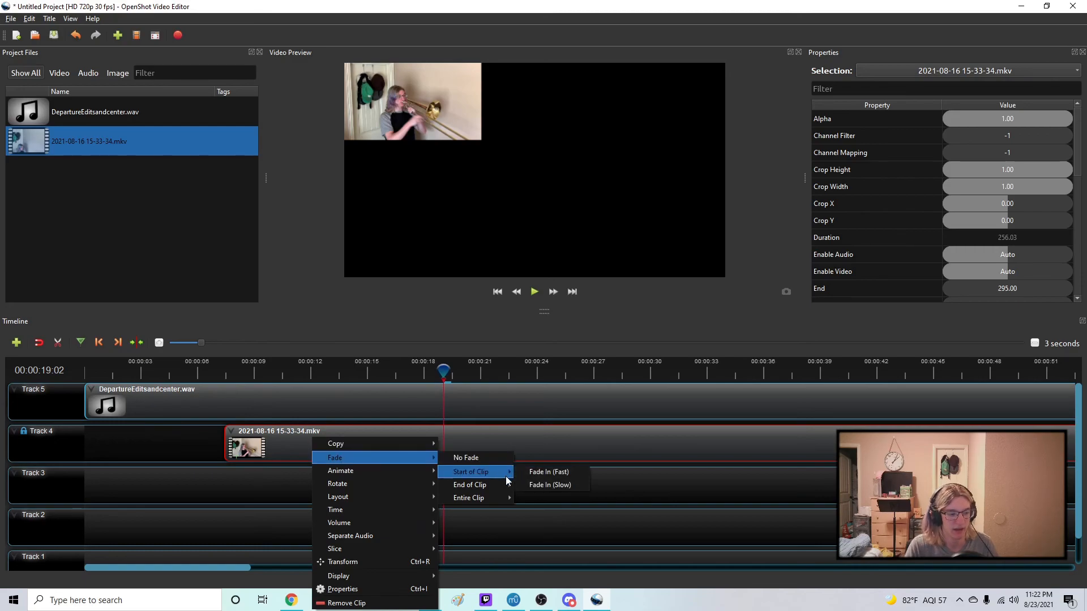
{"action": "left_click", "coordinate": [550, 472]}
{"action": "left_click", "coordinate": [219, 373]}
{"action": "left_click", "coordinate": [534, 292]}
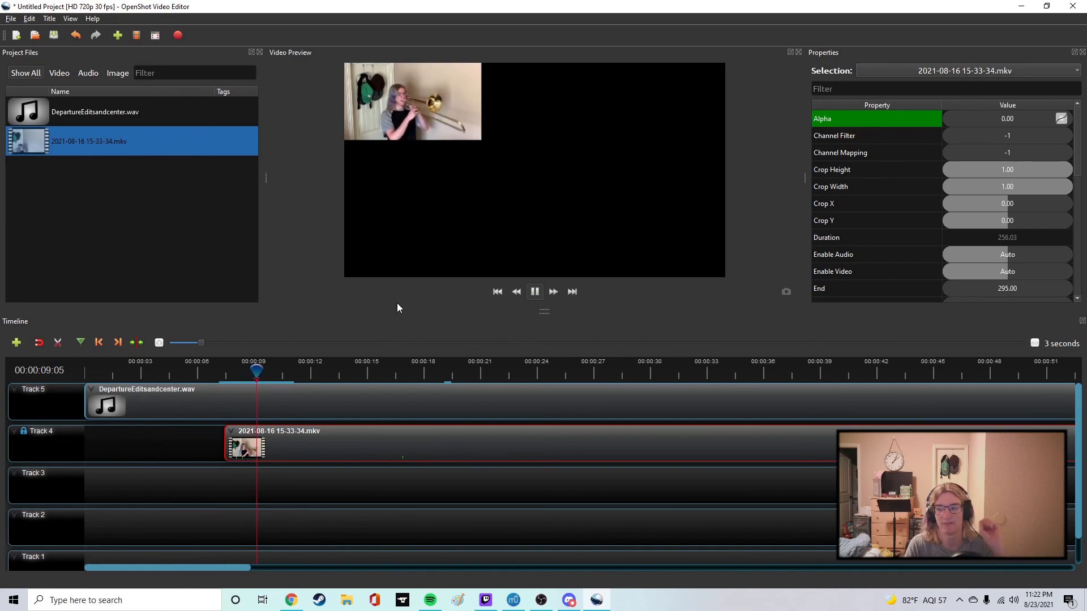
{"action": "left_click", "coordinate": [534, 291]}
Examine the fade options for the end of the Track 4 clip without applying one, and clear the selection.
{"action": "right_click", "coordinate": [325, 432]}
{"action": "mouse_move", "coordinate": [368, 456]}
{"action": "mouse_move", "coordinate": [482, 484]}
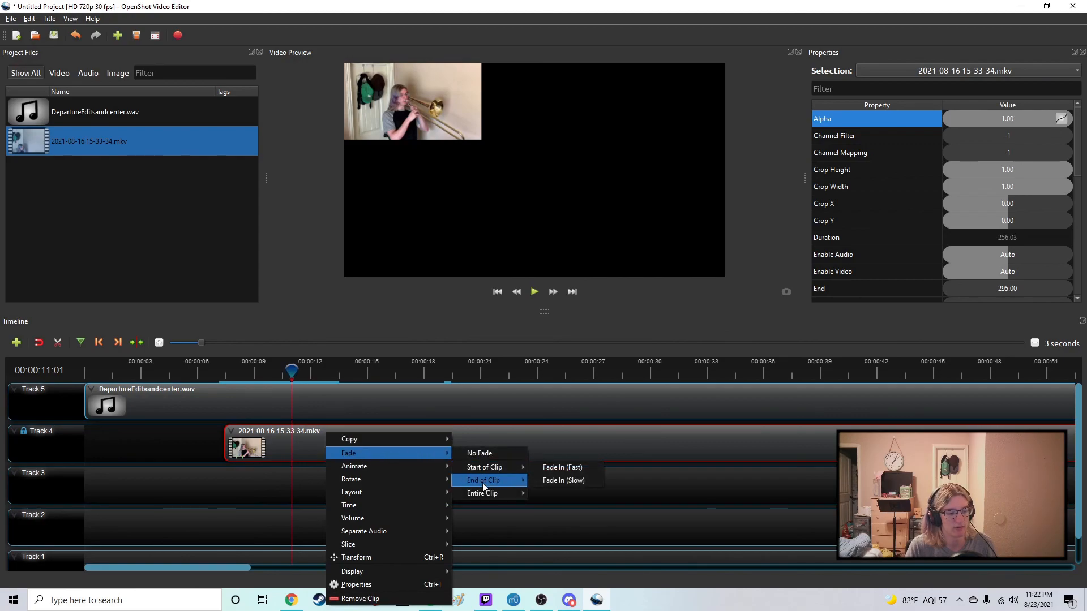
{"action": "left_click", "coordinate": [518, 520]}
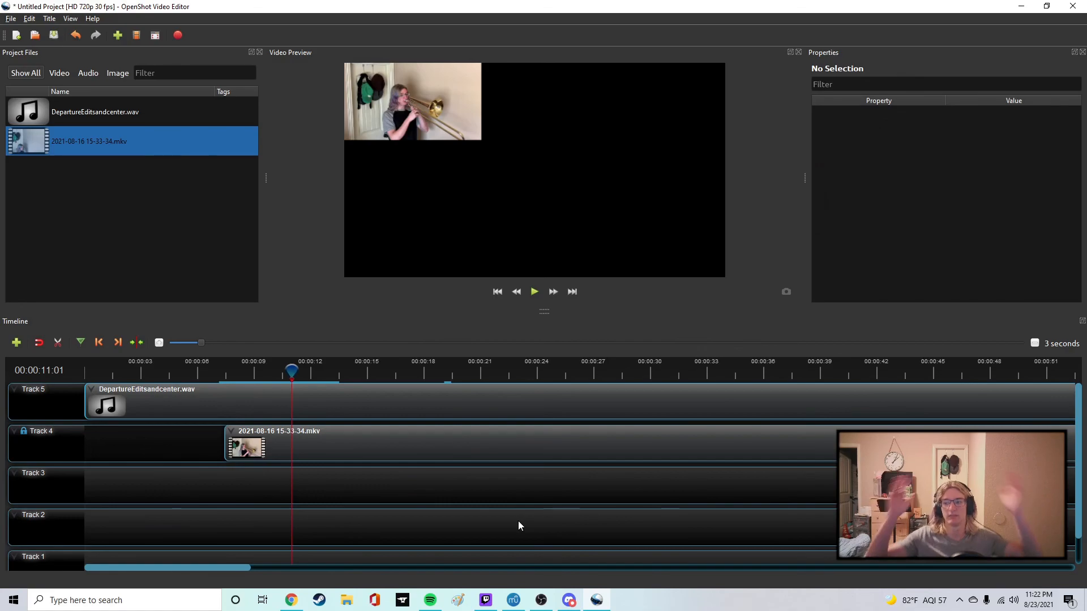